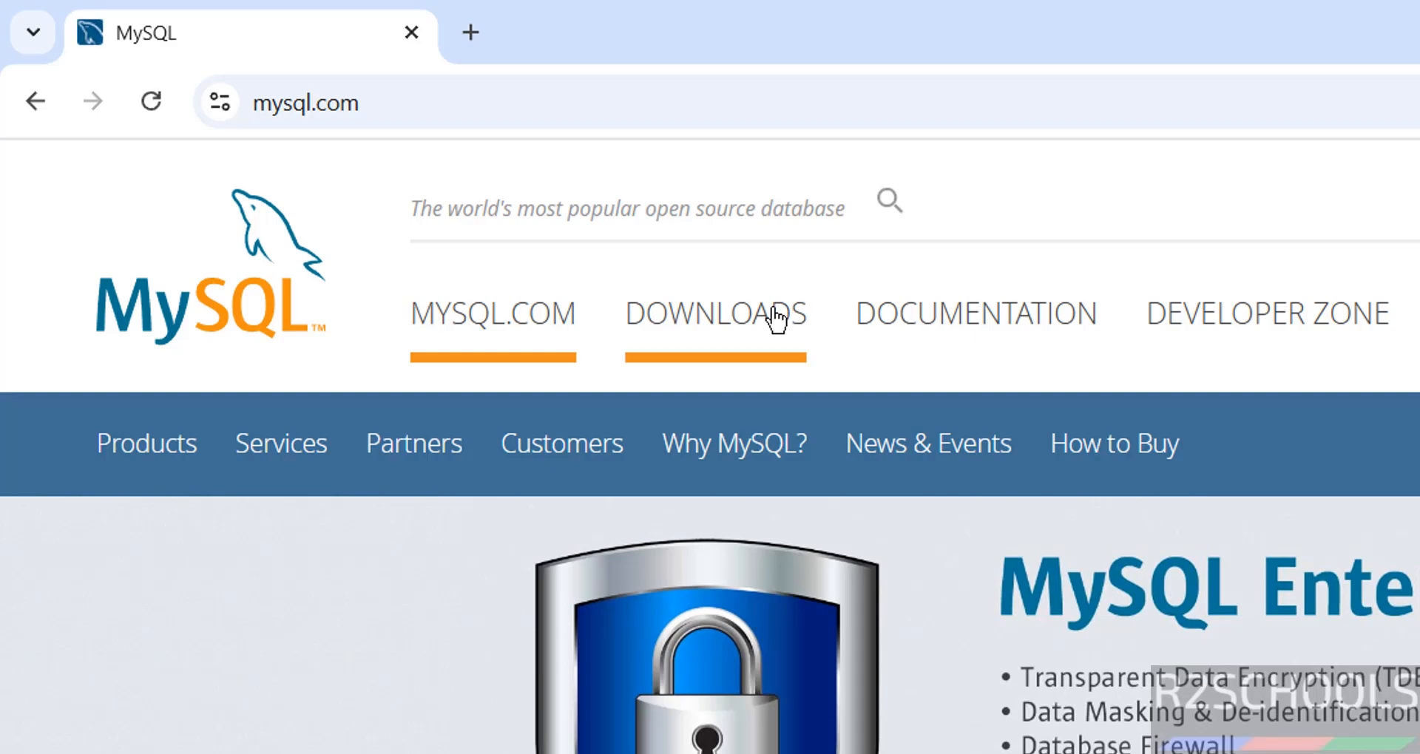
Open mysql.com Downloads and scroll to the MySQL Community (GPL) Downloads link
click(770, 315)
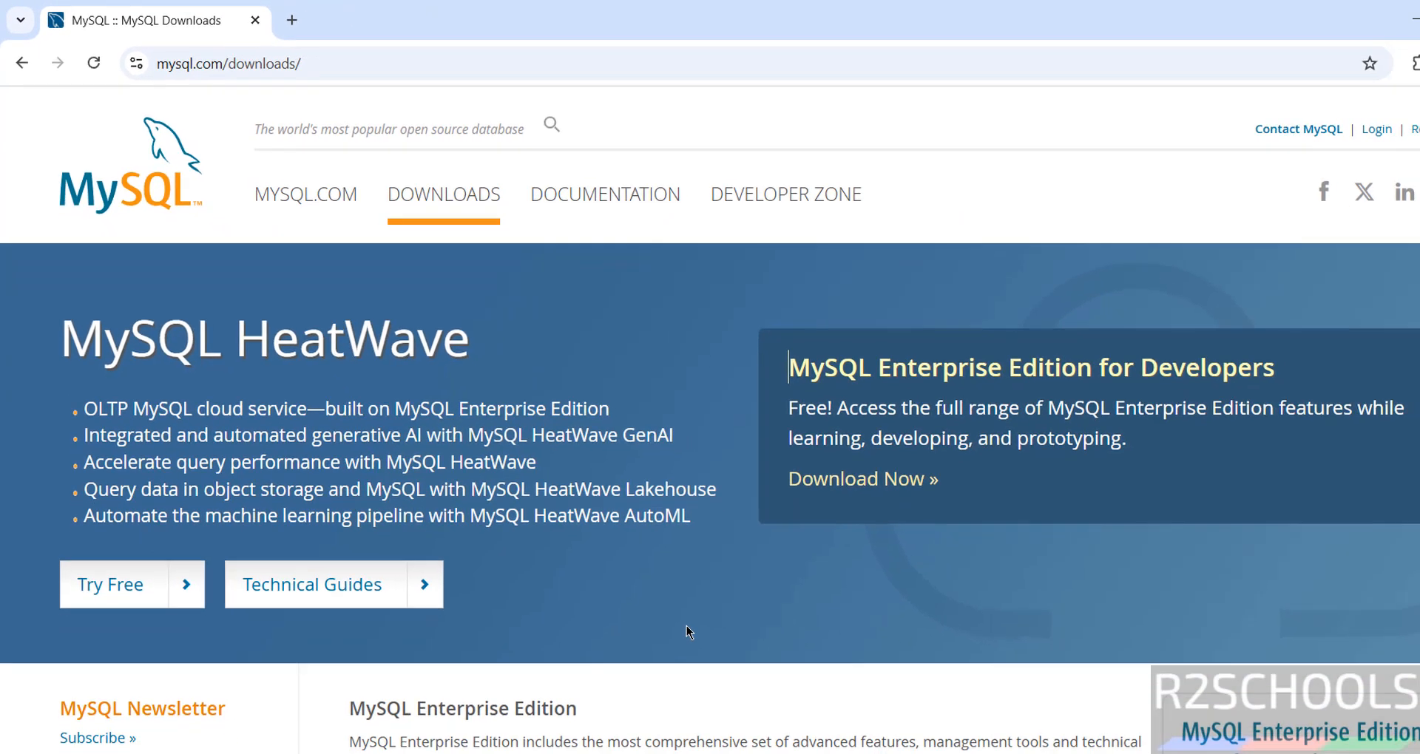
scroll(686, 626, down, 2)
scroll(687, 625, down, 4)
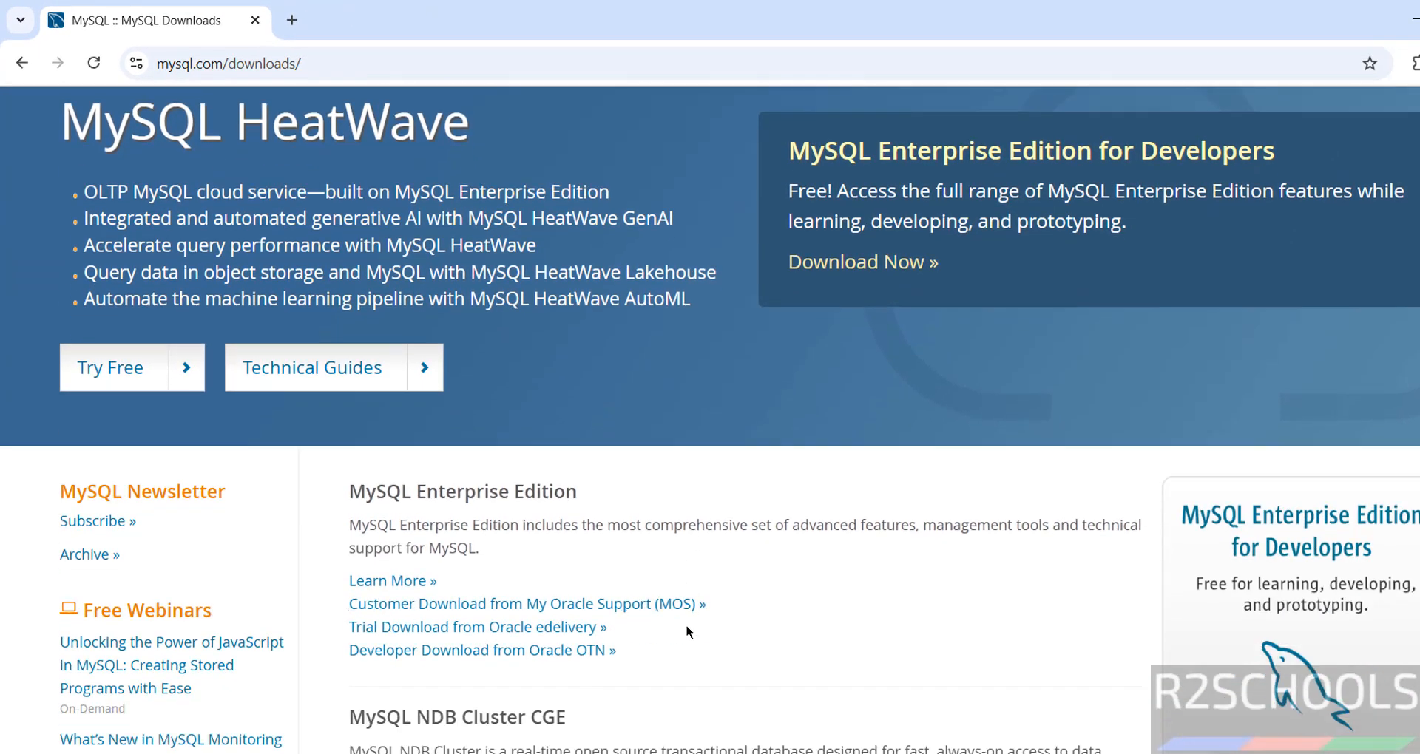
scroll(686, 633, down, 2)
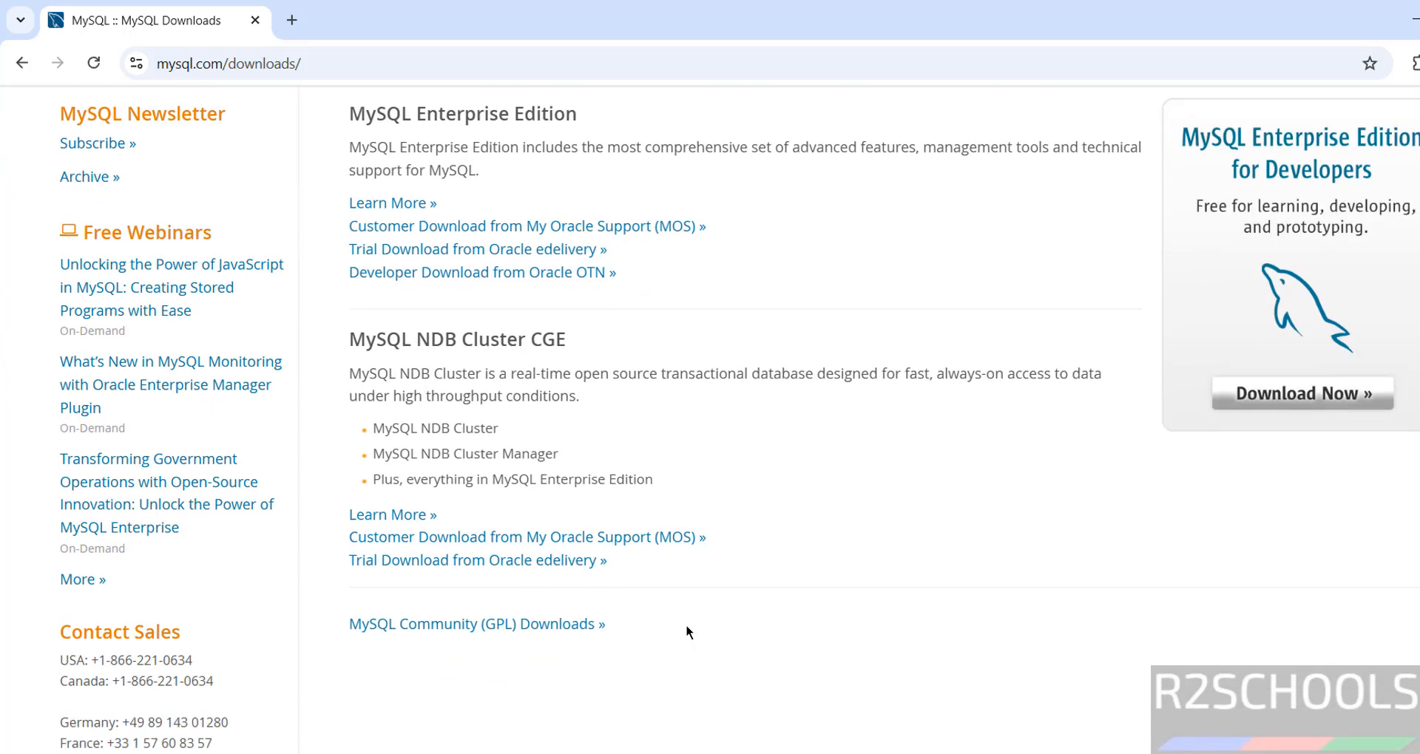
Go to MySQL Community Server and select version 8.4.7 LTS for Microsoft Windows
click(511, 625)
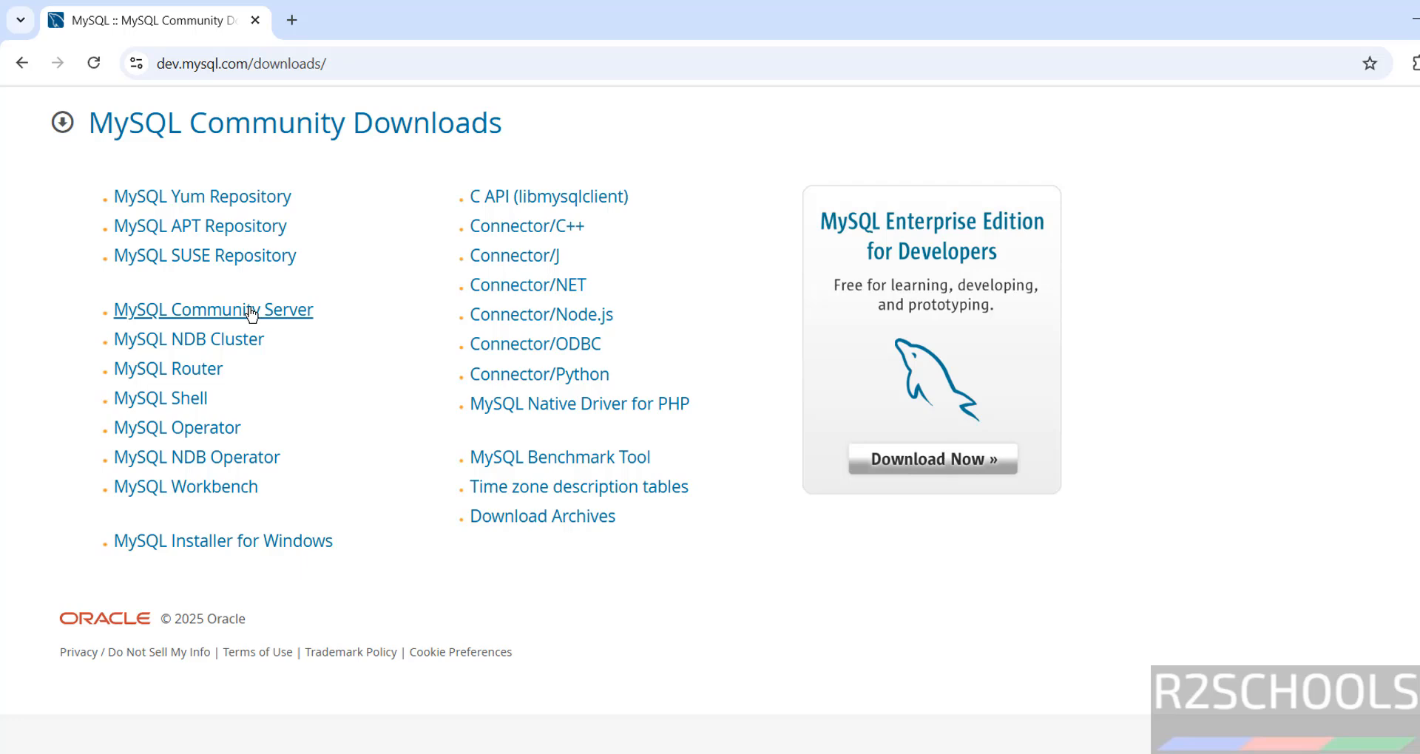
click(251, 315)
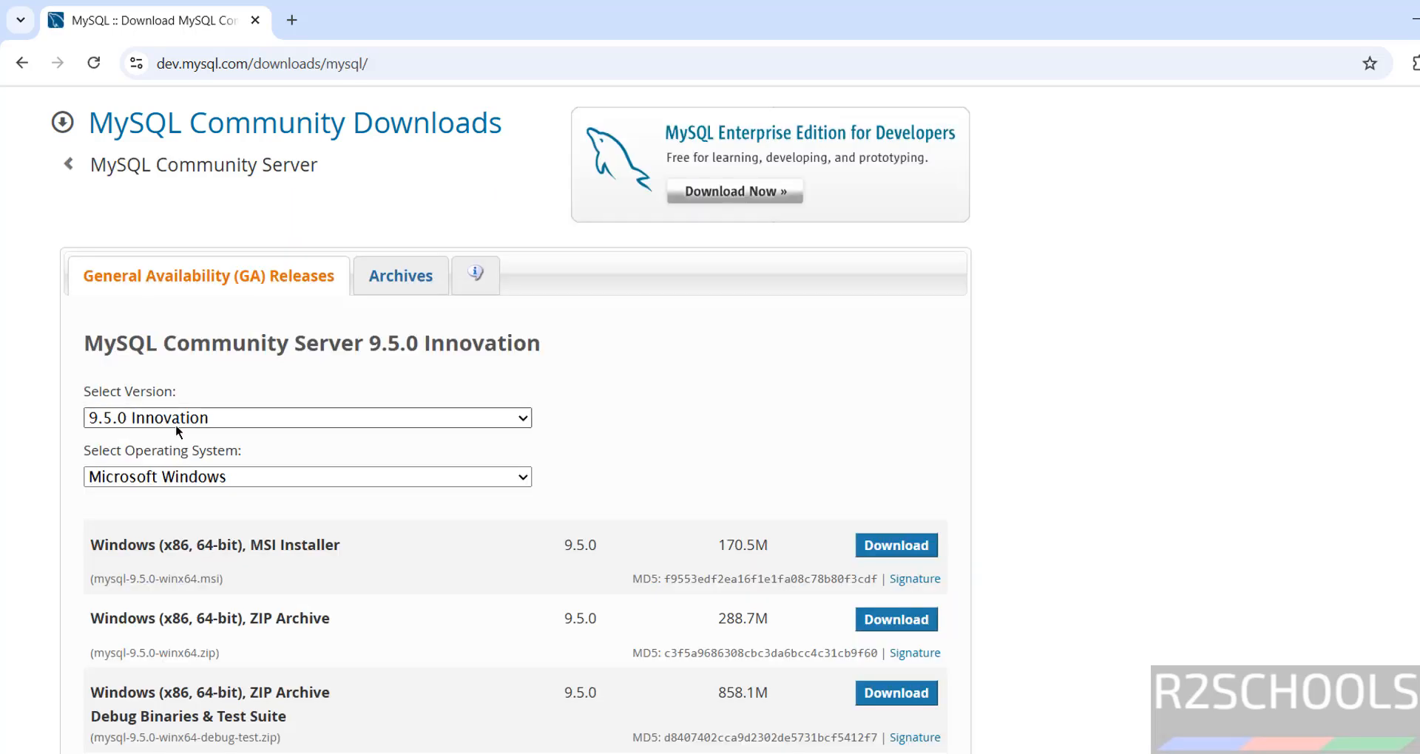
click(175, 423)
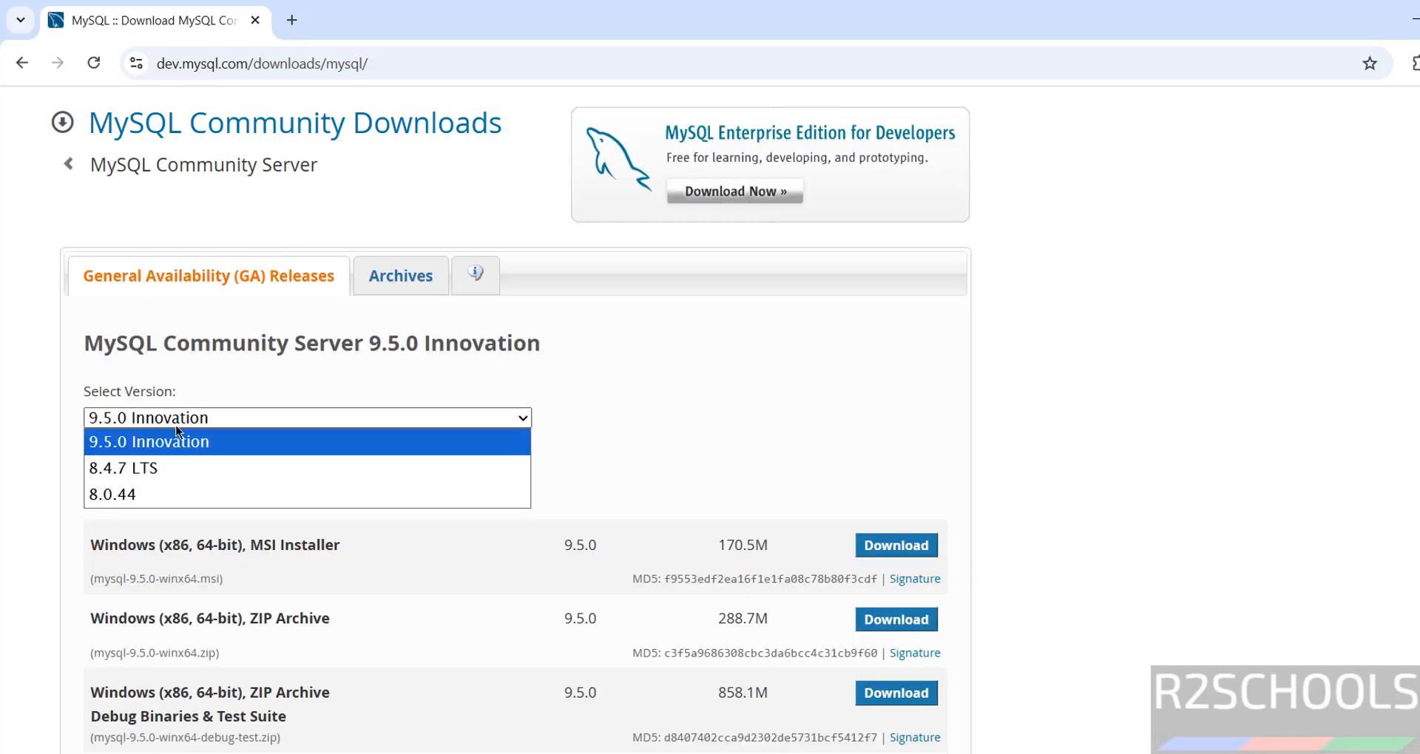
click(148, 470)
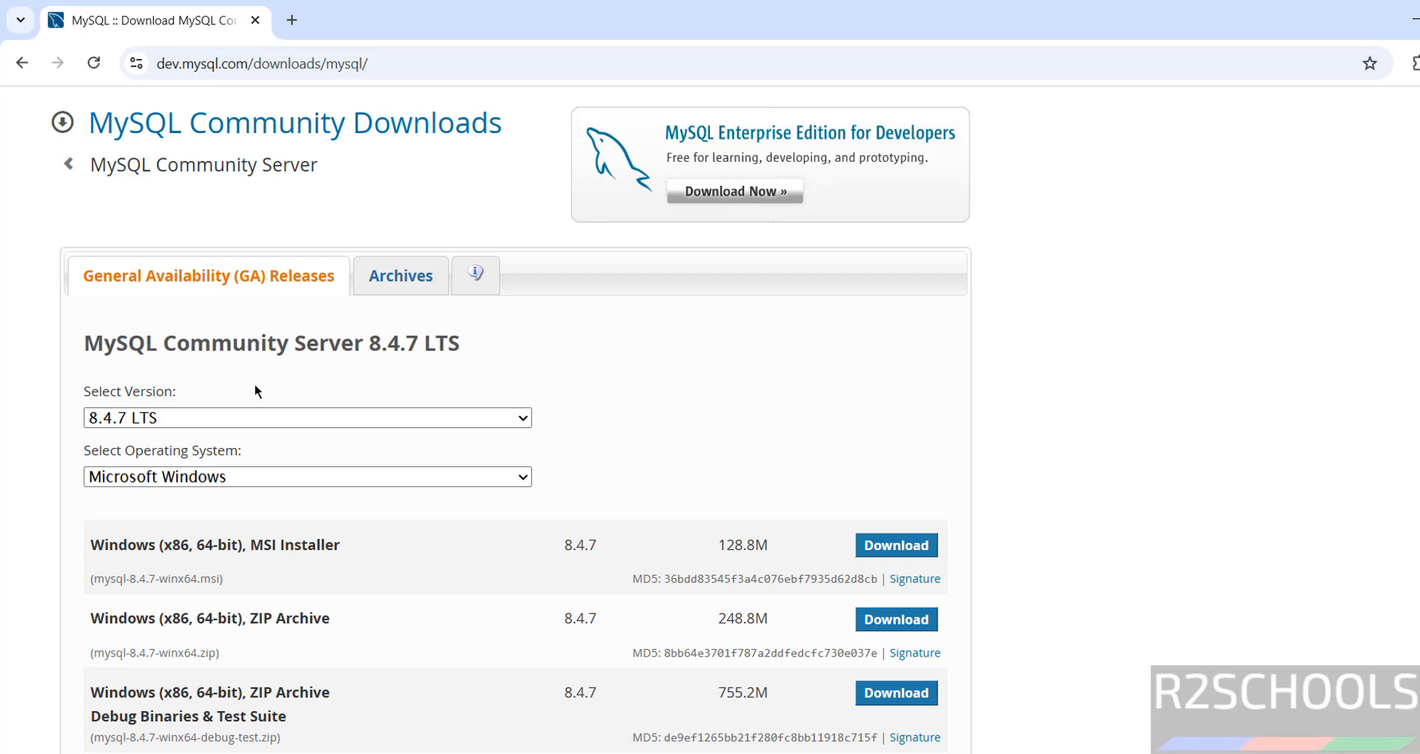
click(165, 483)
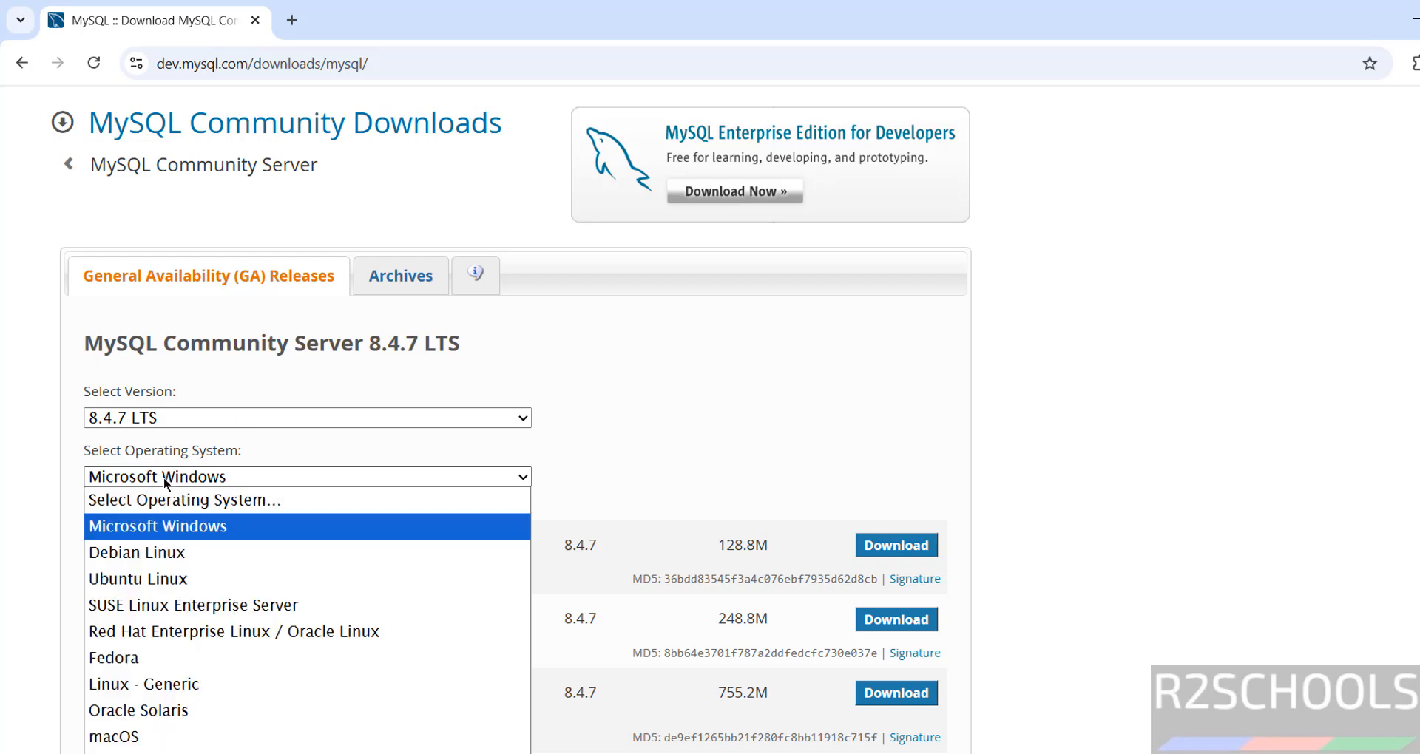
click(165, 523)
click(717, 443)
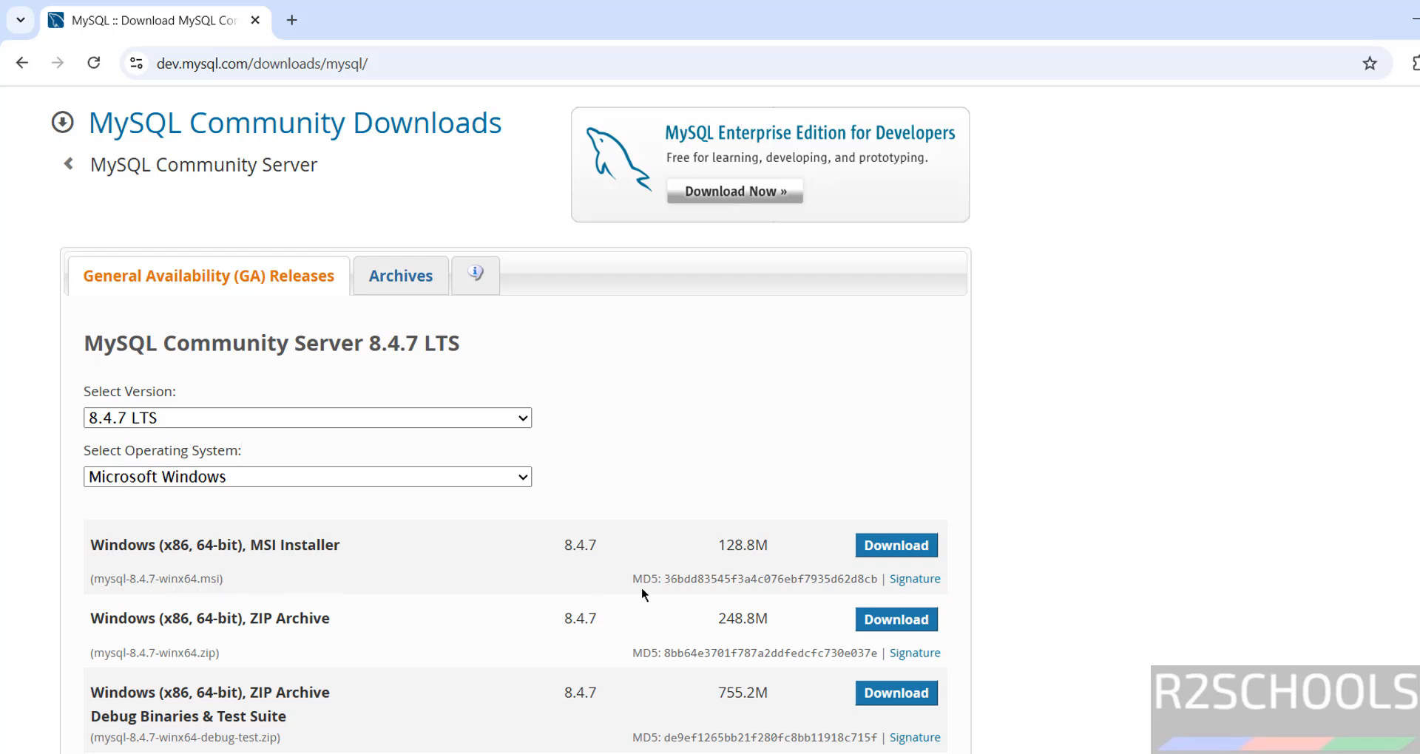
Download the Windows MSI Installer without signing in and check its download progress
click(888, 548)
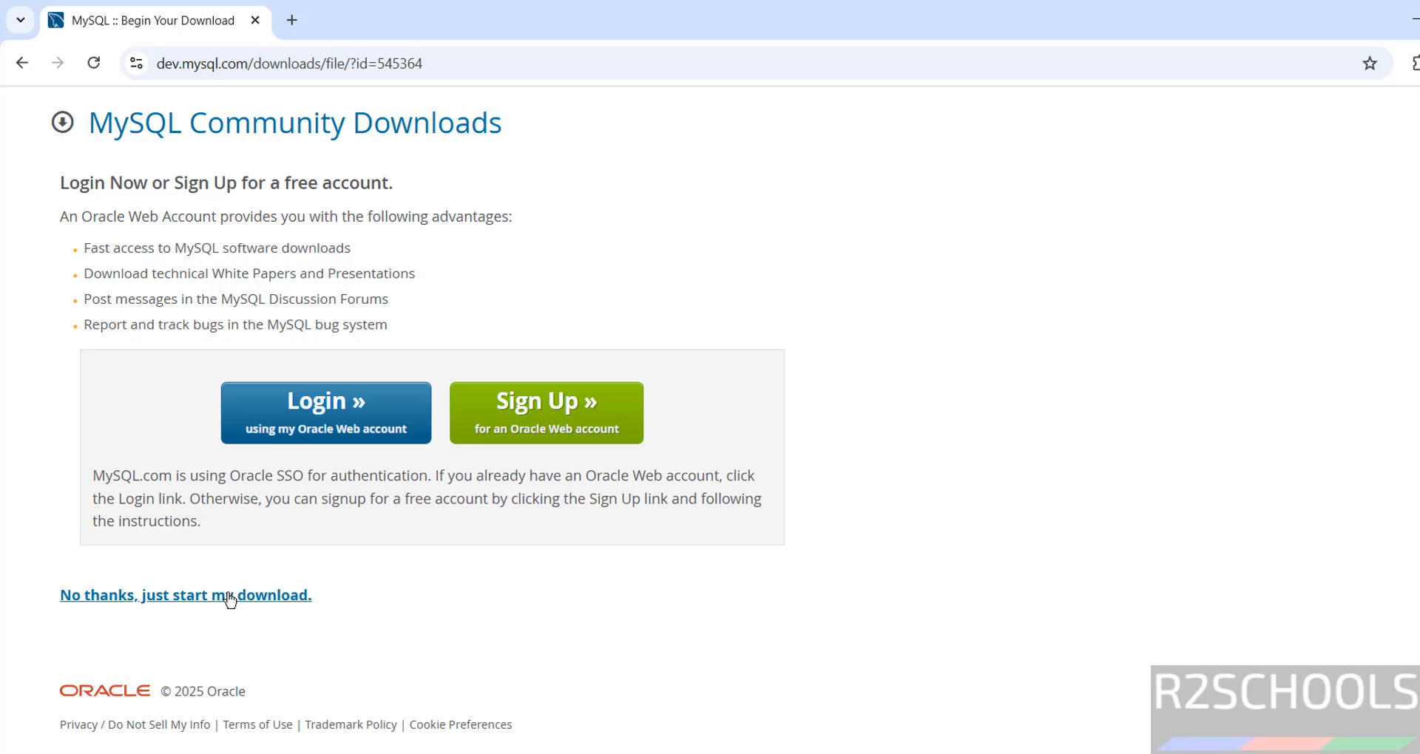
click(230, 596)
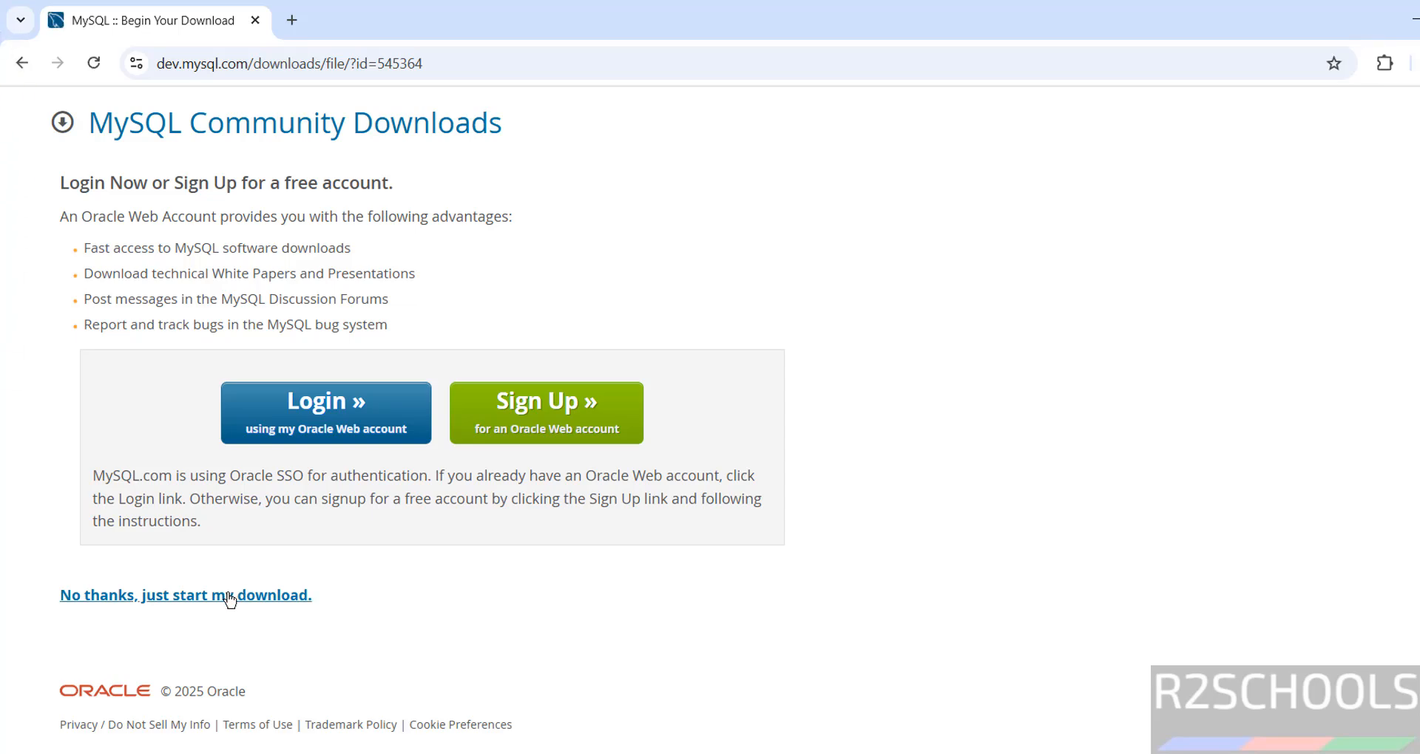
key(ctrl+j)
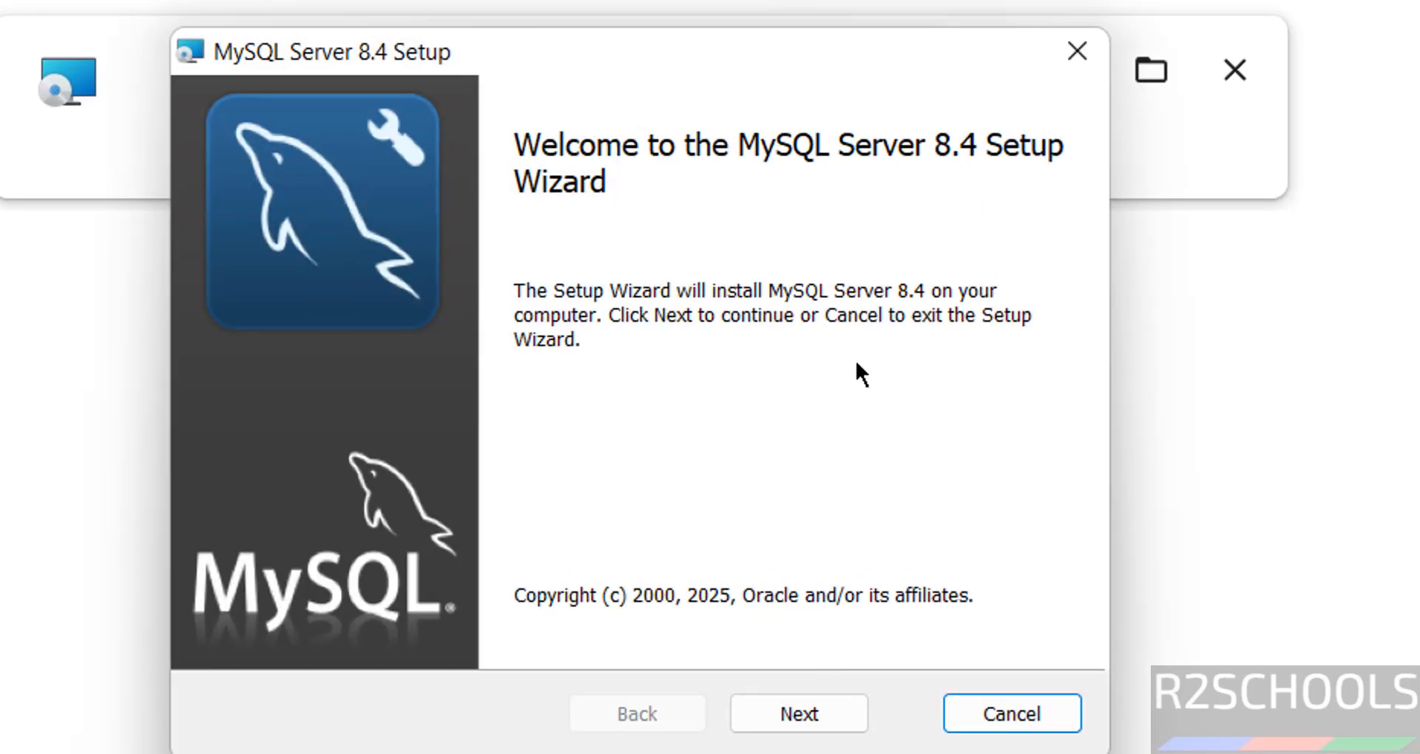
Accept the MySQL Server 8.4 license terms and continue to the setup type page
click(797, 714)
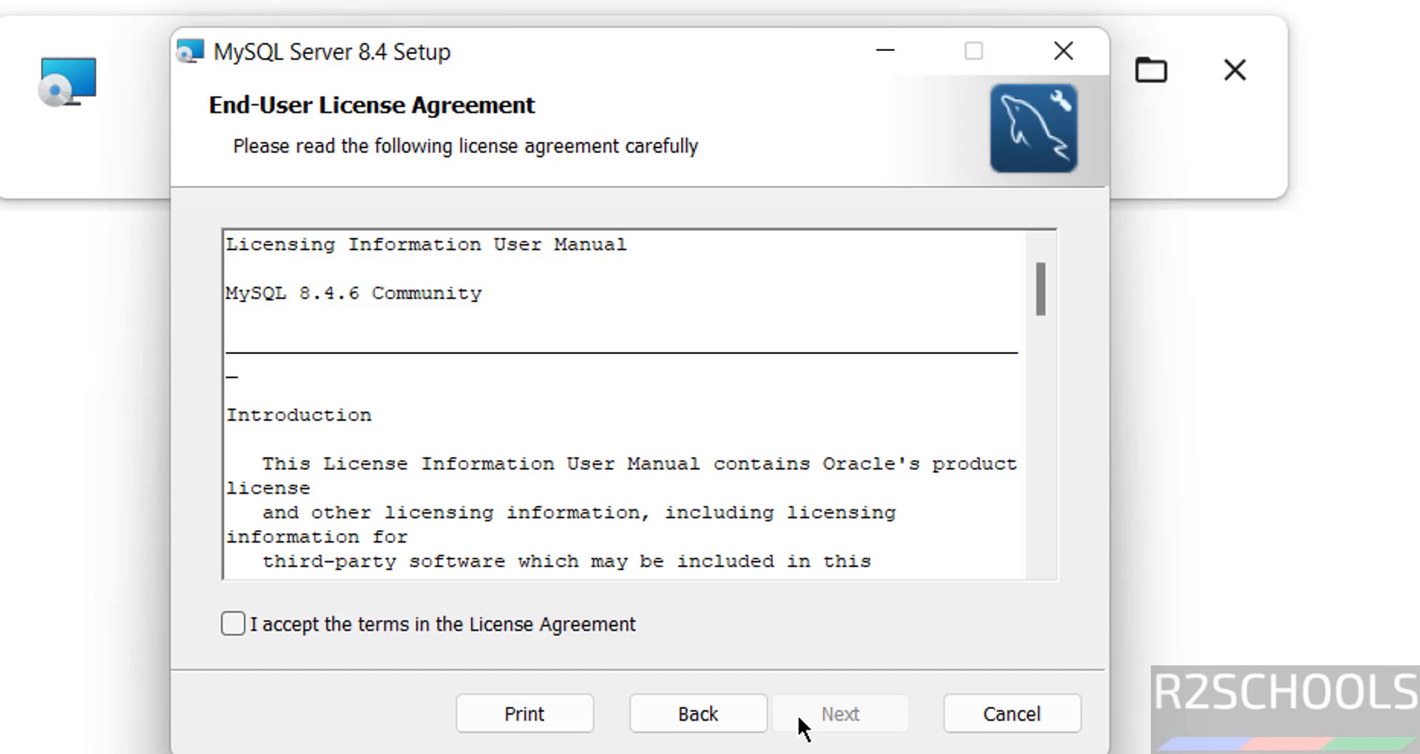
click(345, 628)
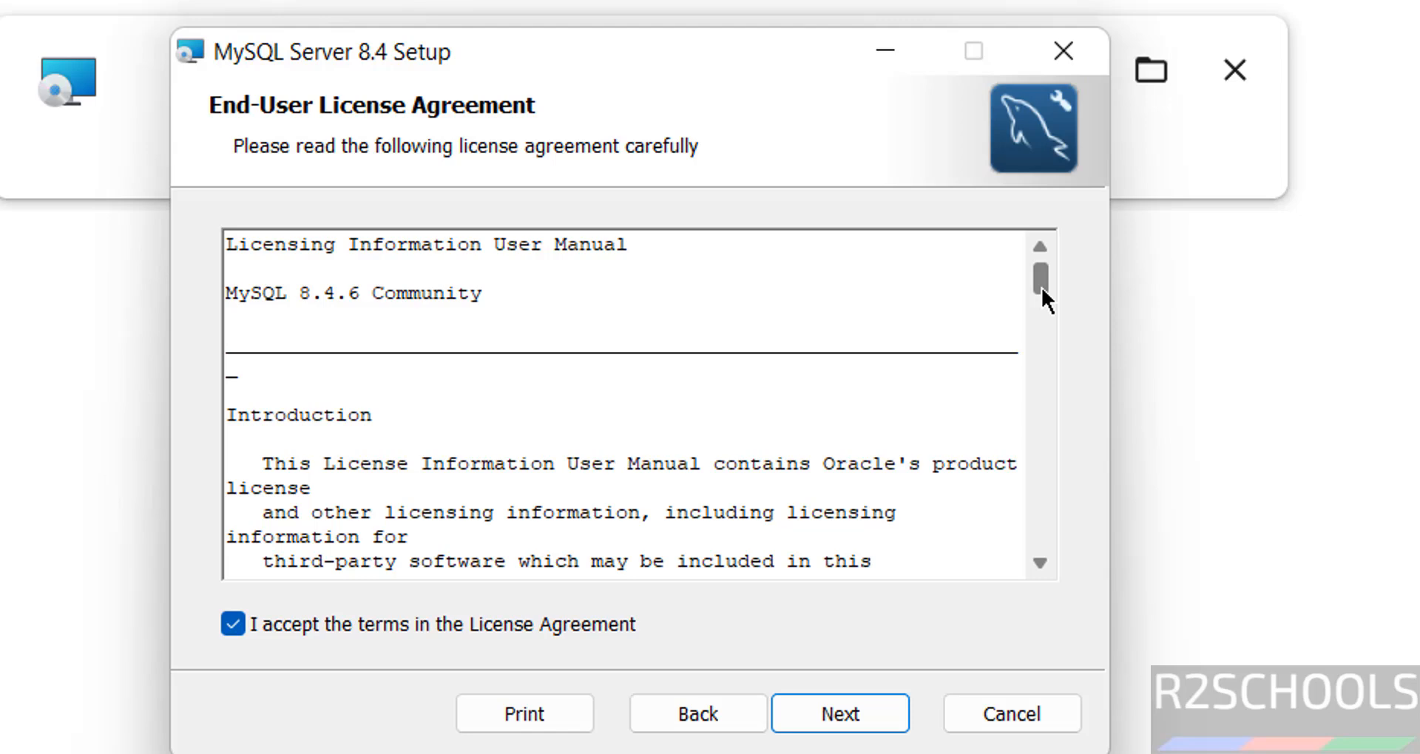
drag(1042, 287, 1071, 574)
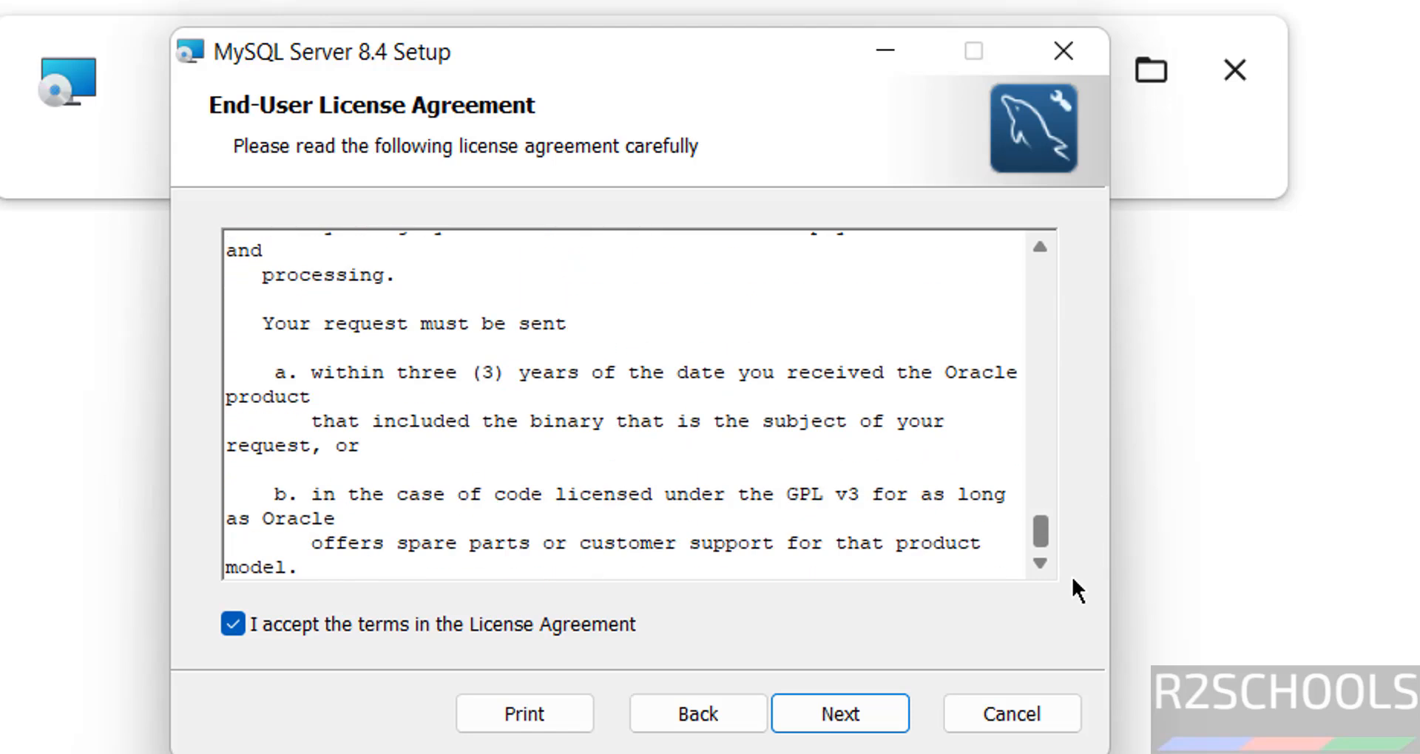
click(824, 706)
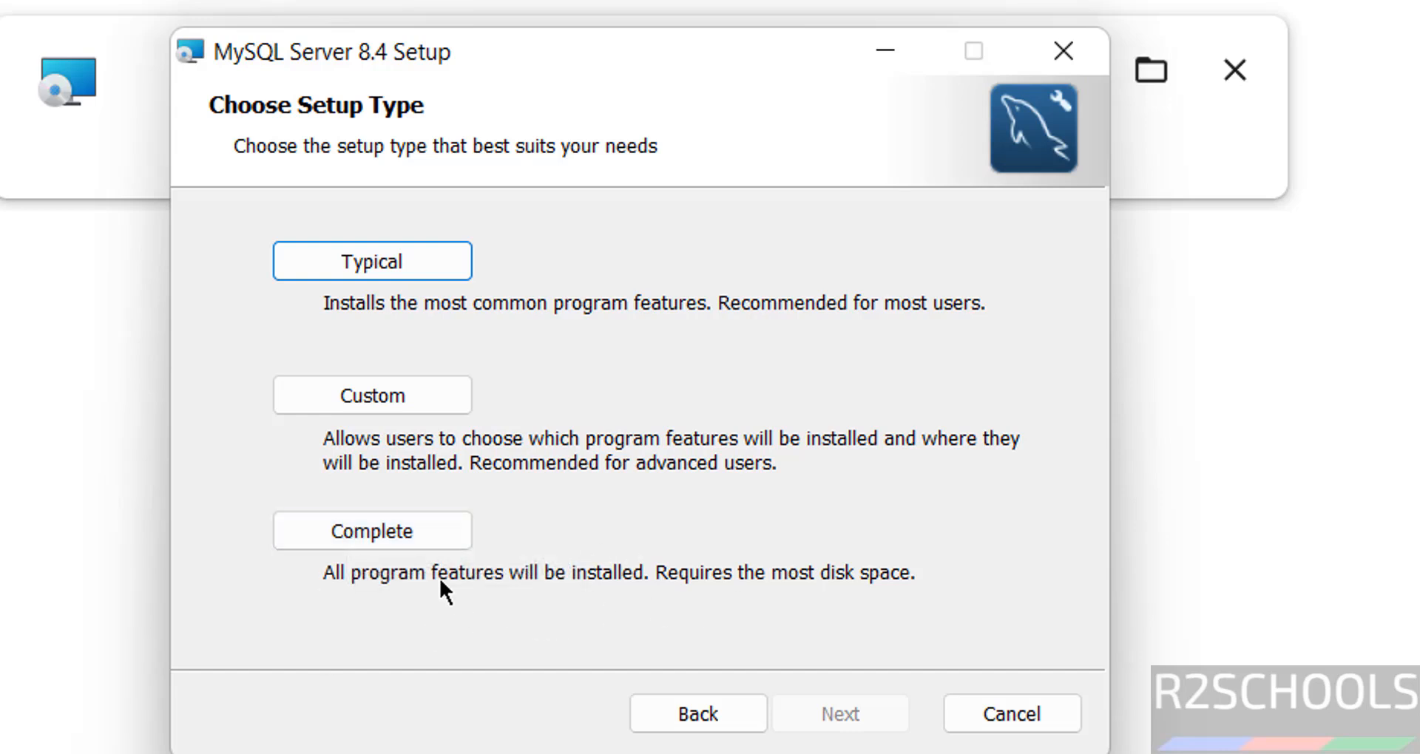
After previewing Custom, choose the Complete setup type and install MySQL Server 8.4
click(402, 392)
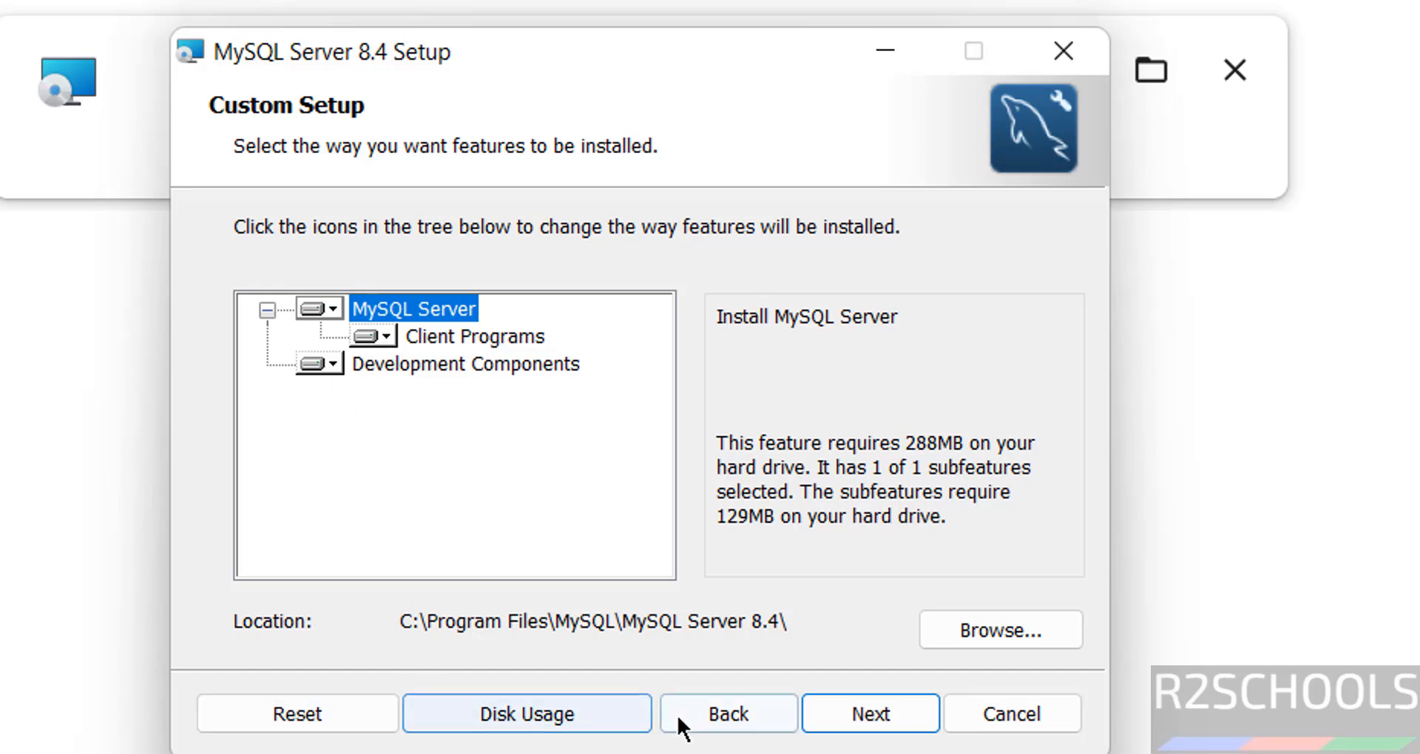
click(701, 715)
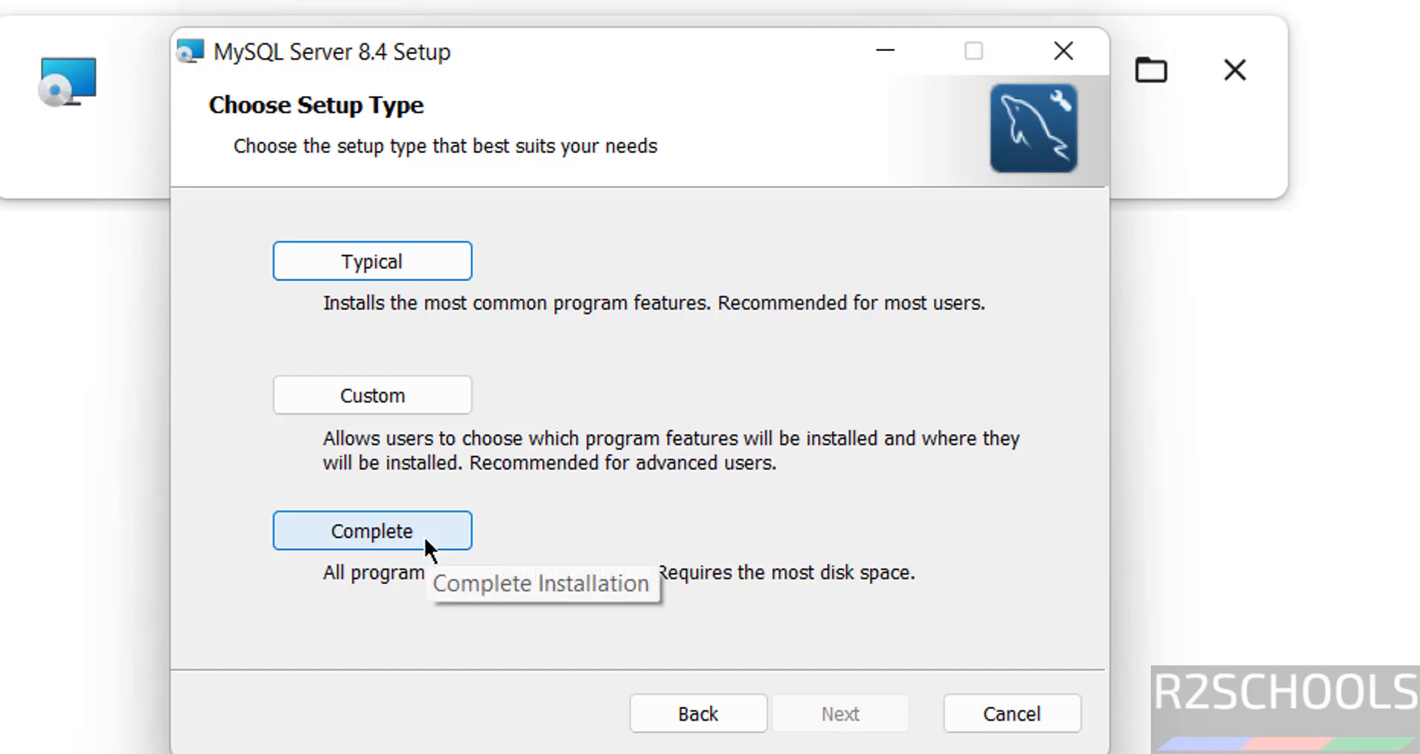
click(423, 534)
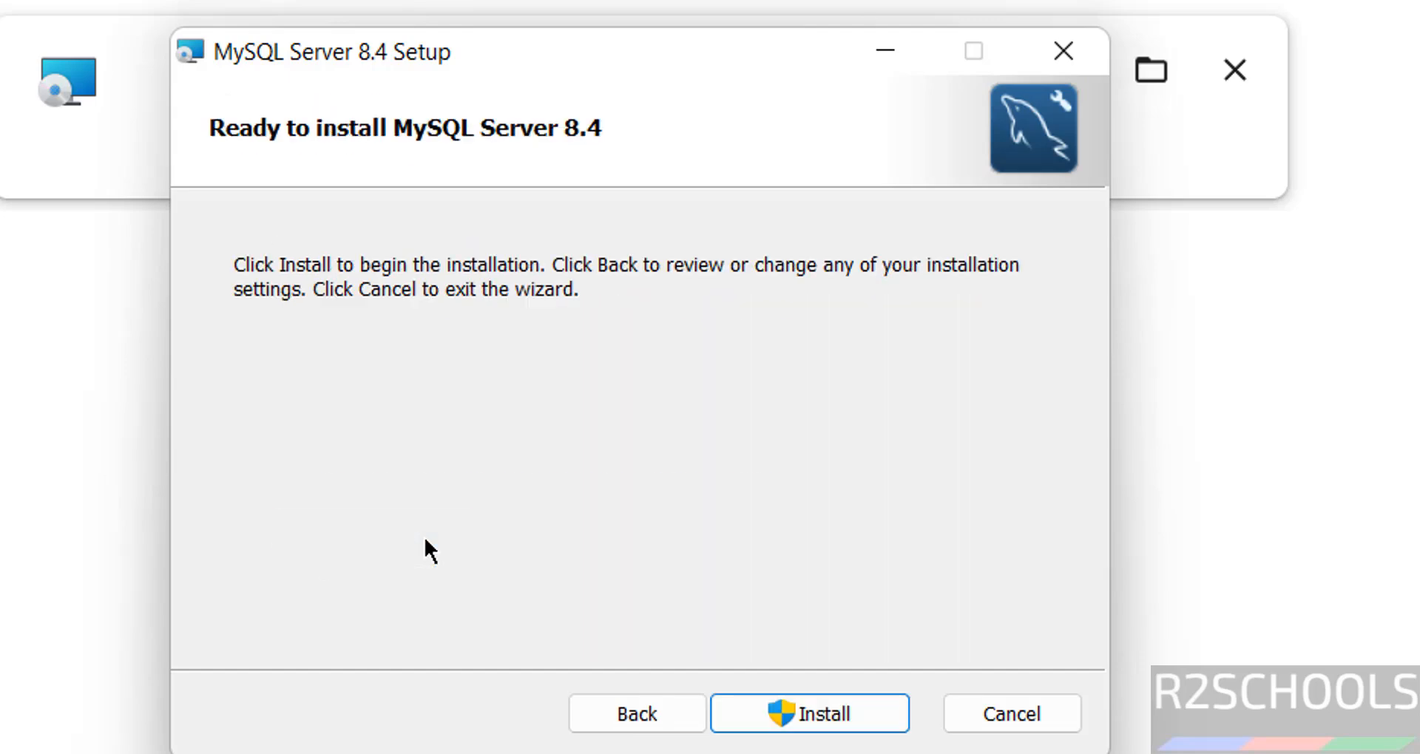
click(784, 716)
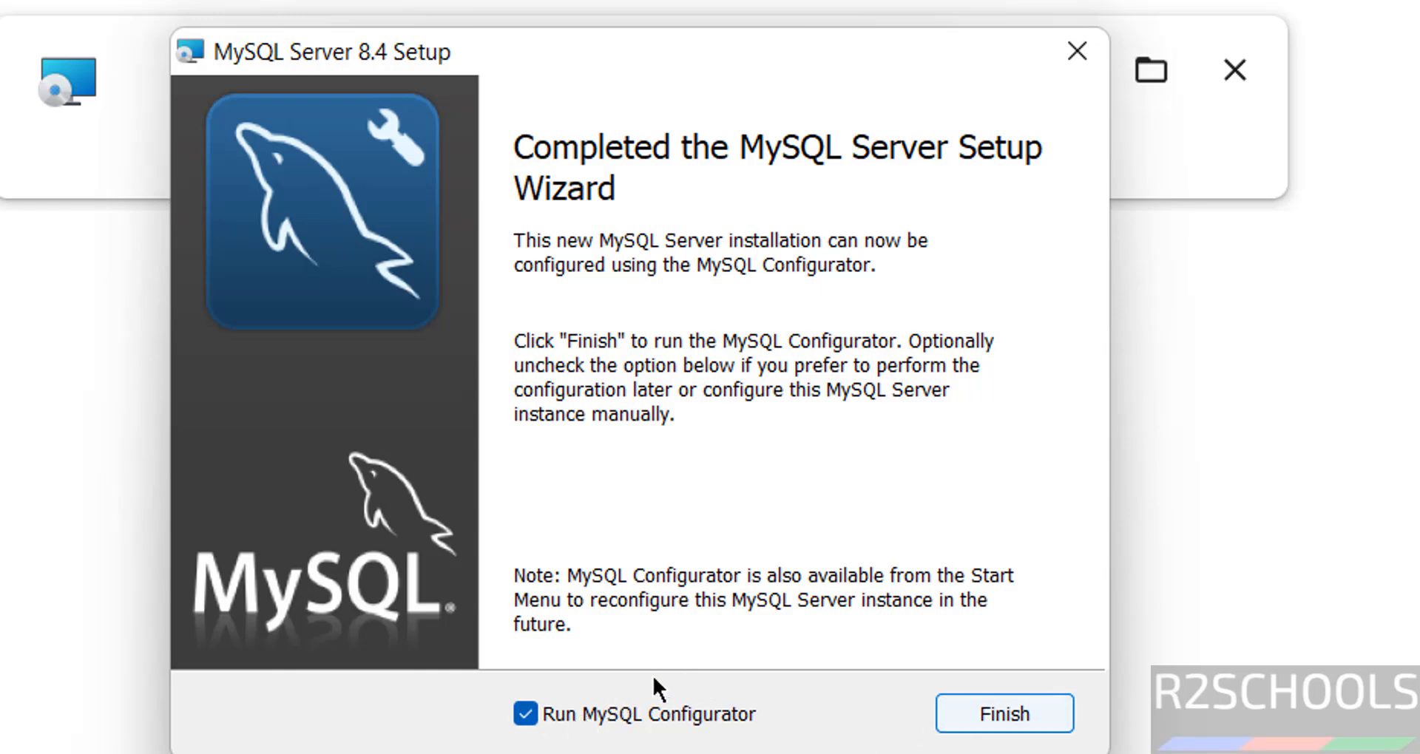
key(super)
click(1033, 9)
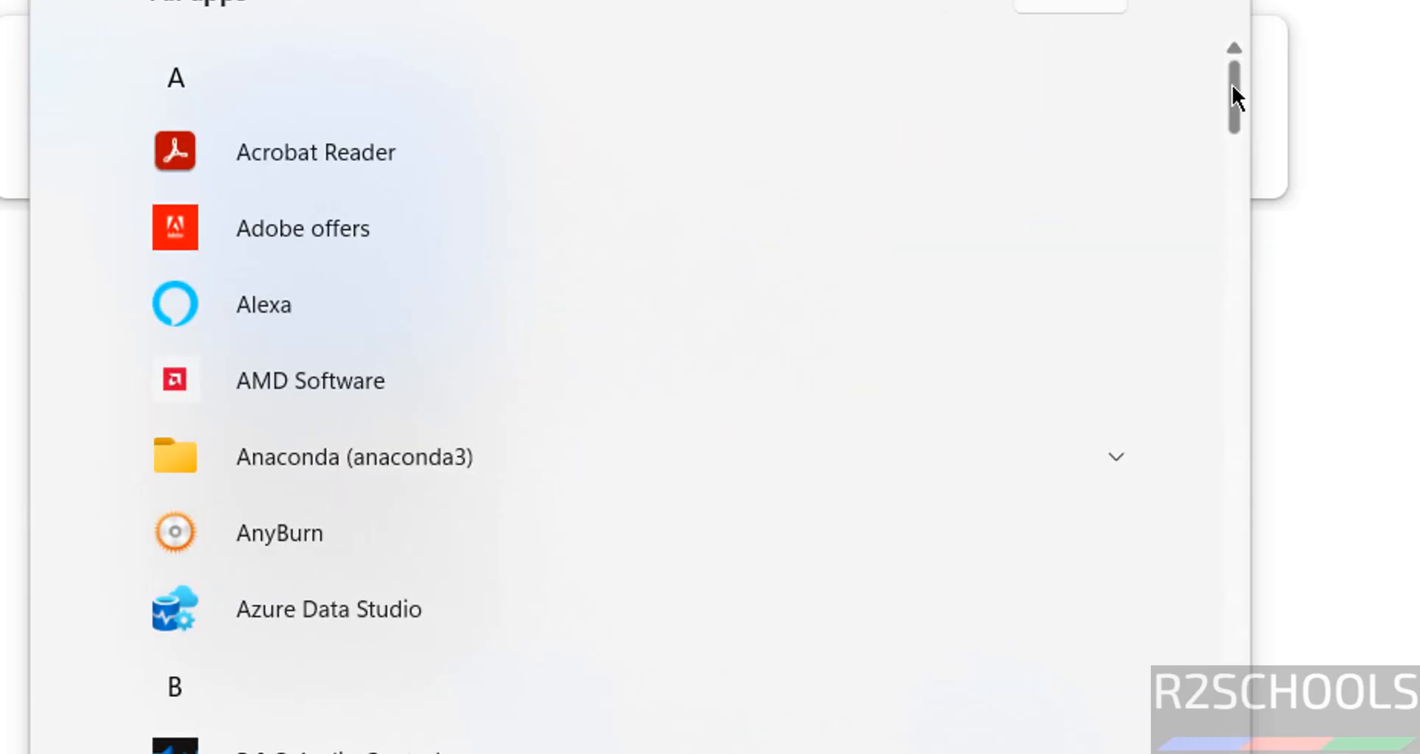
drag(1233, 92, 1300, 518)
click(1116, 419)
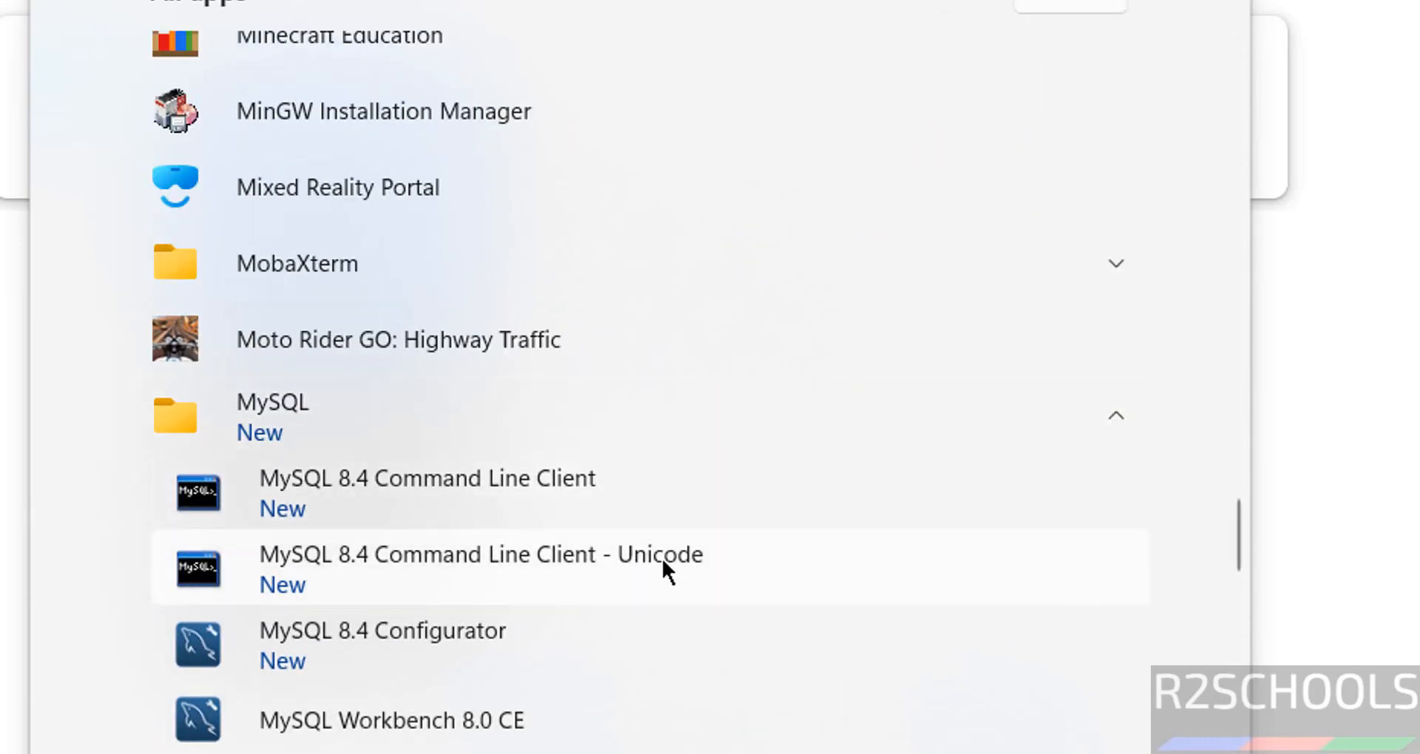
click(427, 636)
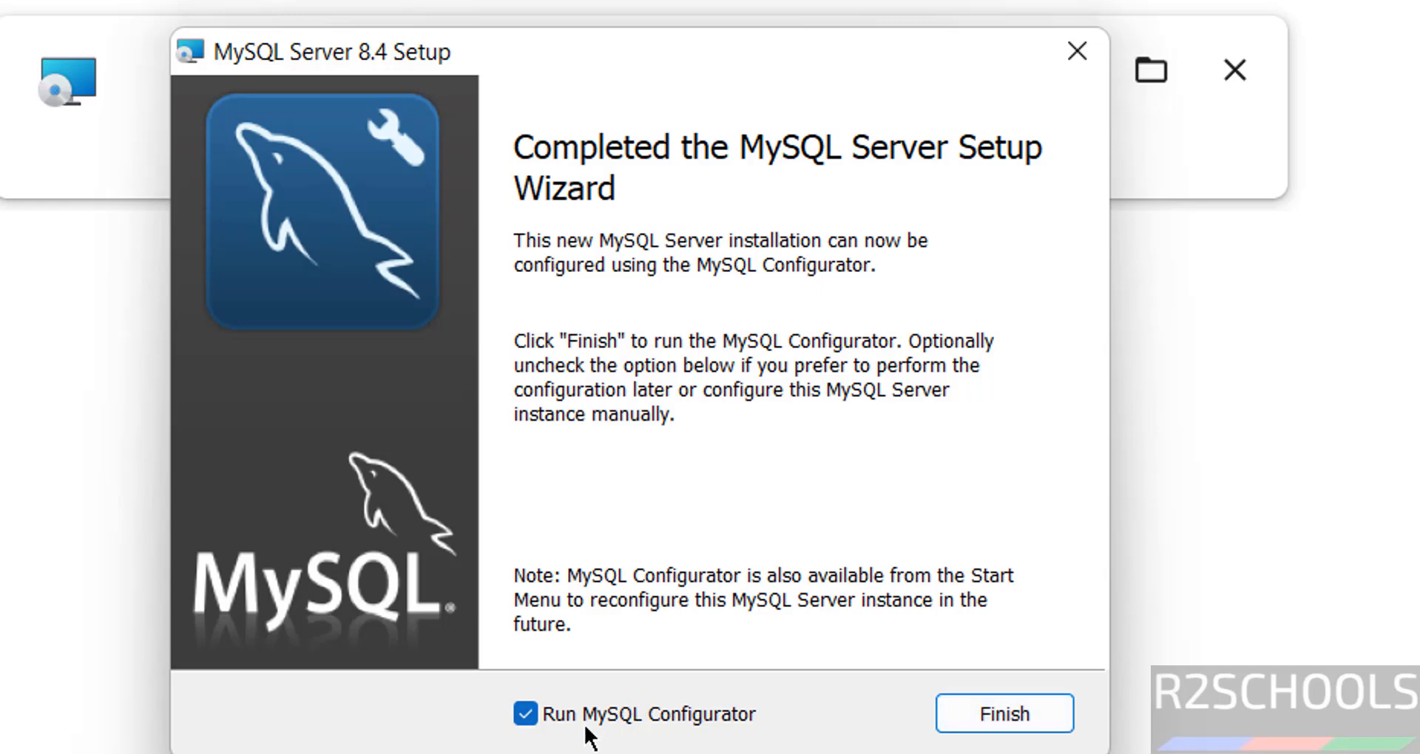
Launch MySQL Configurator and keep the default data directory C:\ProgramData\MySQL\MySQL Server 8.4\
click(1004, 712)
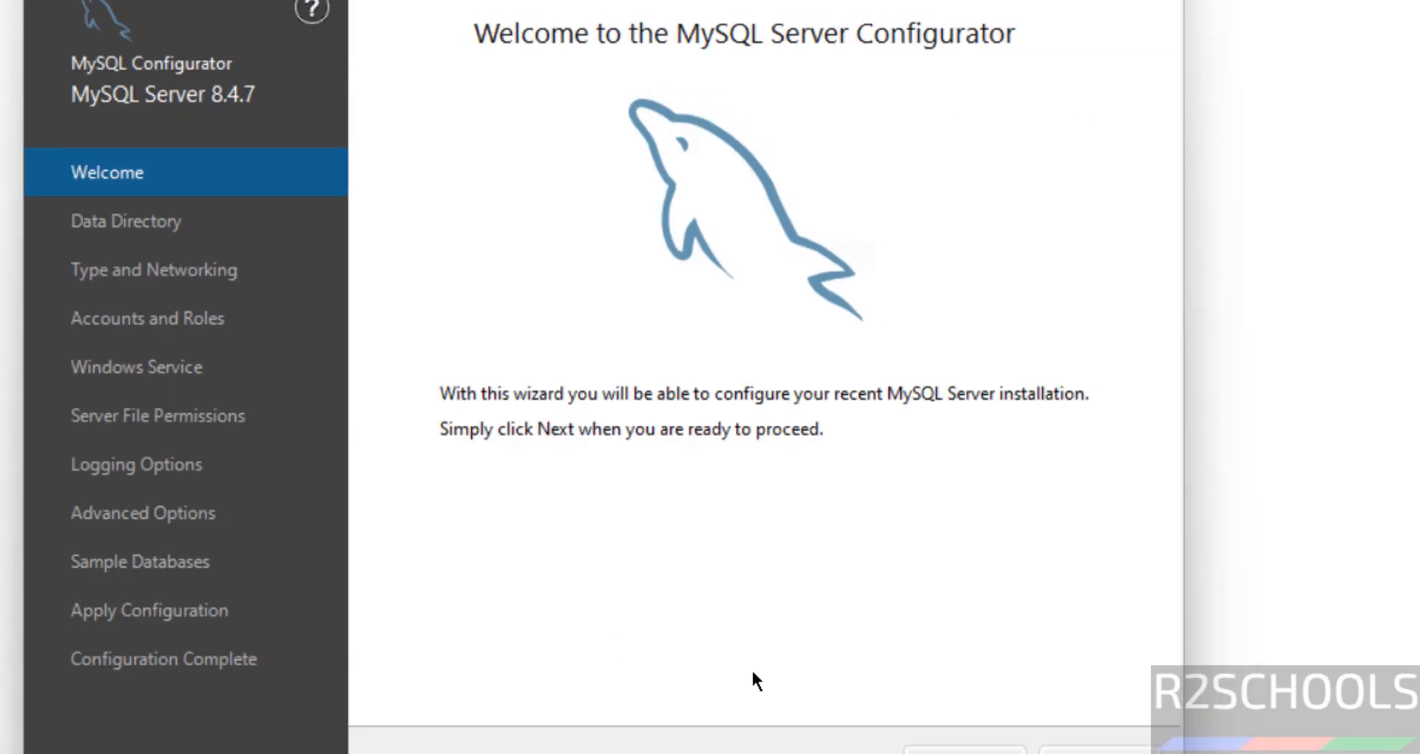
click(961, 750)
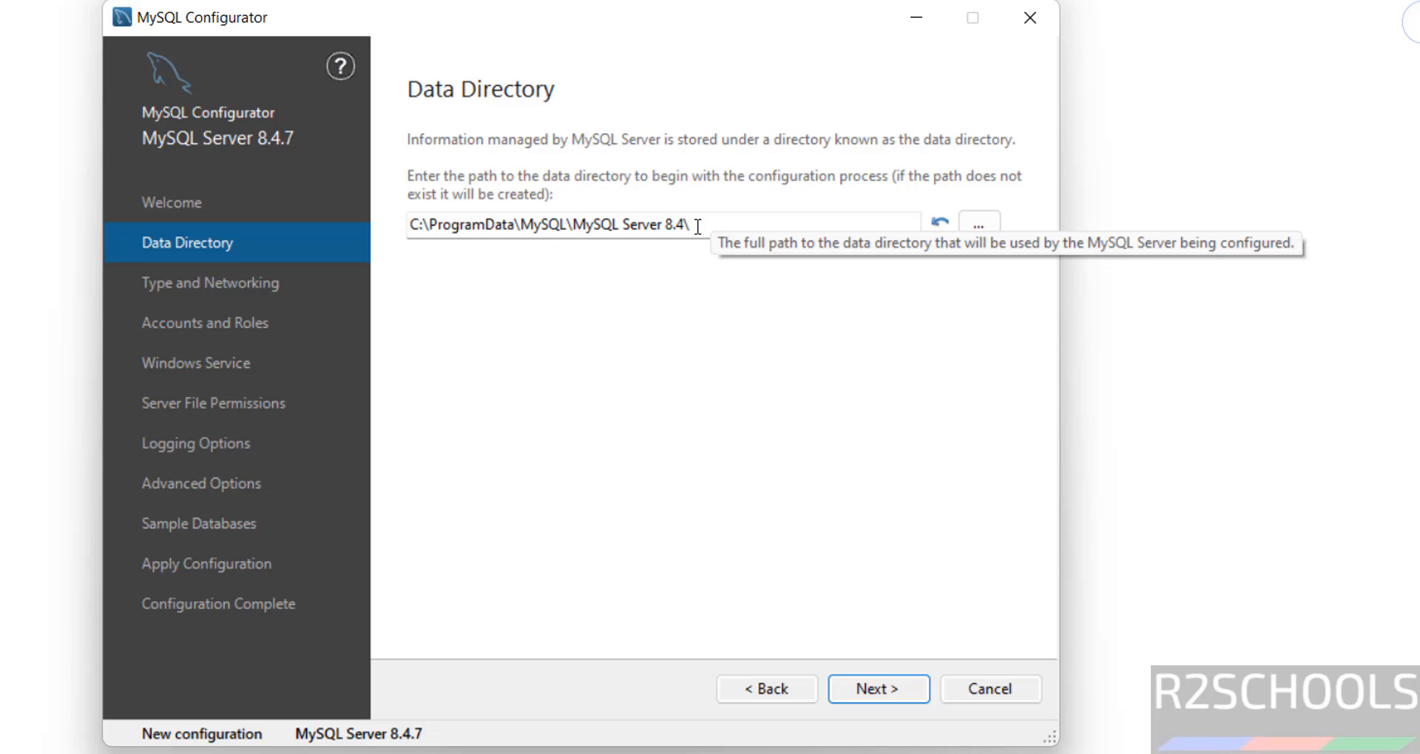
click(991, 219)
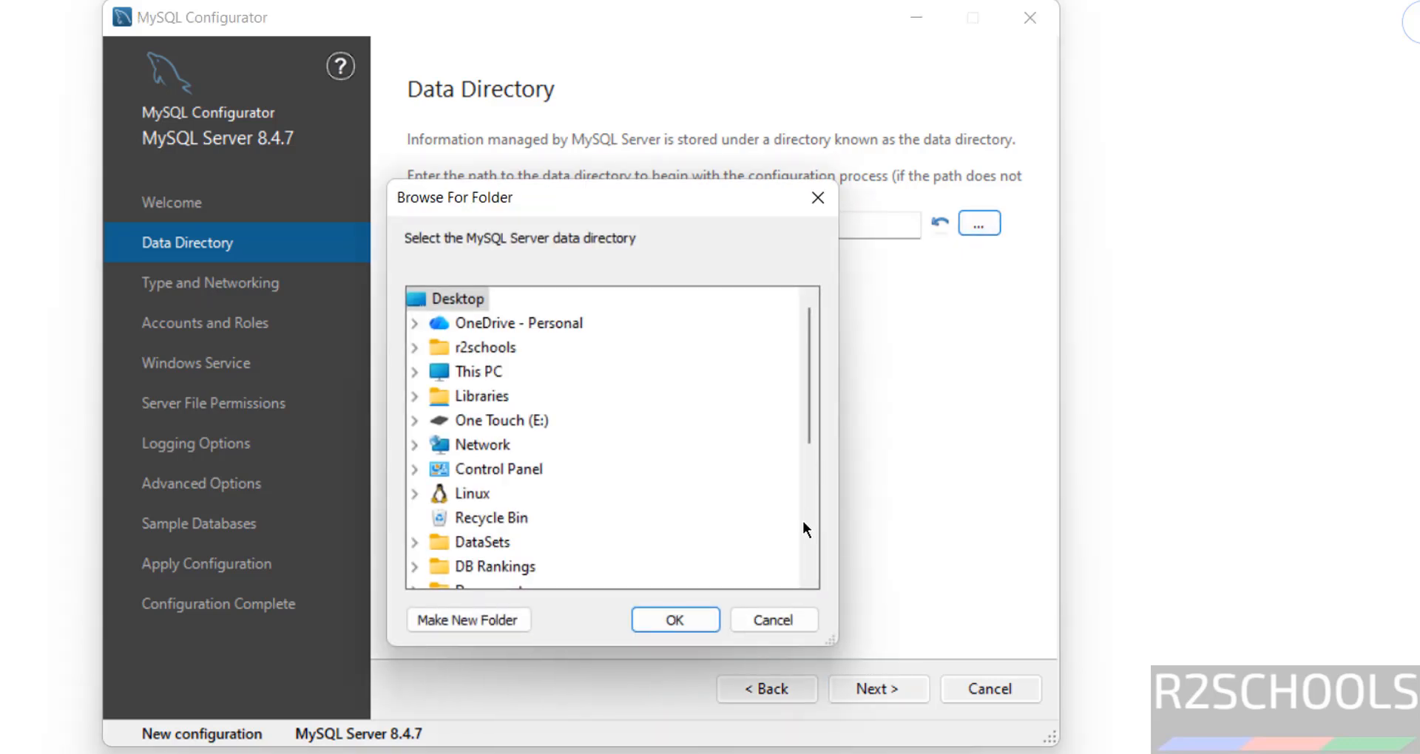
click(769, 618)
click(865, 691)
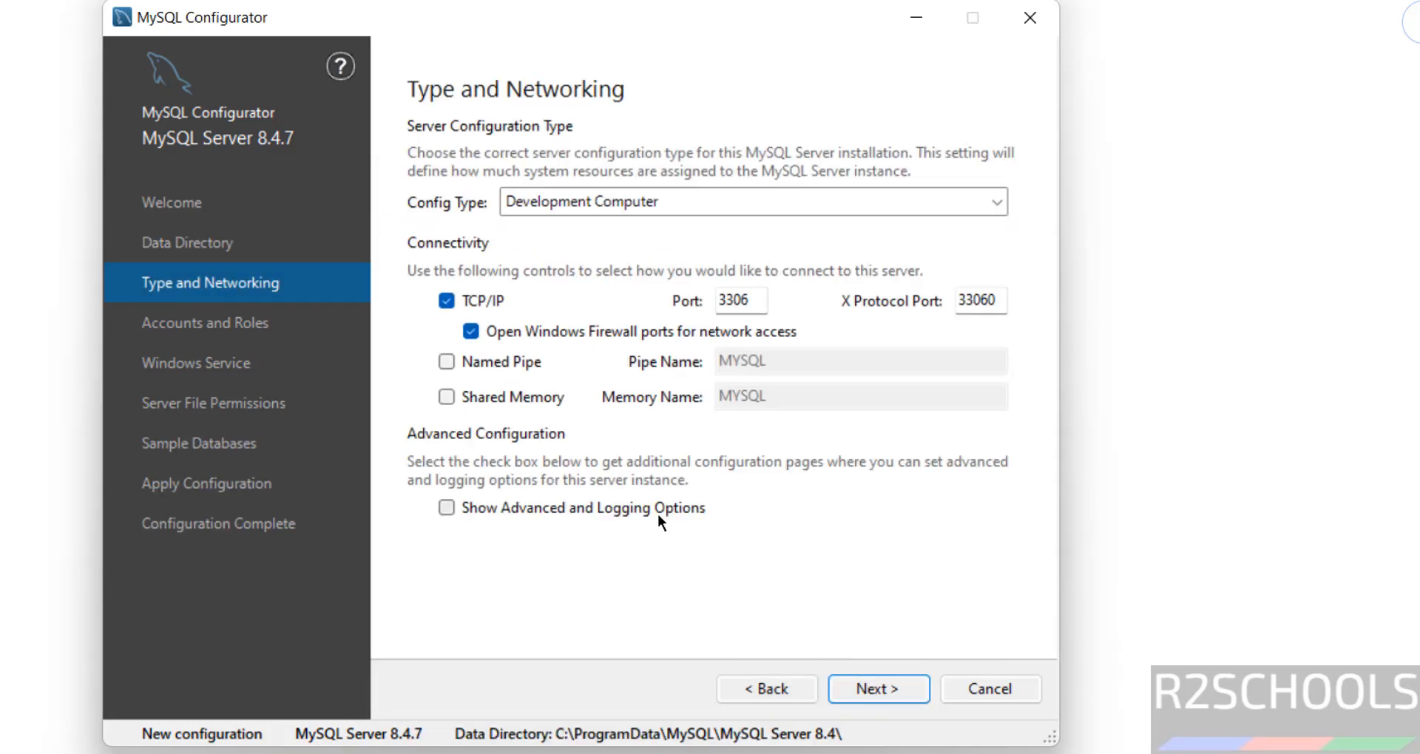
Set config type to Server Computer, leaving named pipe and advanced/logging options off
click(595, 195)
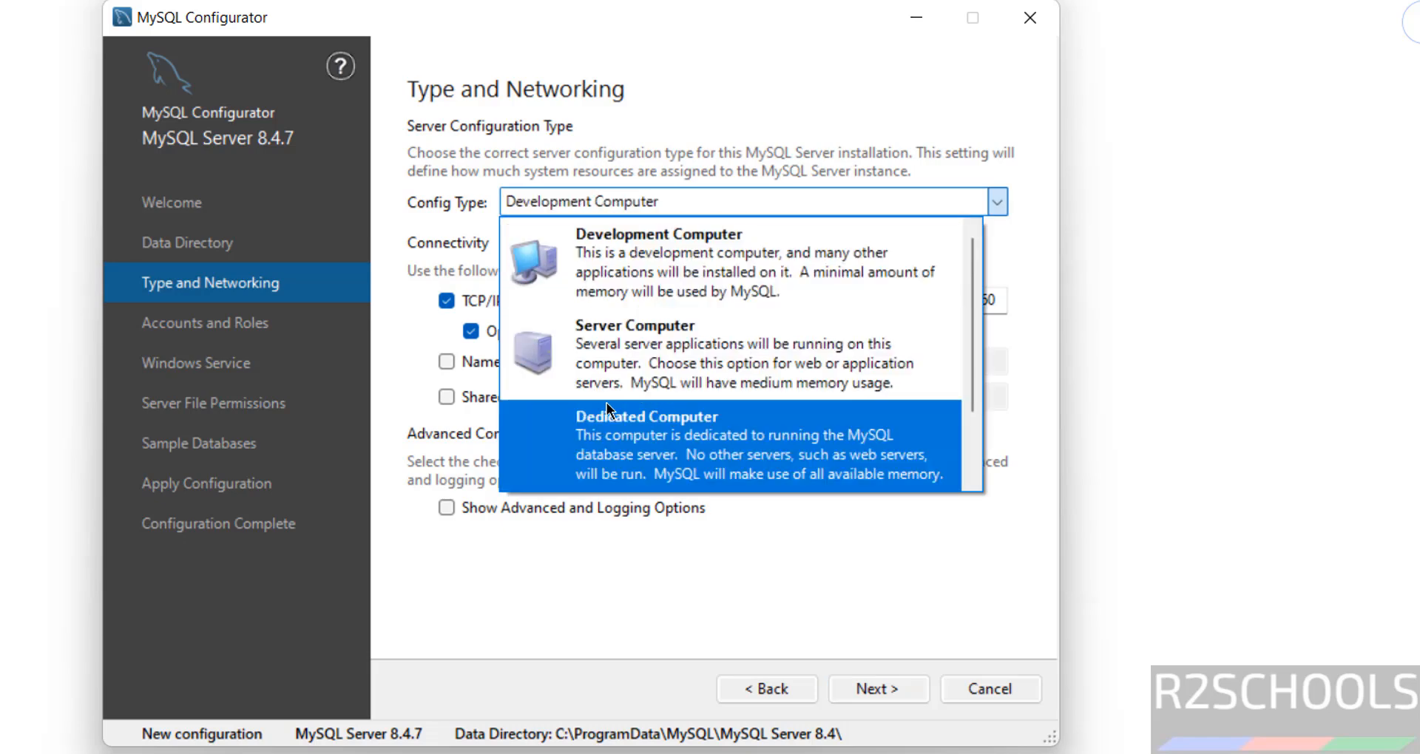
click(662, 349)
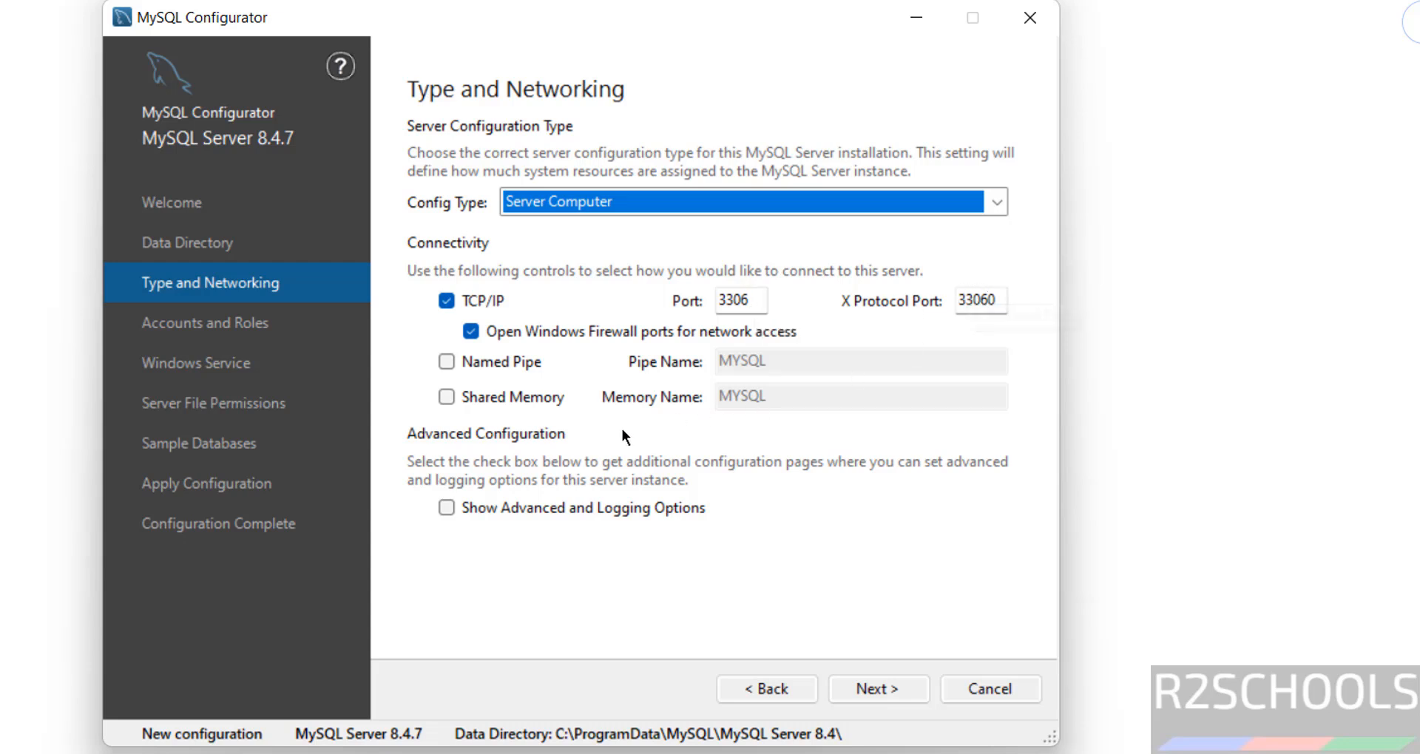
click(497, 363)
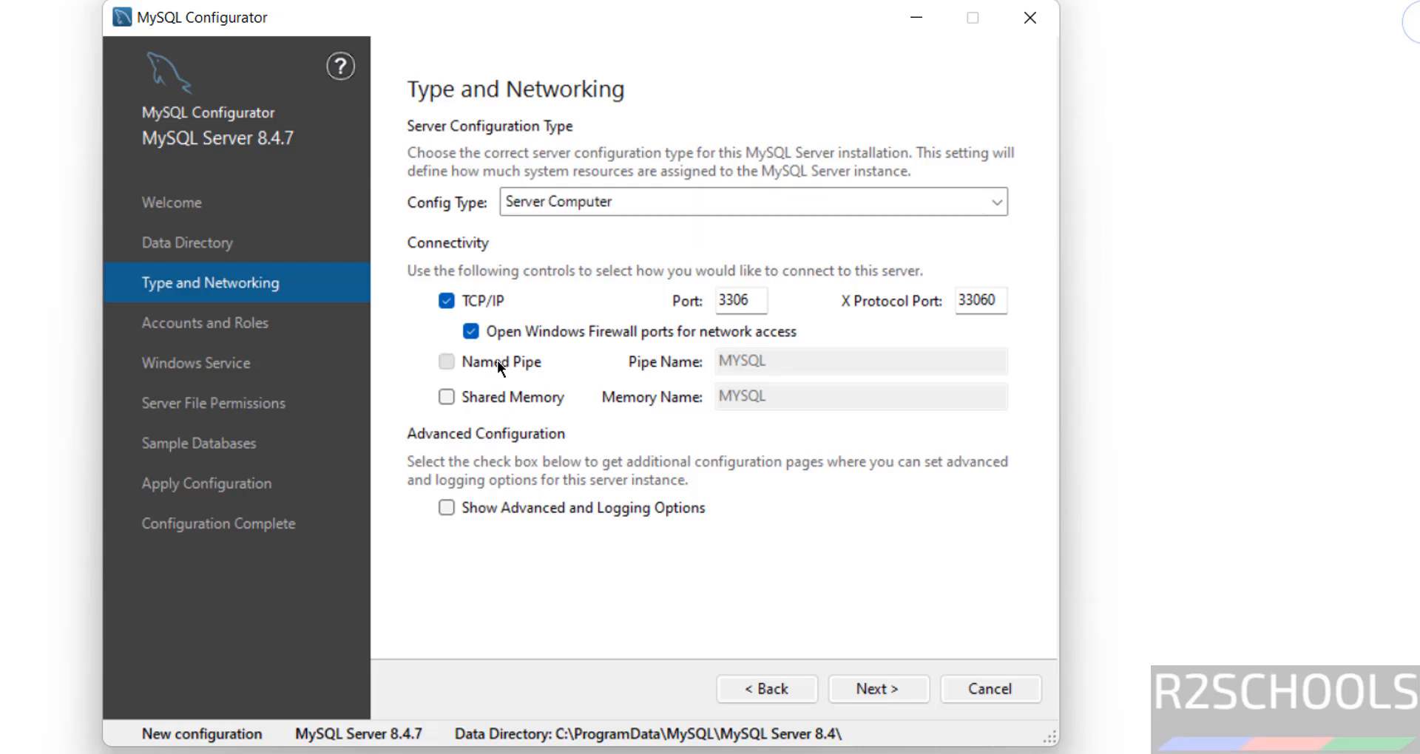
click(497, 361)
click(599, 516)
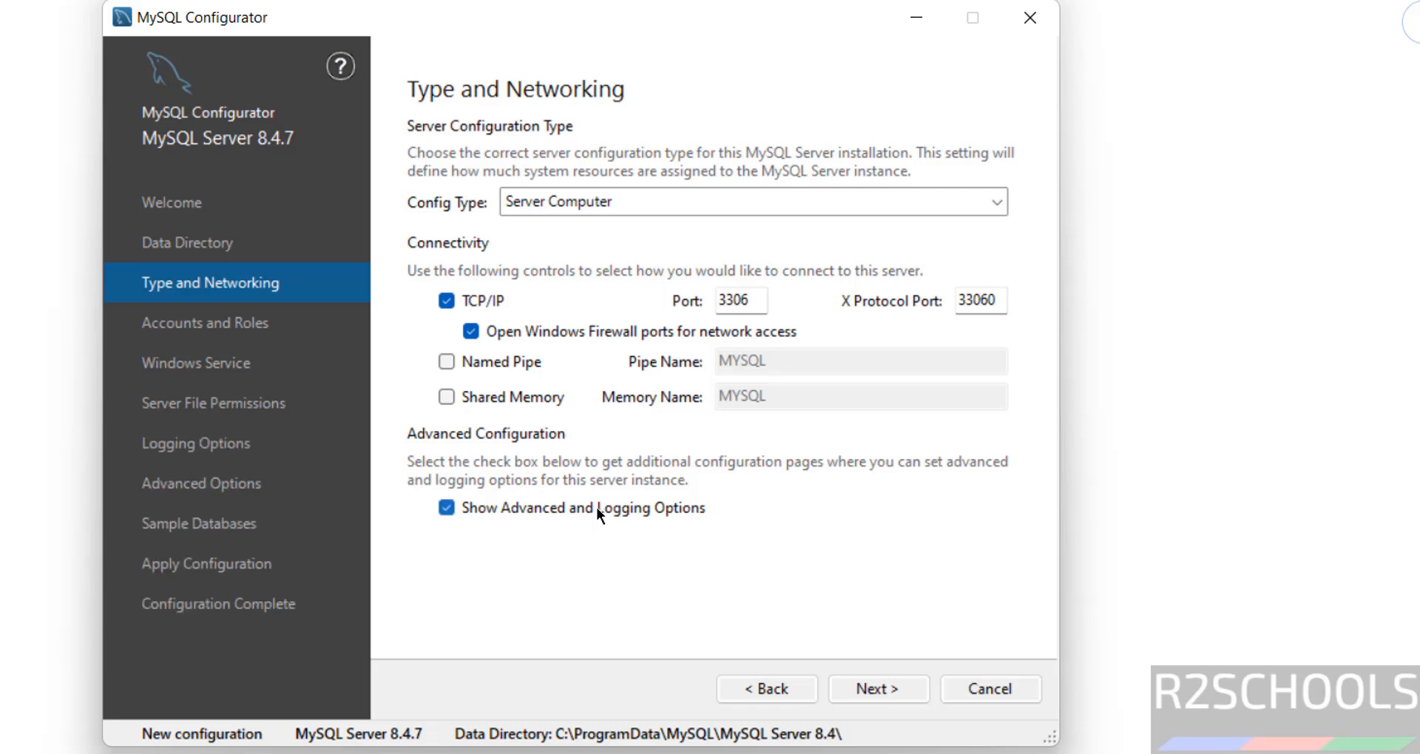
click(600, 516)
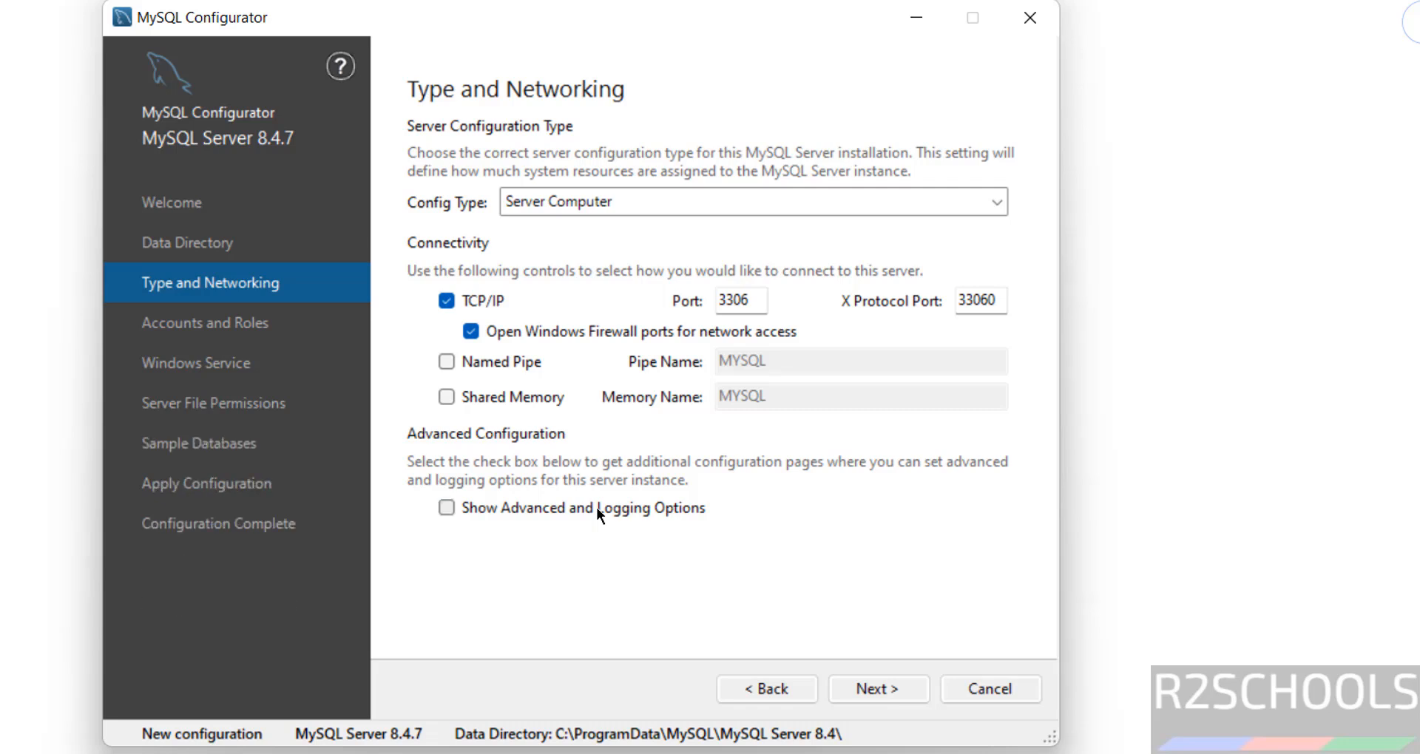
click(876, 690)
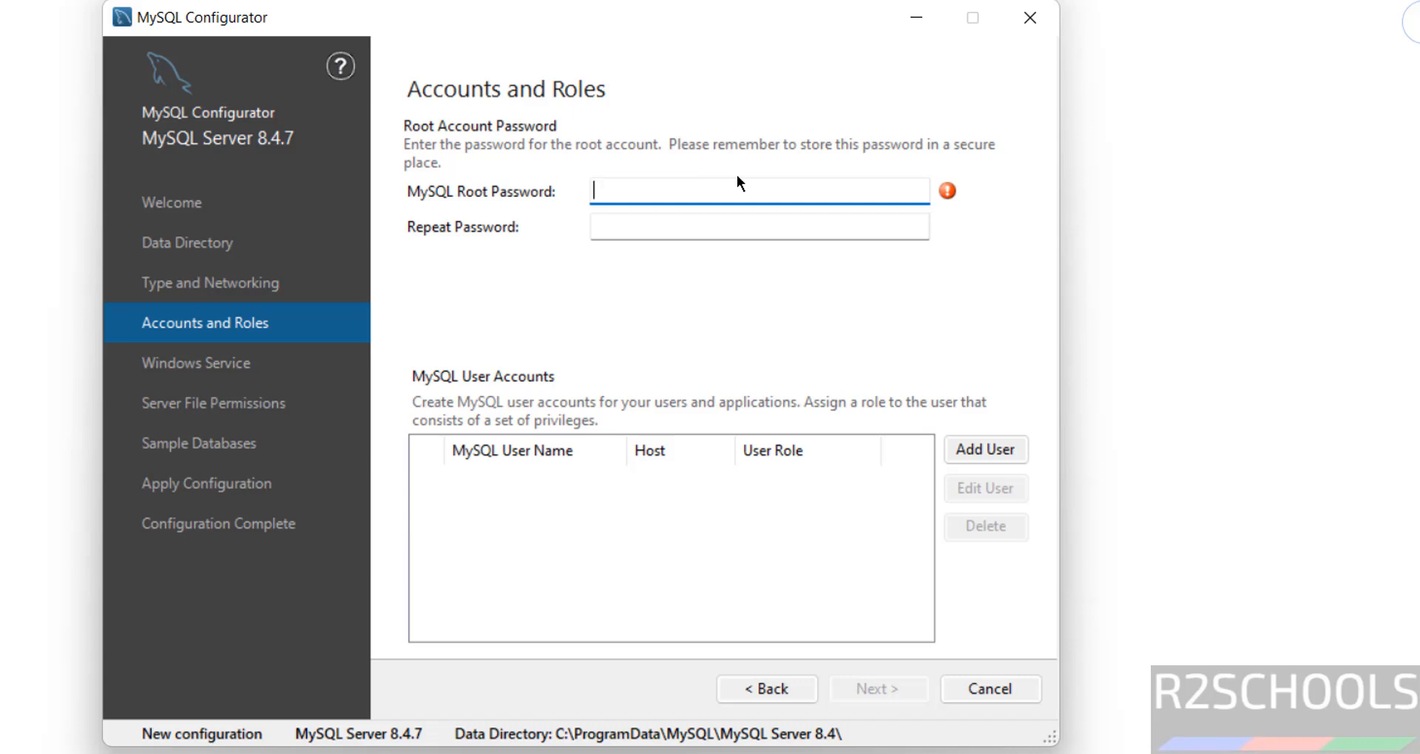
Enter the root account password and repeat it in the confirmation field
text(•••••••••)
key(Tab)
text(•••••)
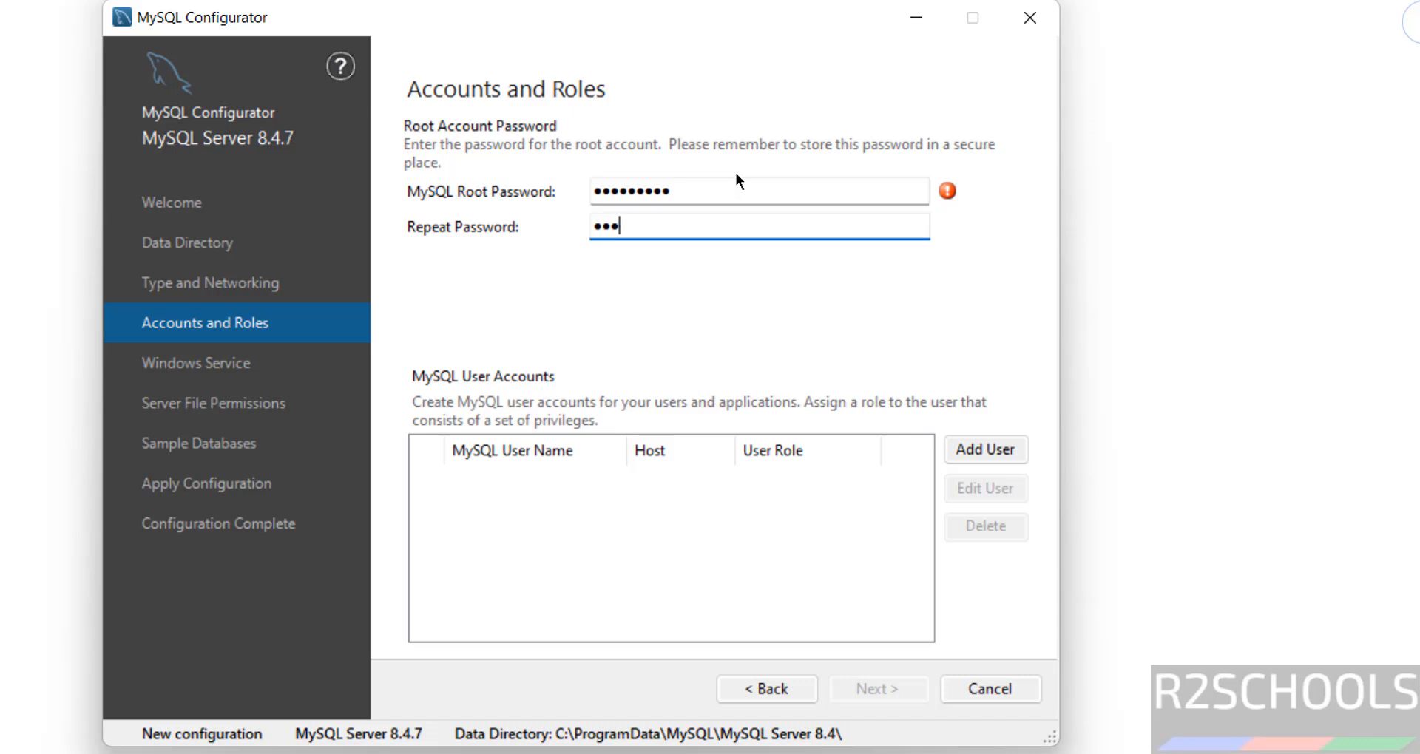
text(••••)
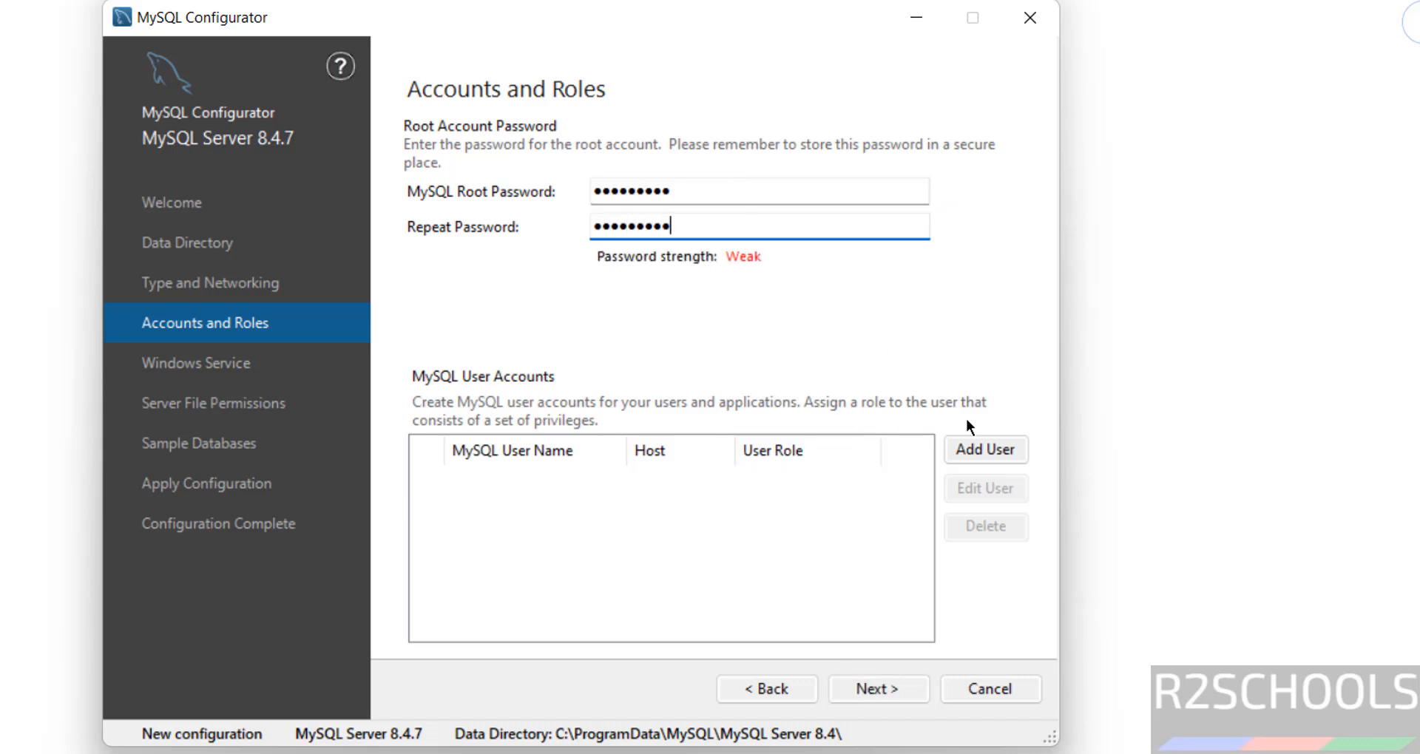
Explore Add User with DB Admin role and MySQL authentication, then cancel without adding
click(974, 439)
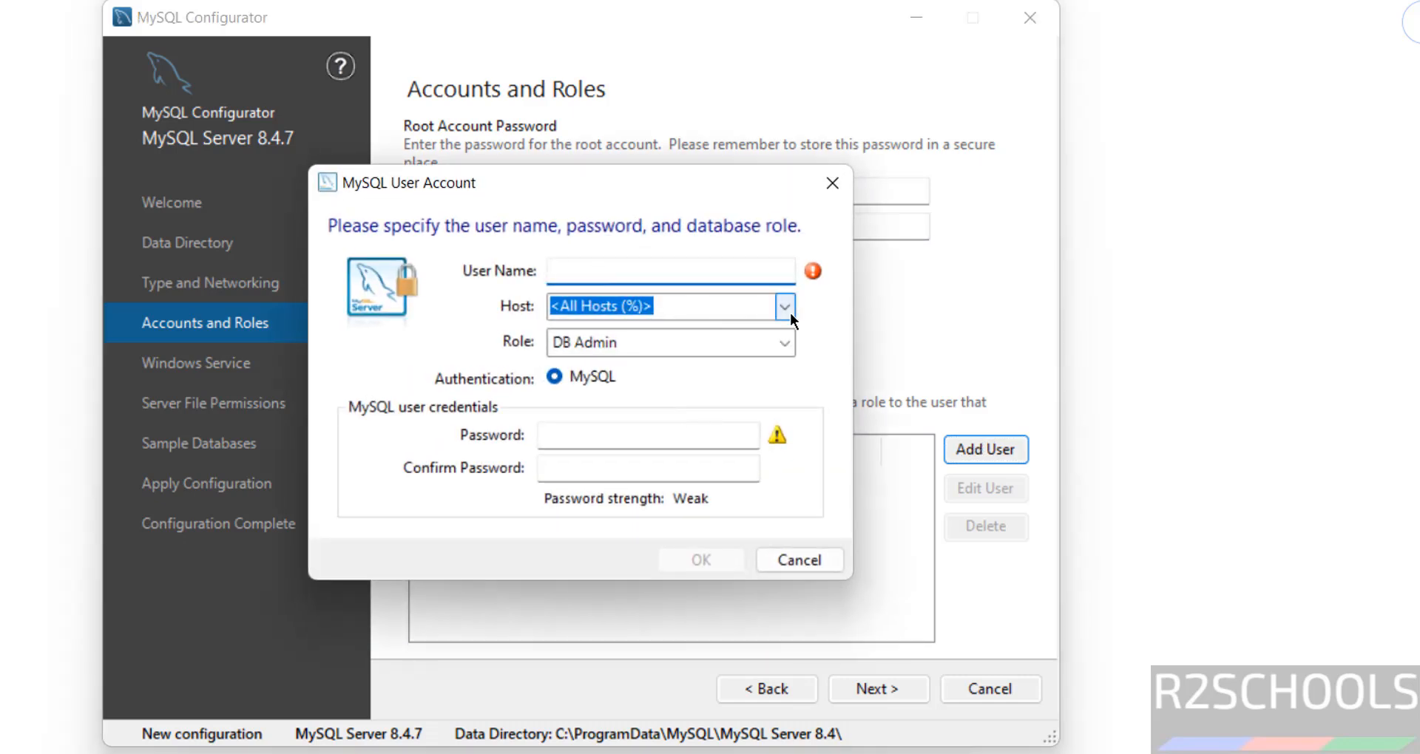
click(781, 344)
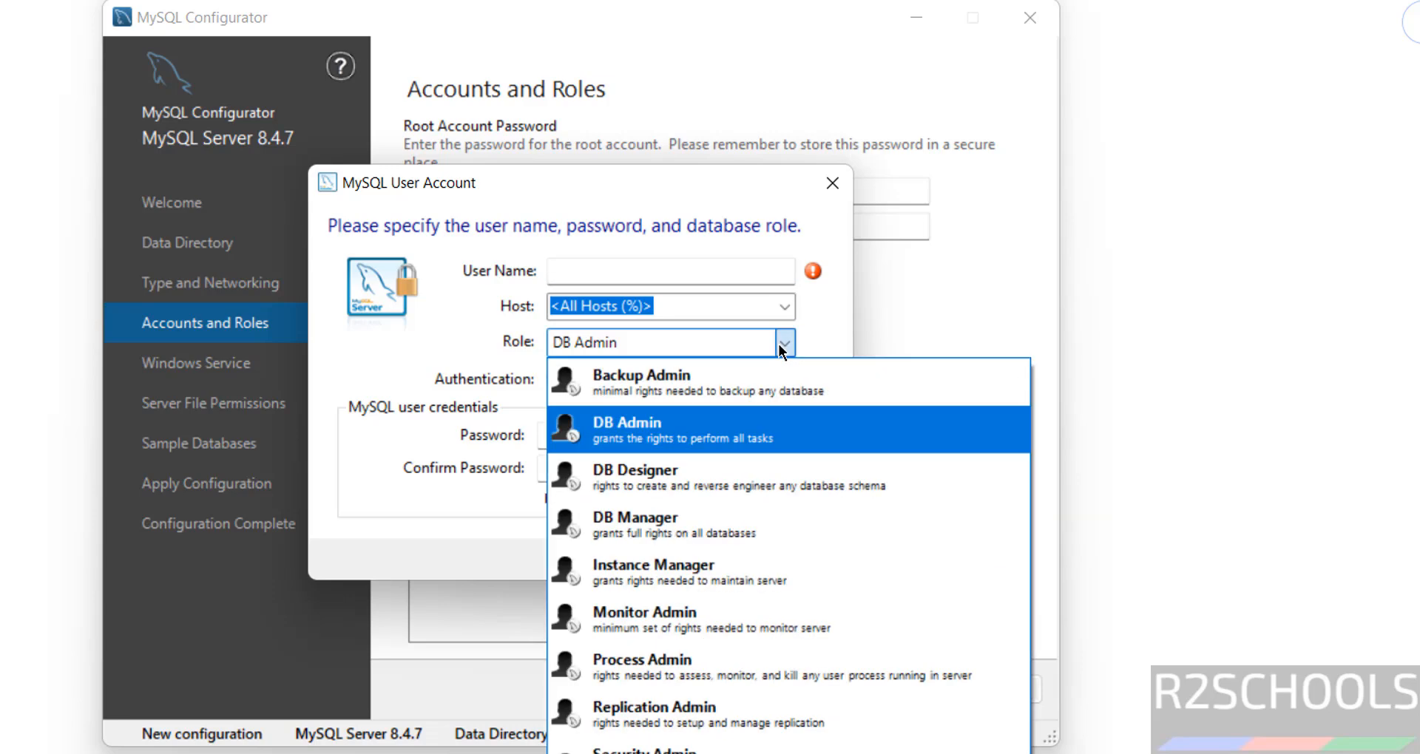
click(660, 423)
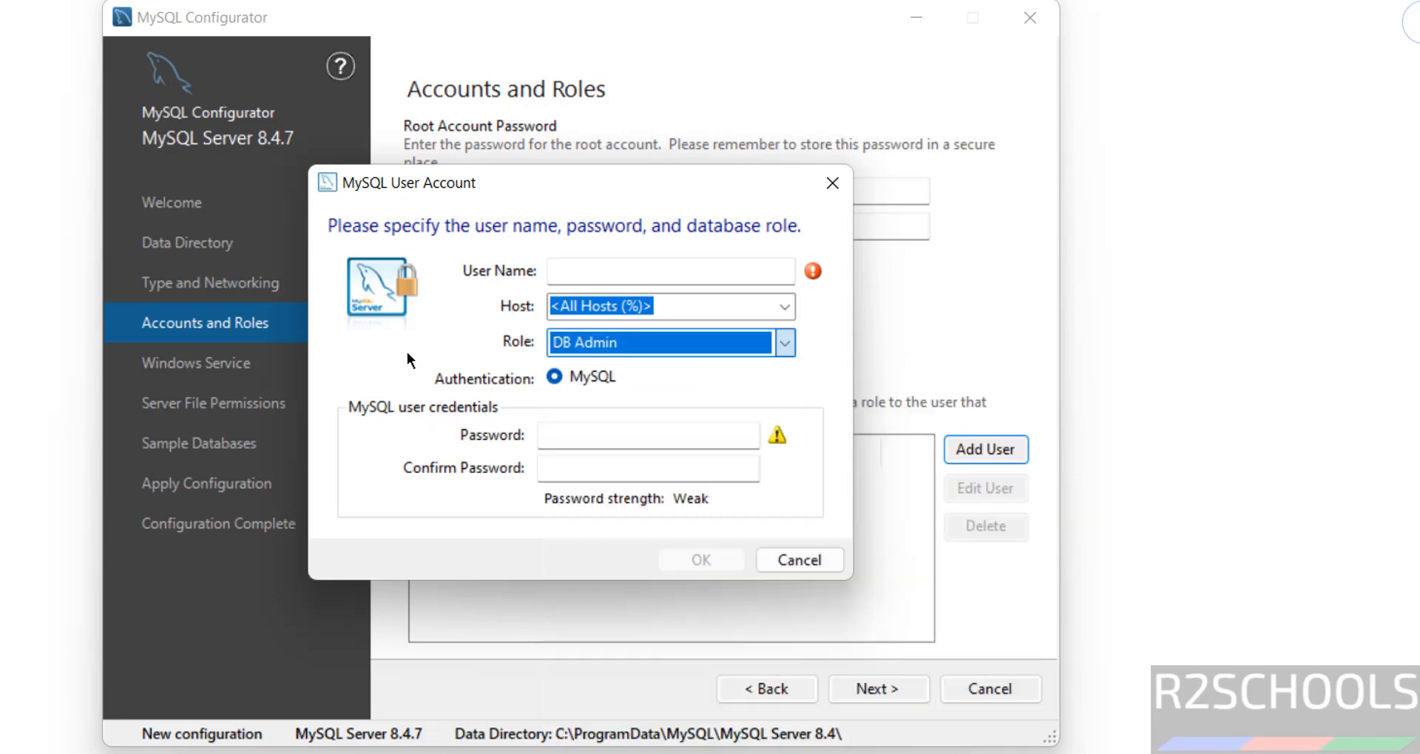
click(570, 379)
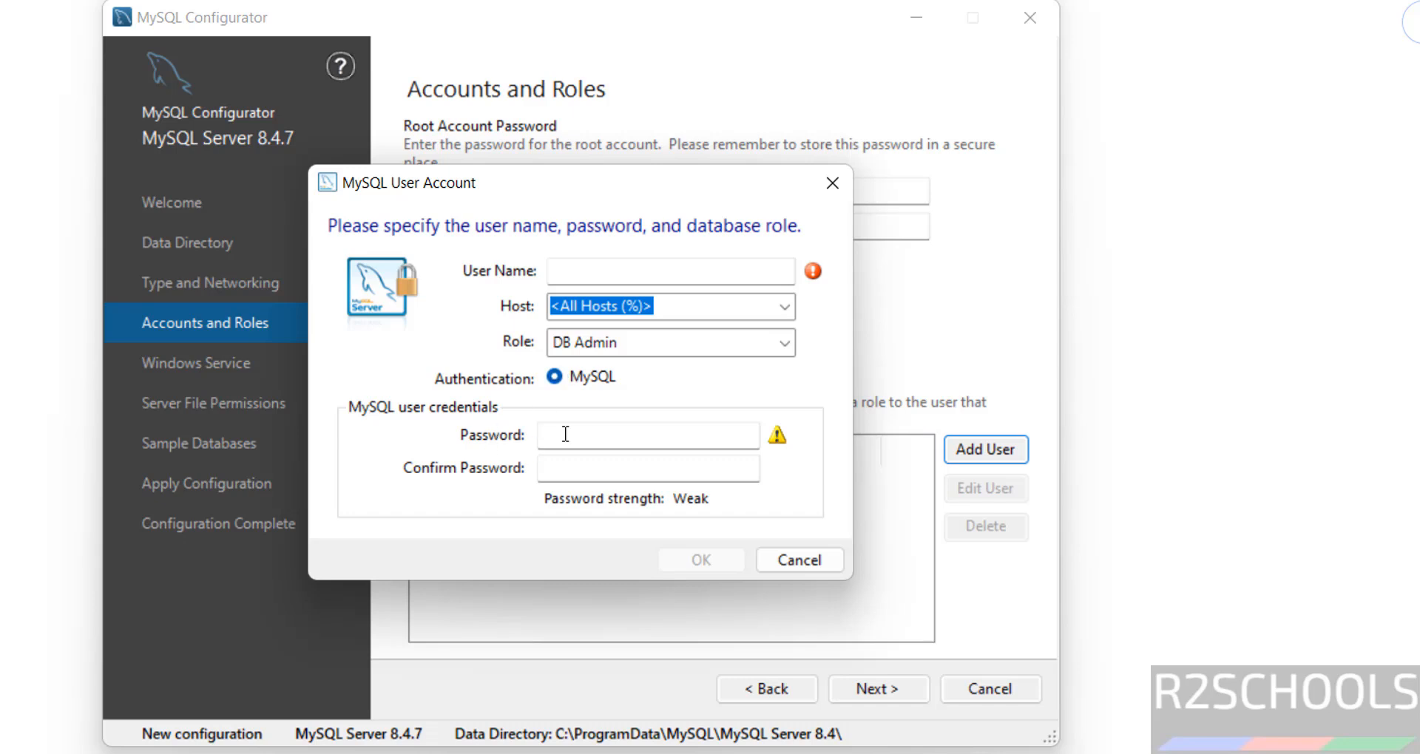
click(822, 560)
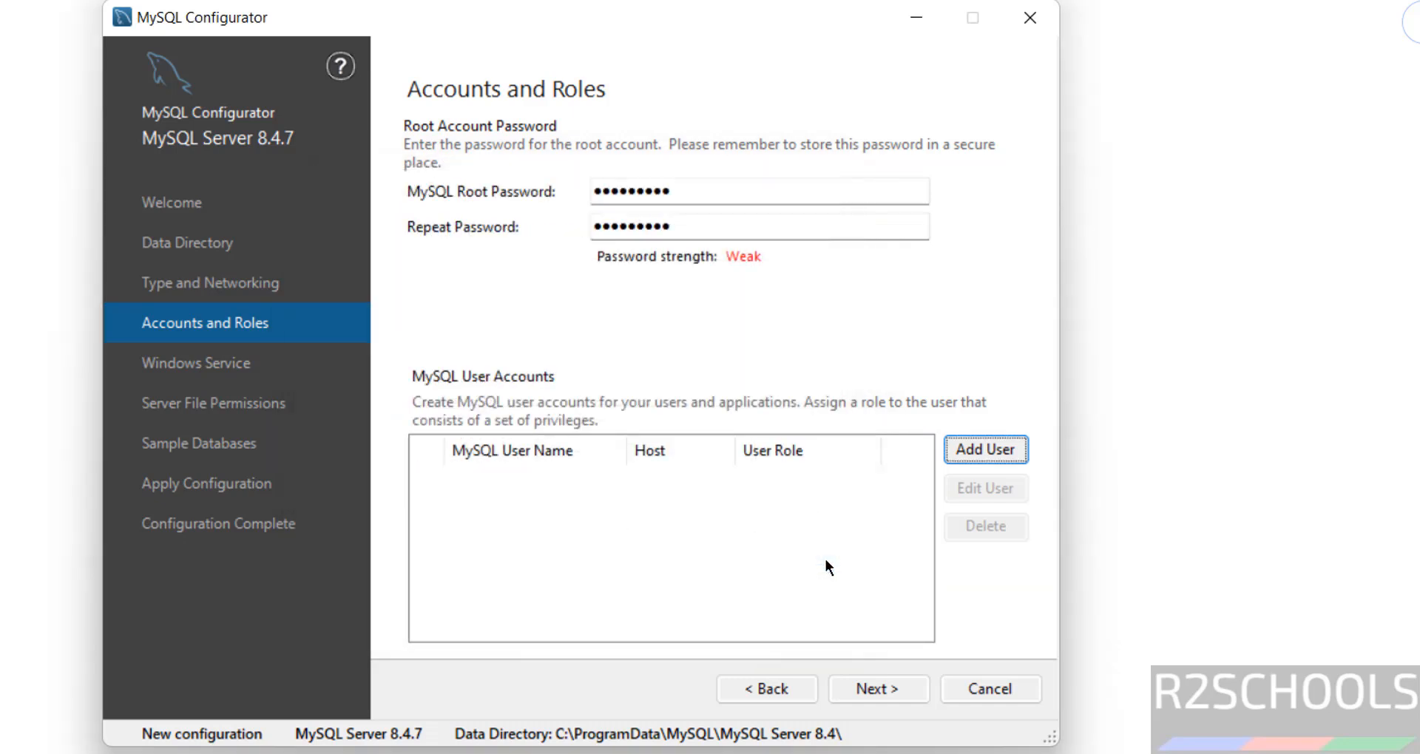
Rename the Windows service to MySQL847 and run it under the Standard System Account
click(884, 689)
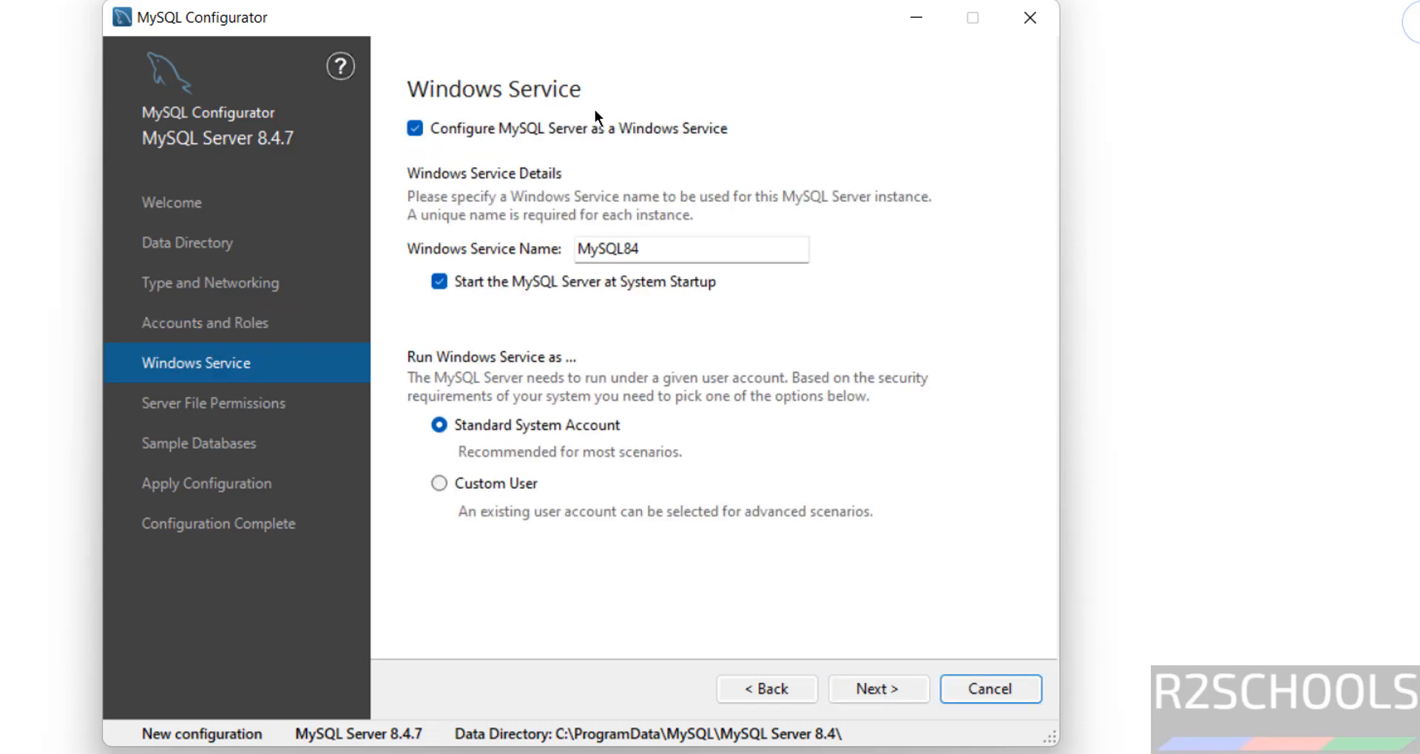
double_click(653, 253)
click(689, 259)
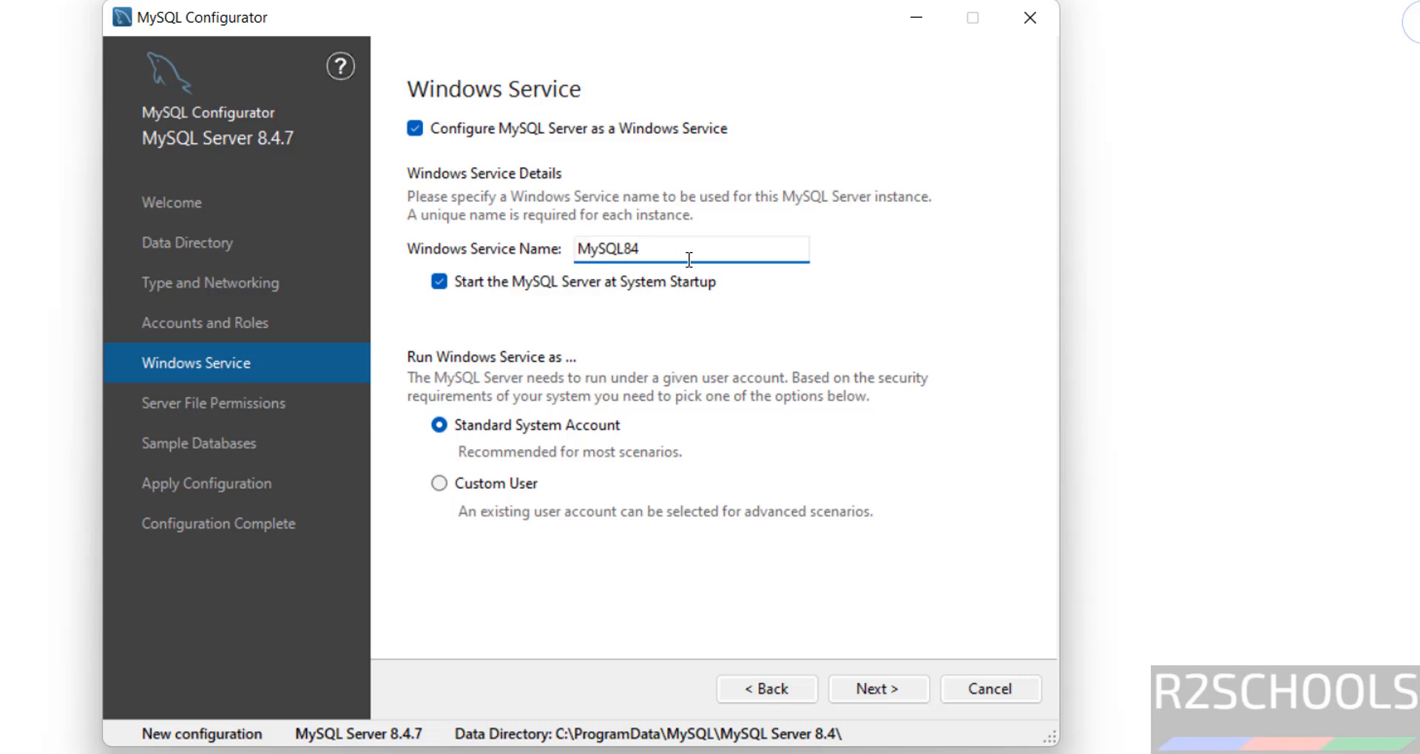
text(7)
click(436, 283)
click(497, 482)
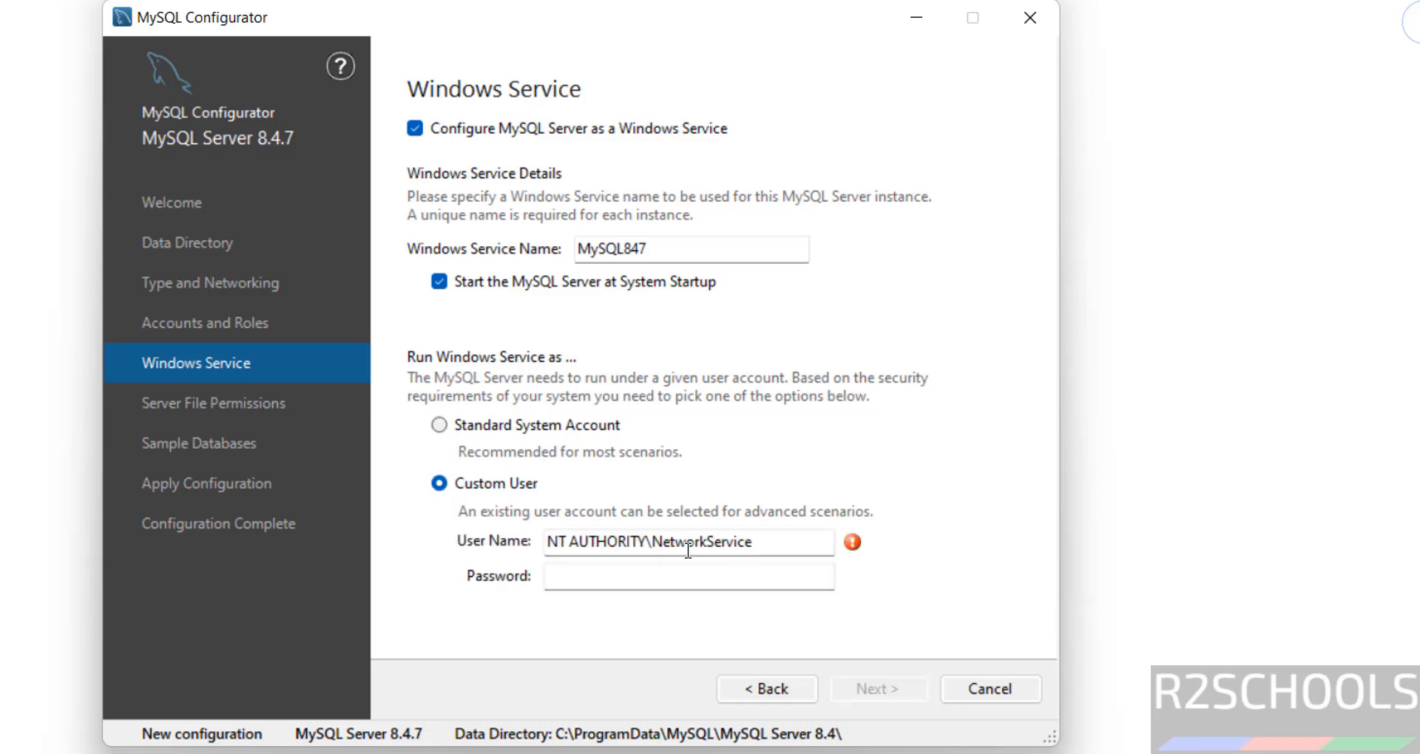
click(541, 433)
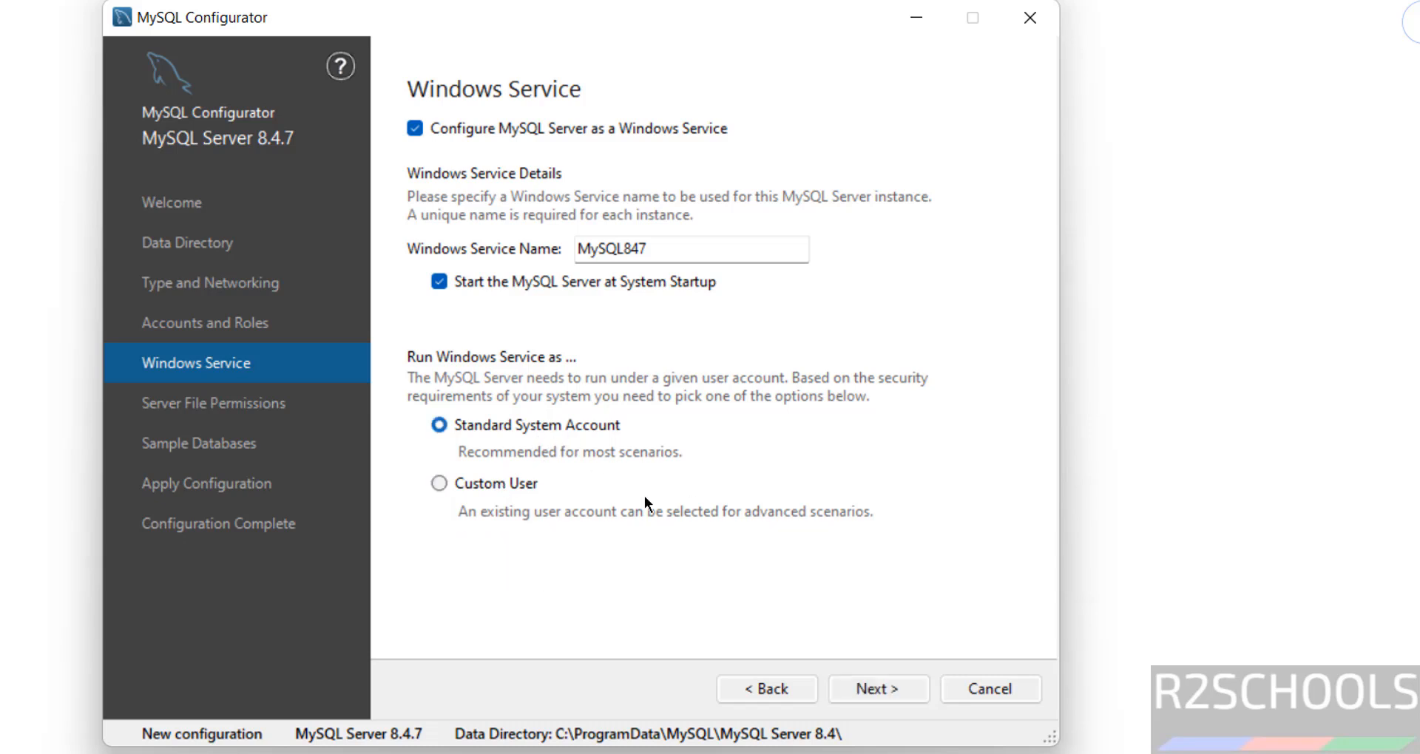
click(876, 690)
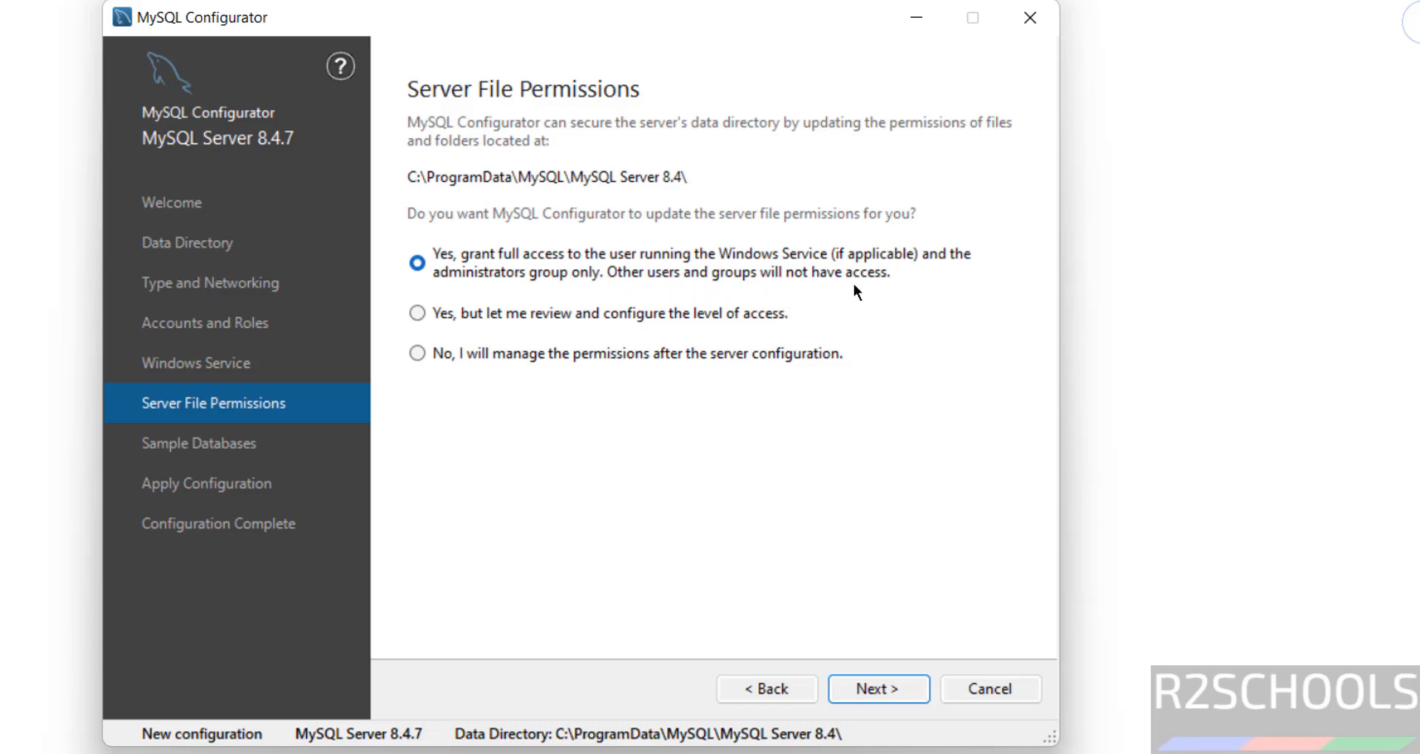
Keep full file access for the service user and administrators only
click(646, 320)
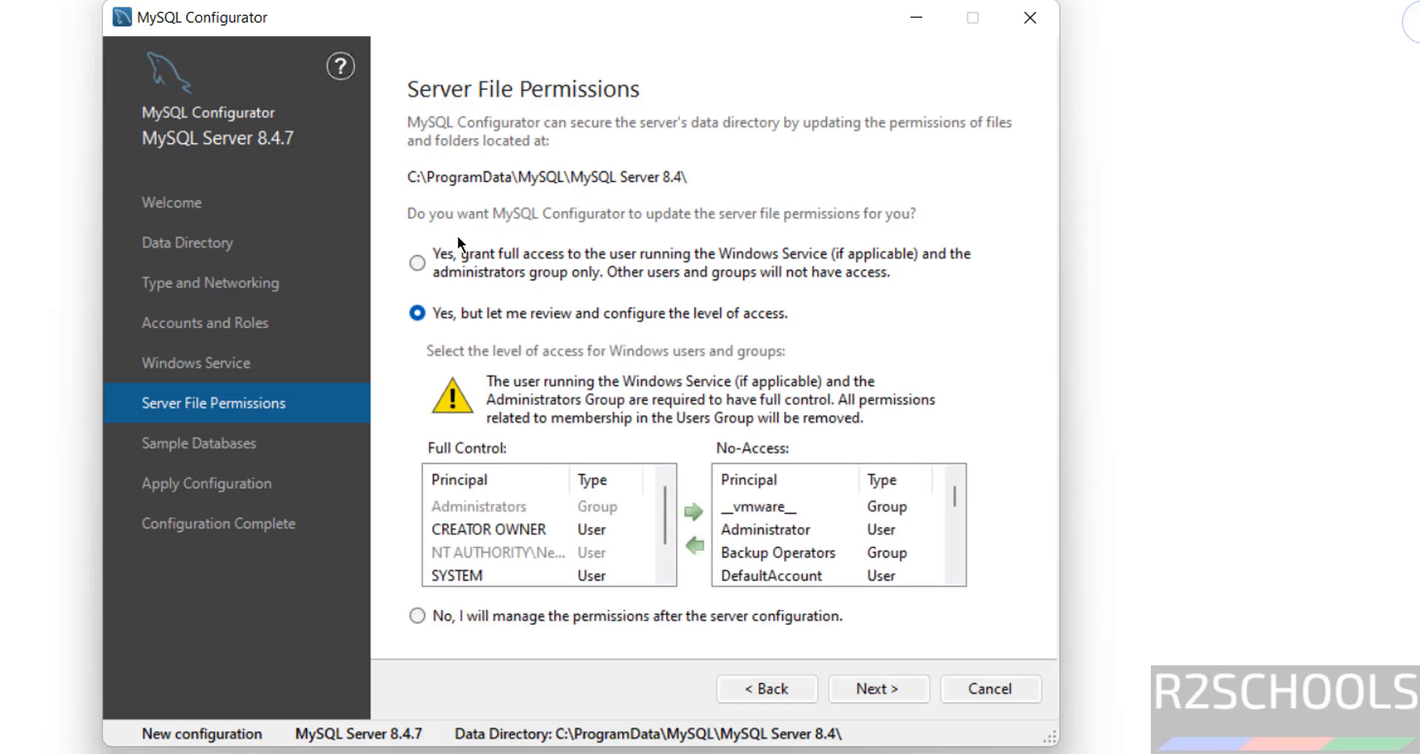
click(451, 254)
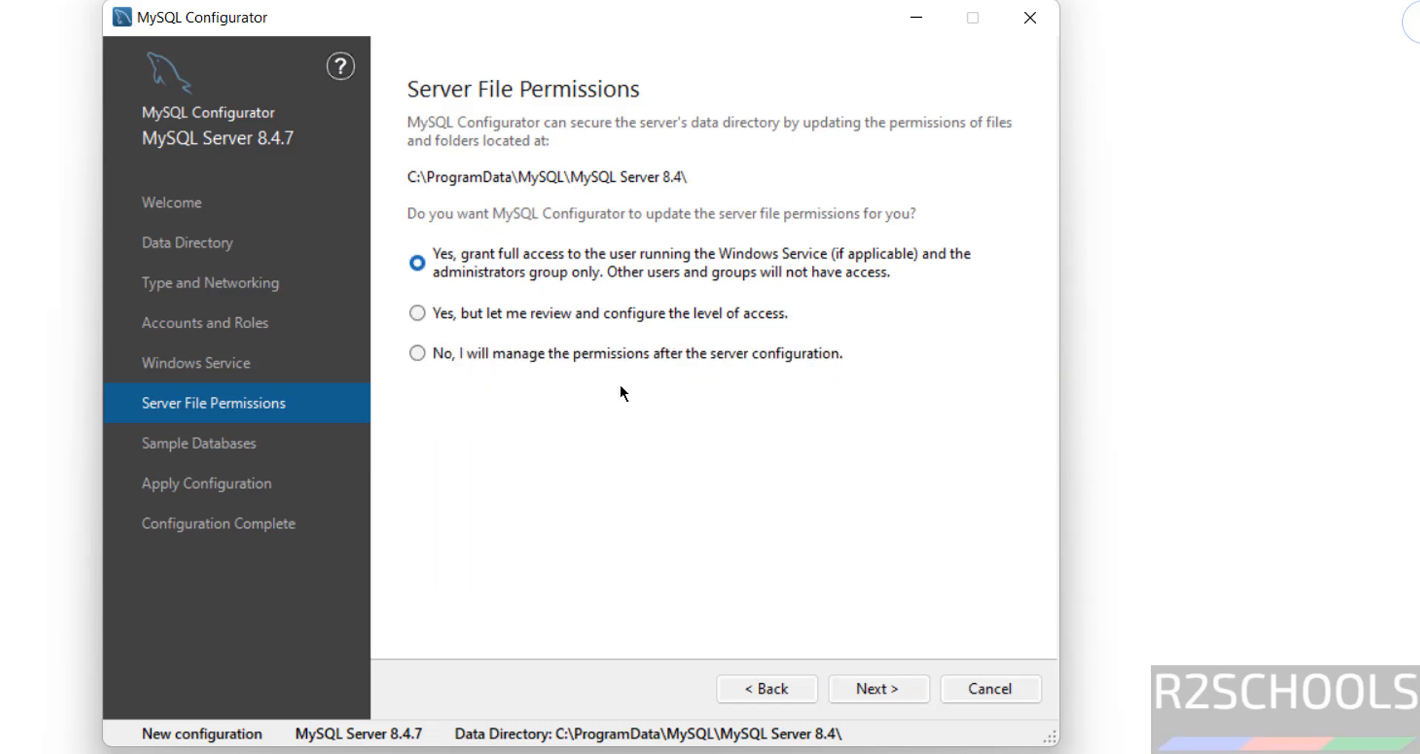
click(860, 694)
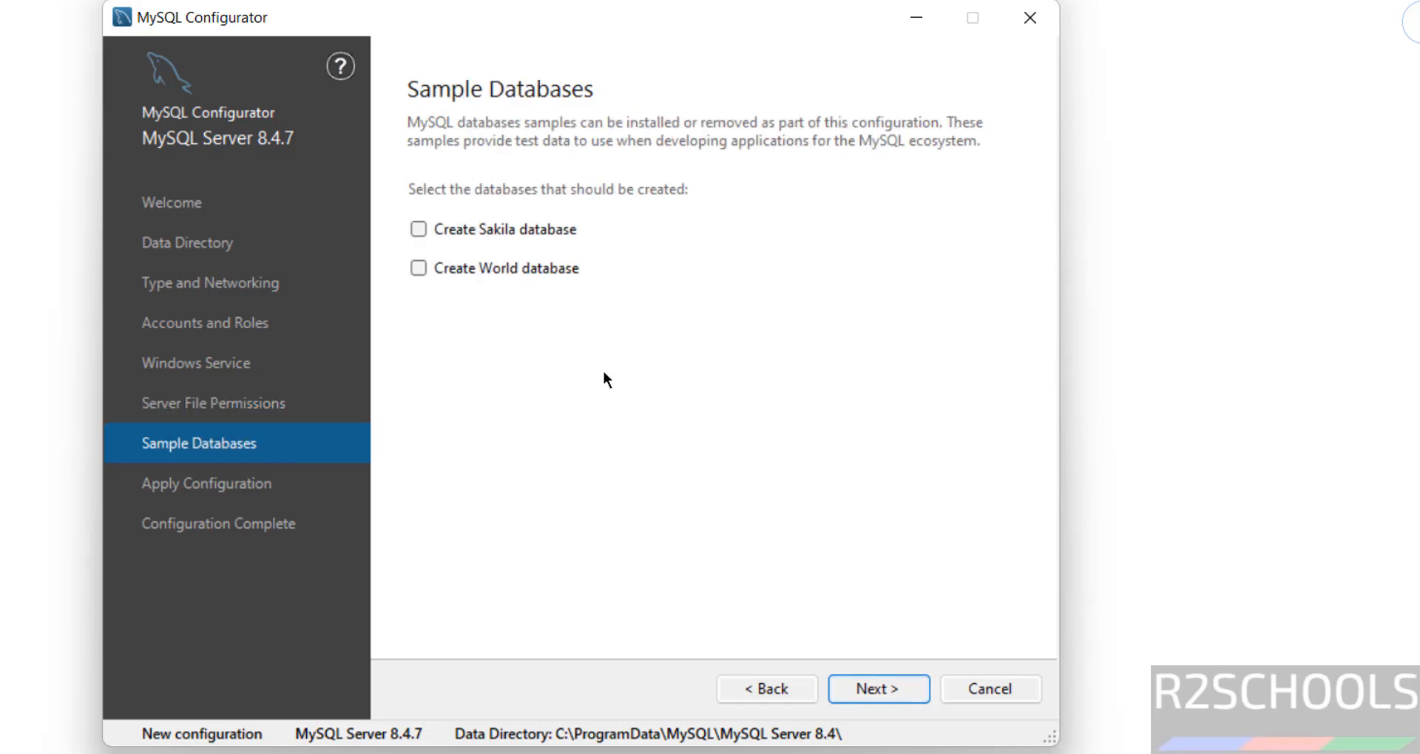
Select both the Sakila and World sample databases and continue to Apply Configuration
click(503, 235)
click(488, 270)
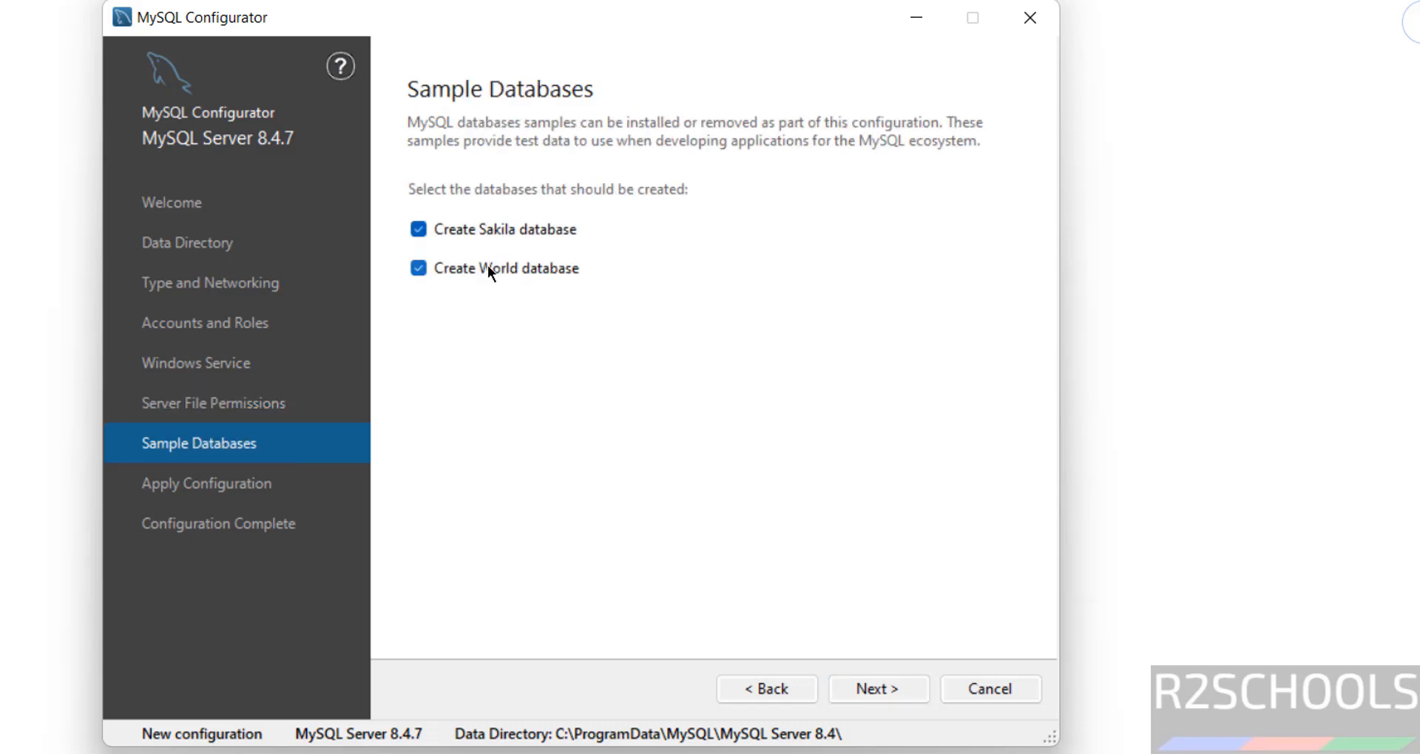
click(489, 226)
click(473, 265)
click(472, 264)
click(496, 229)
click(894, 686)
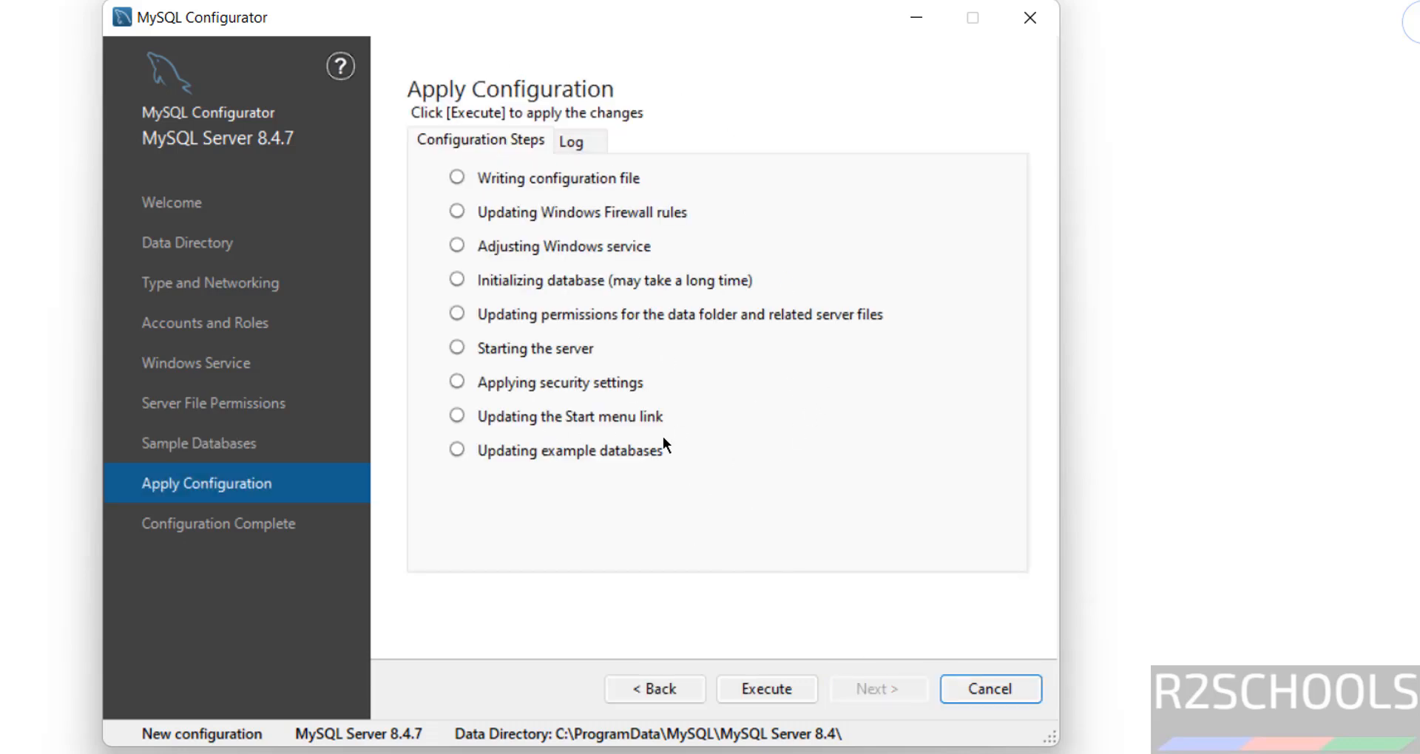
Go back to recheck Sakila and World selections and file permissions, then return forward
click(644, 688)
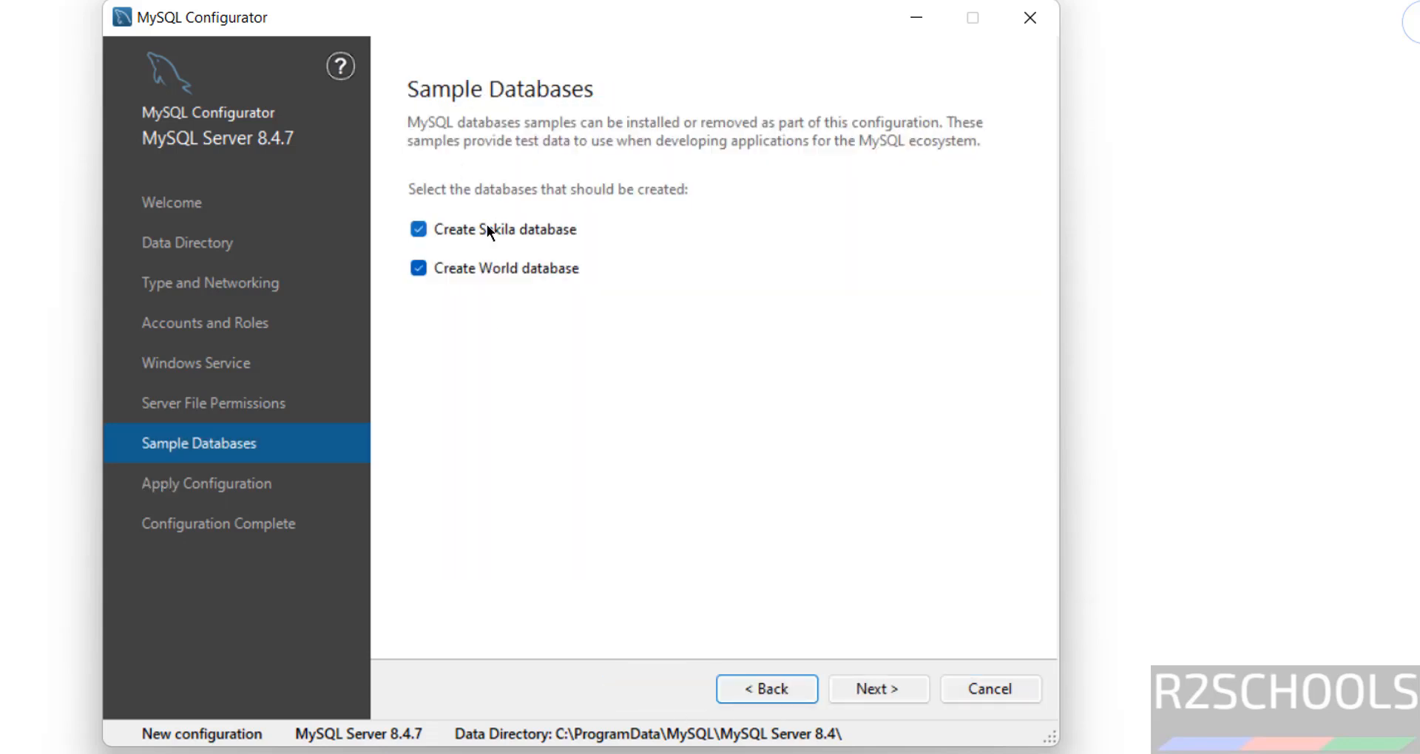
click(487, 225)
click(481, 260)
click(481, 260)
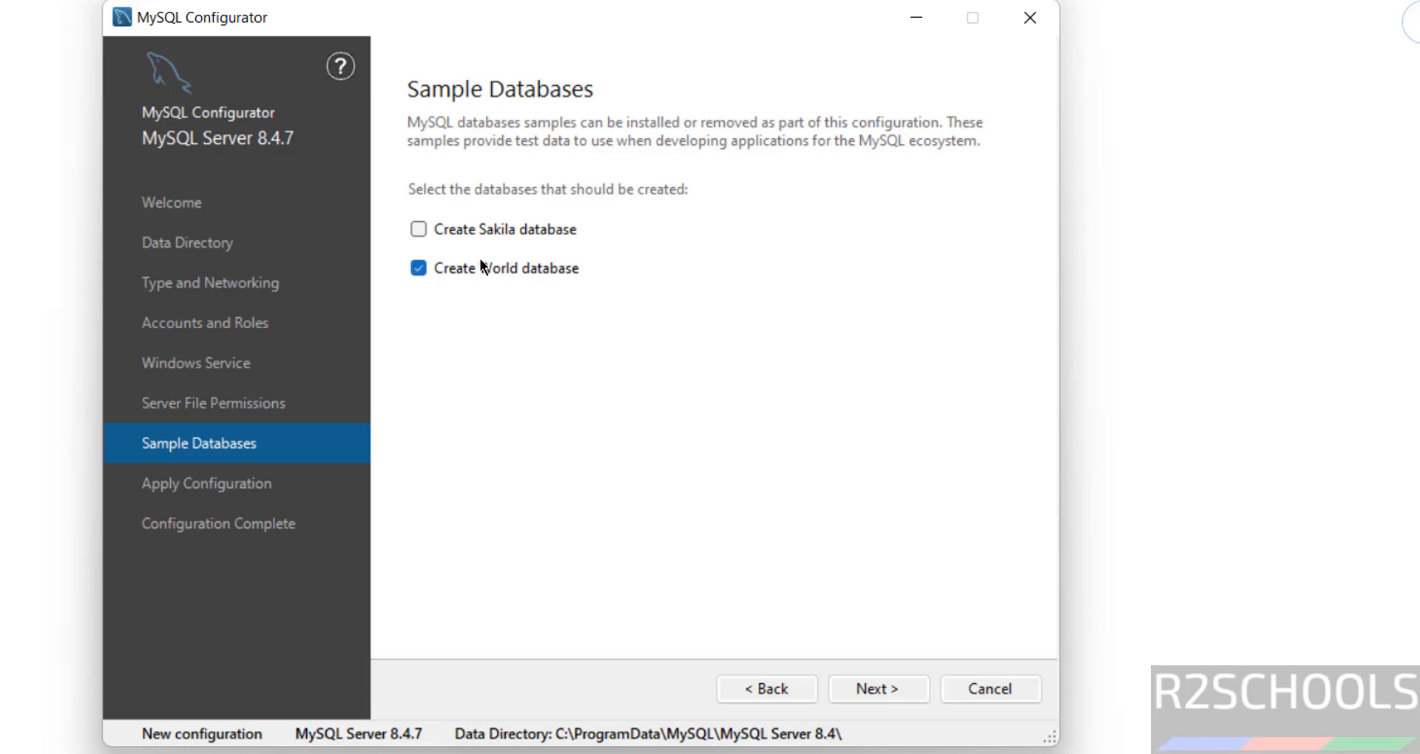
click(508, 227)
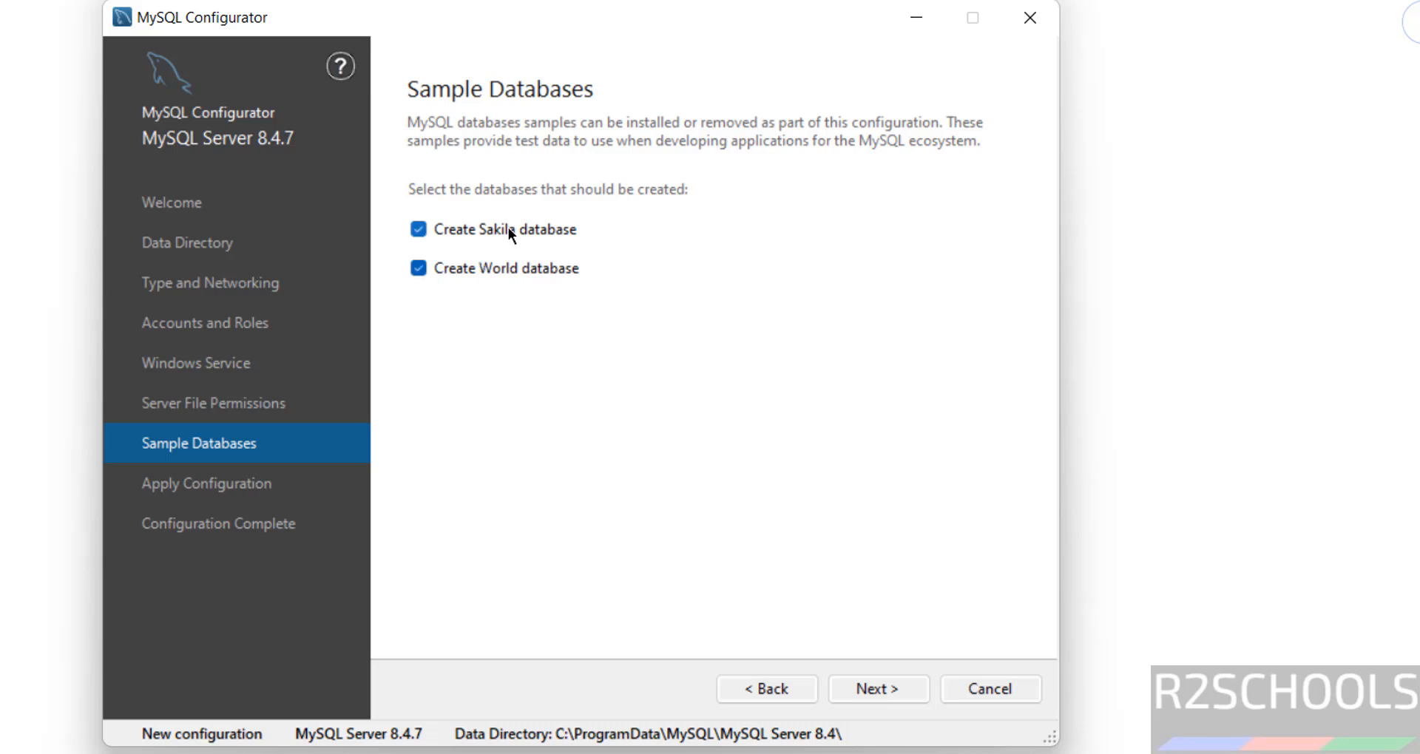
click(765, 690)
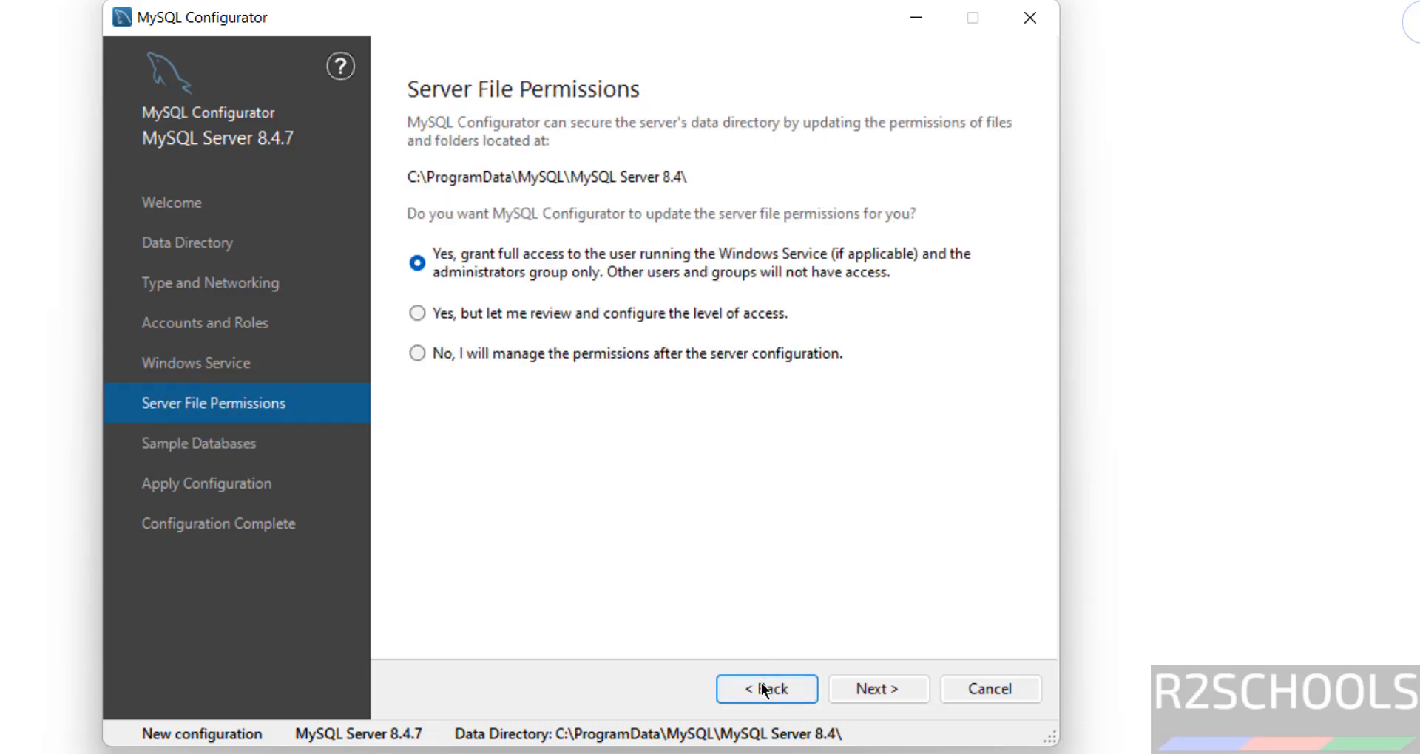
click(872, 686)
Execute the MySQL Server 8.4.7 configuration steps and reach the Configuration Complete page
click(873, 686)
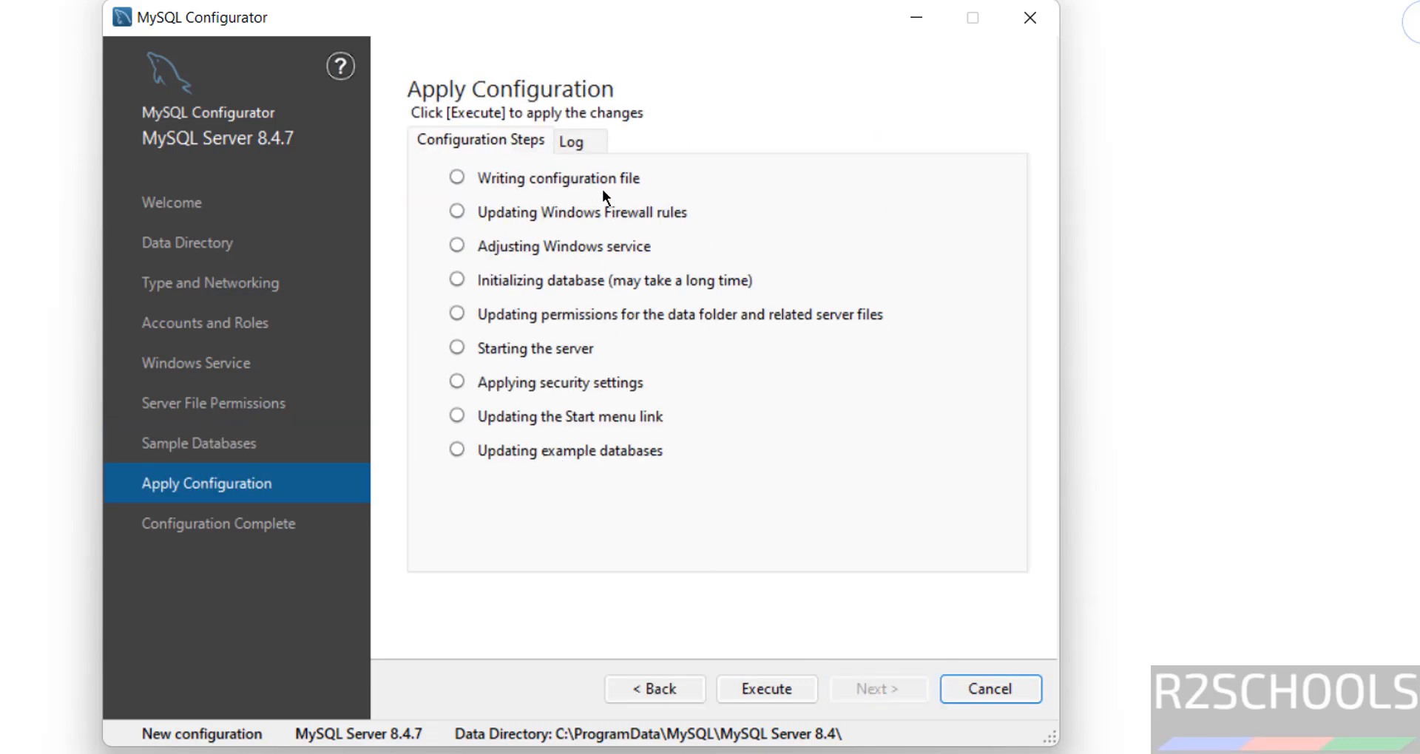
click(779, 694)
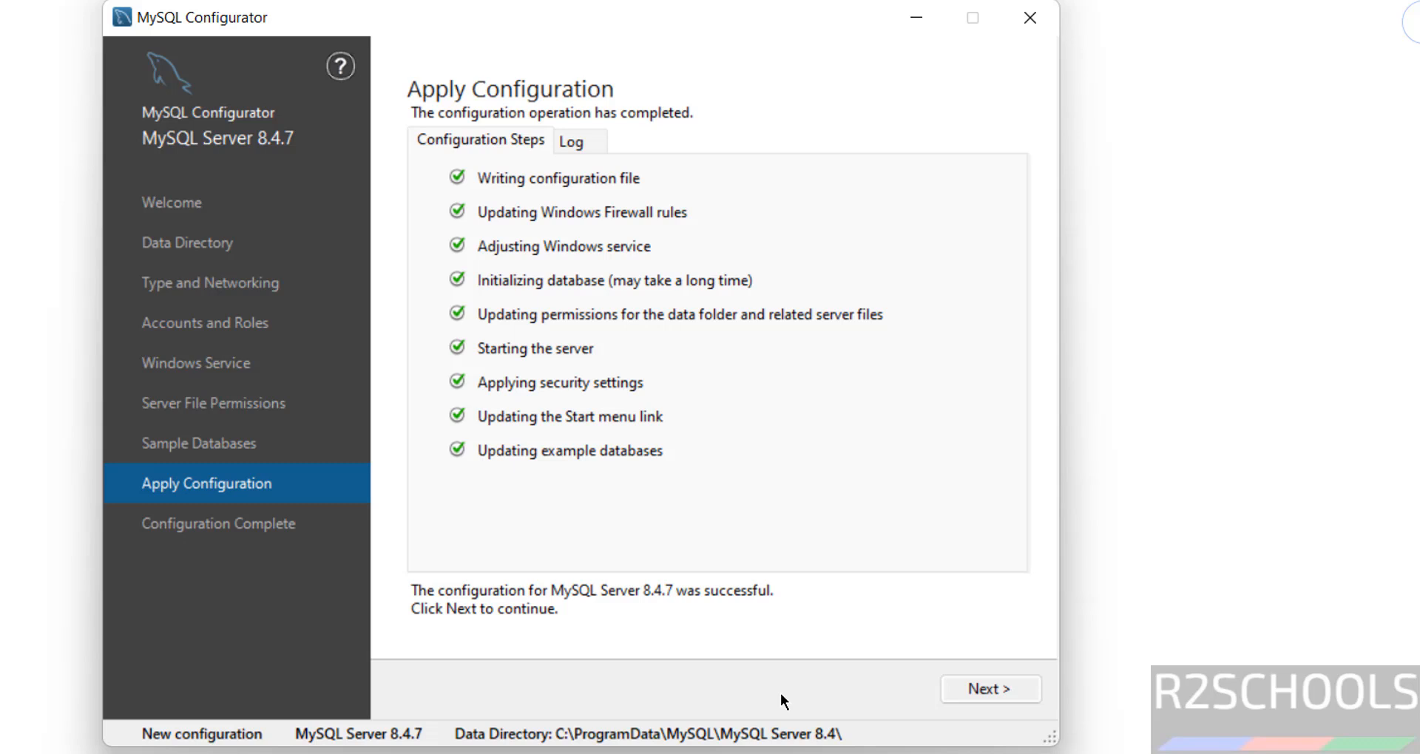
click(989, 689)
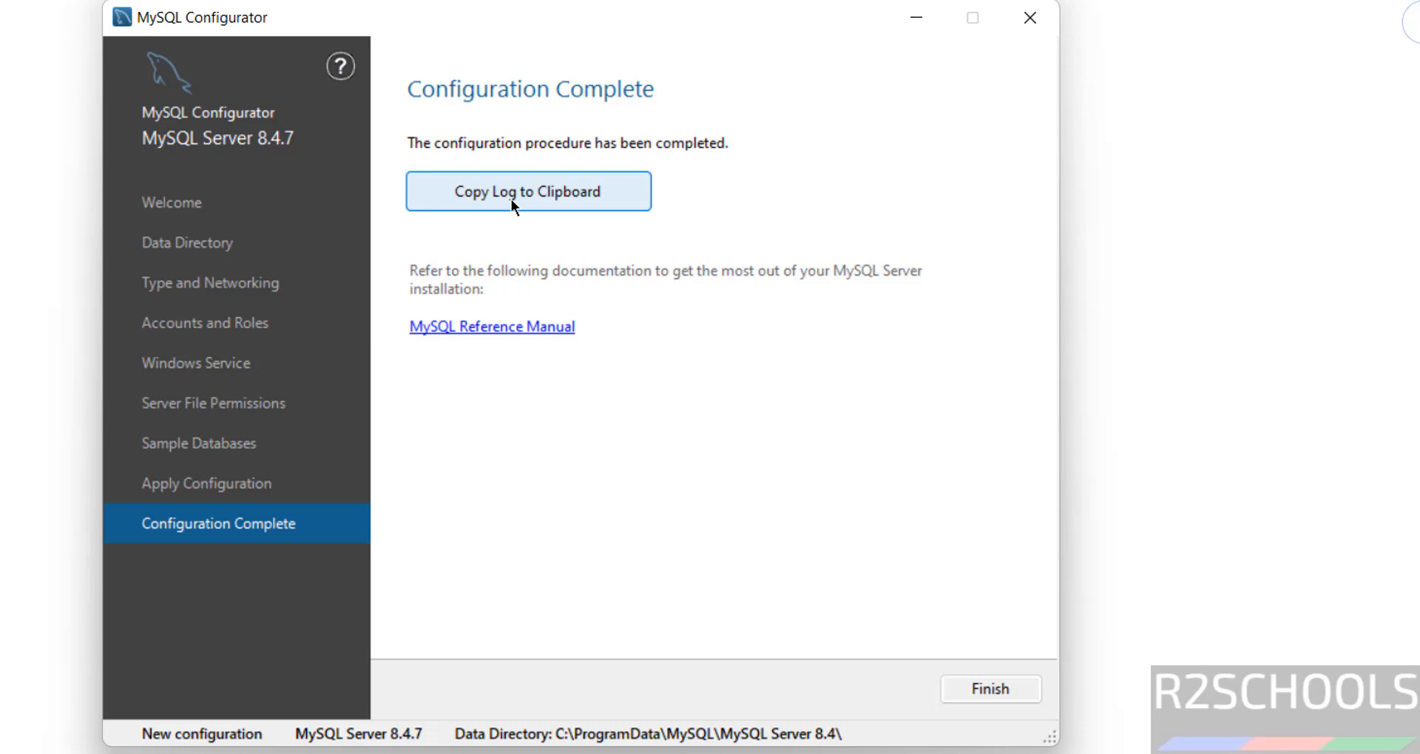
Finish the configurator and launch MySQL 8.4 Command Line Client from the Start menu's MySQL folder
click(991, 689)
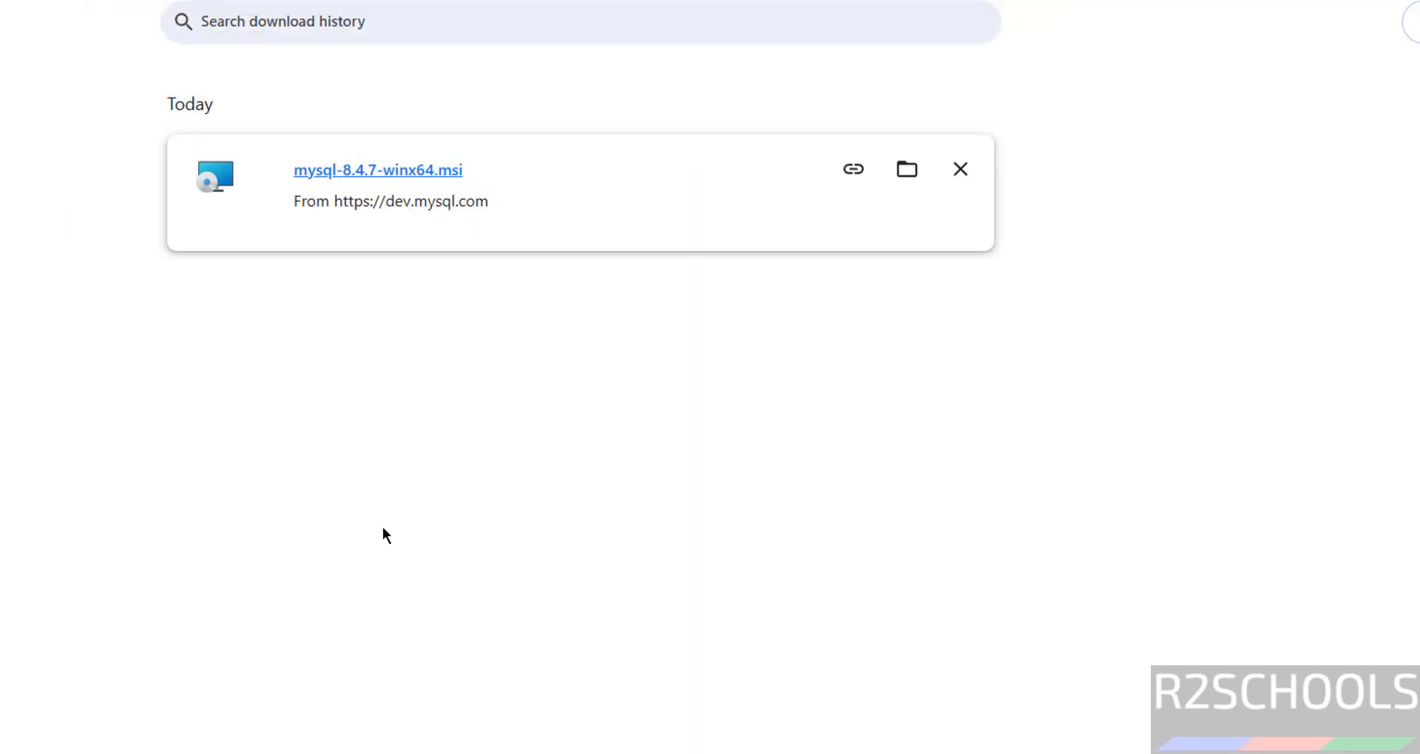
key(super)
click(835, 117)
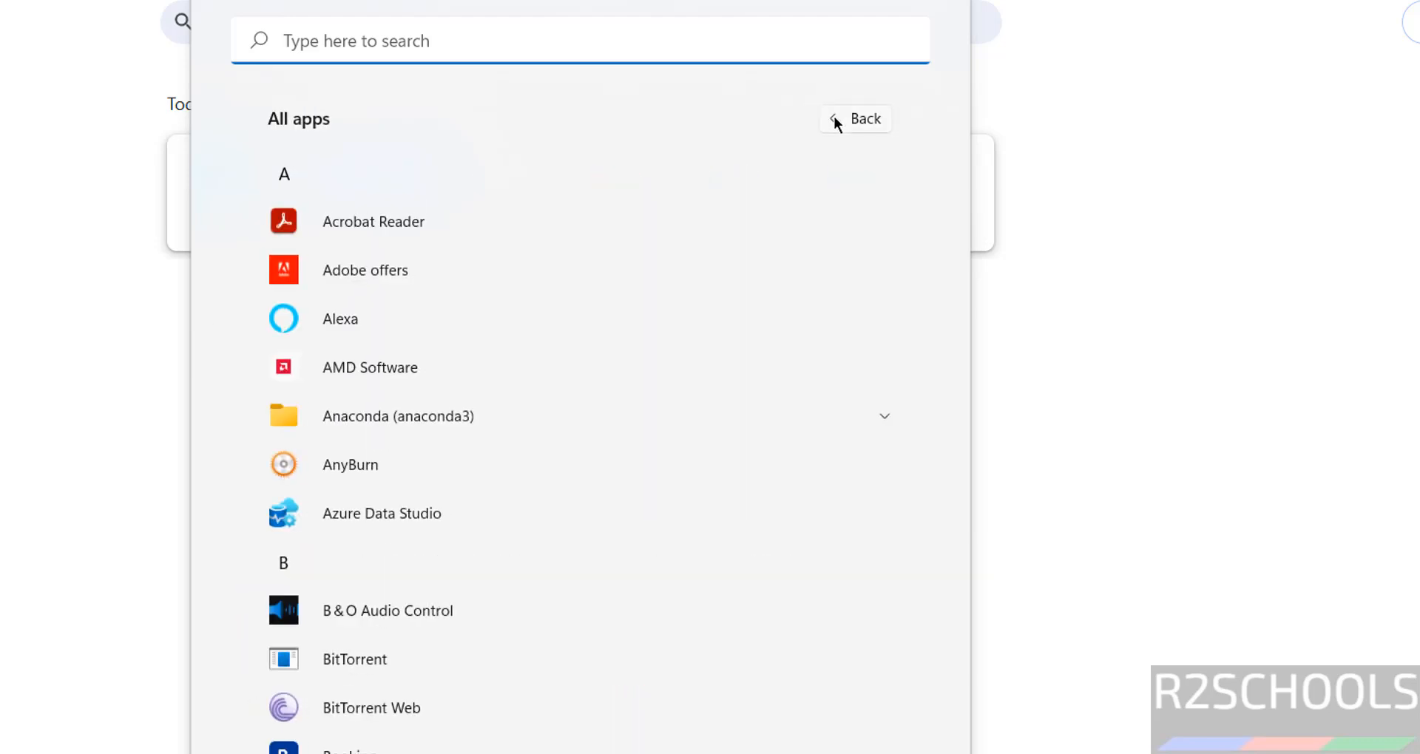
click(963, 256)
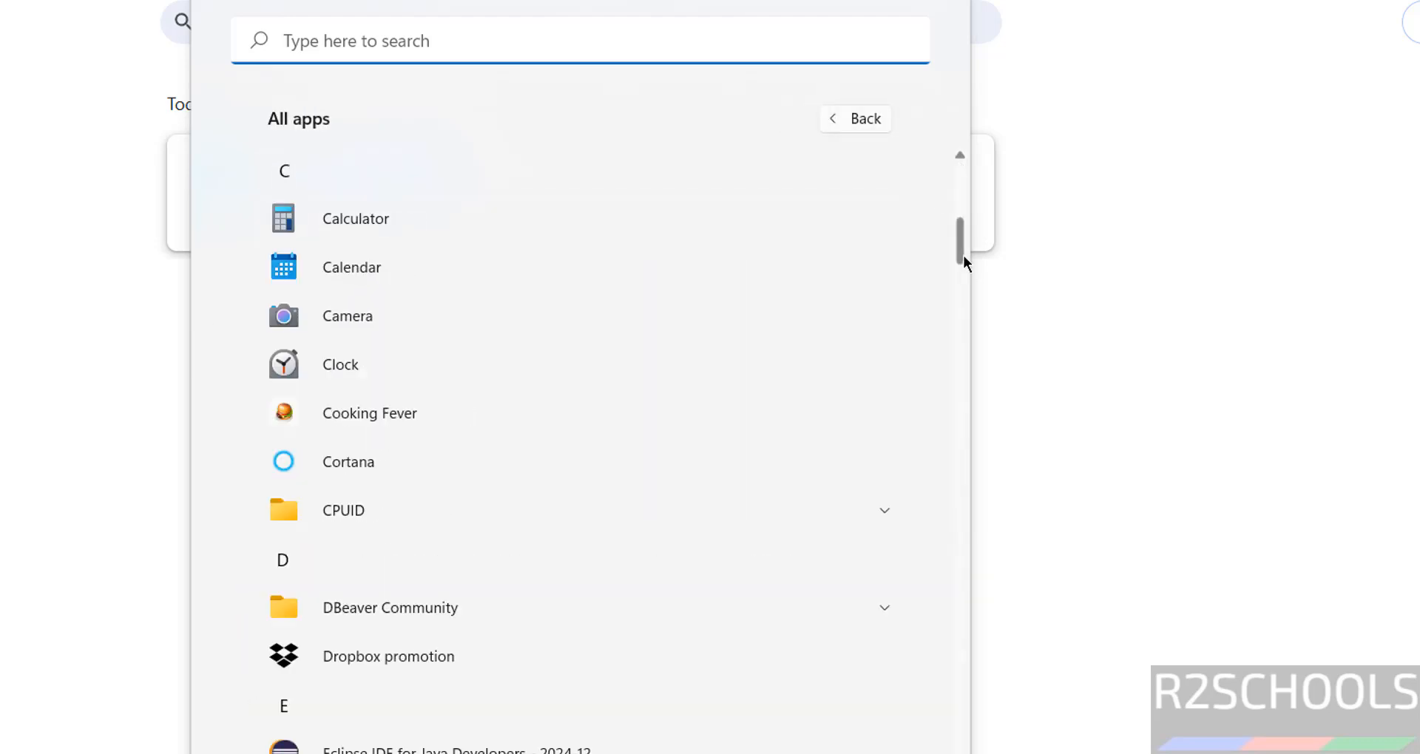
drag(963, 254, 960, 493)
click(439, 326)
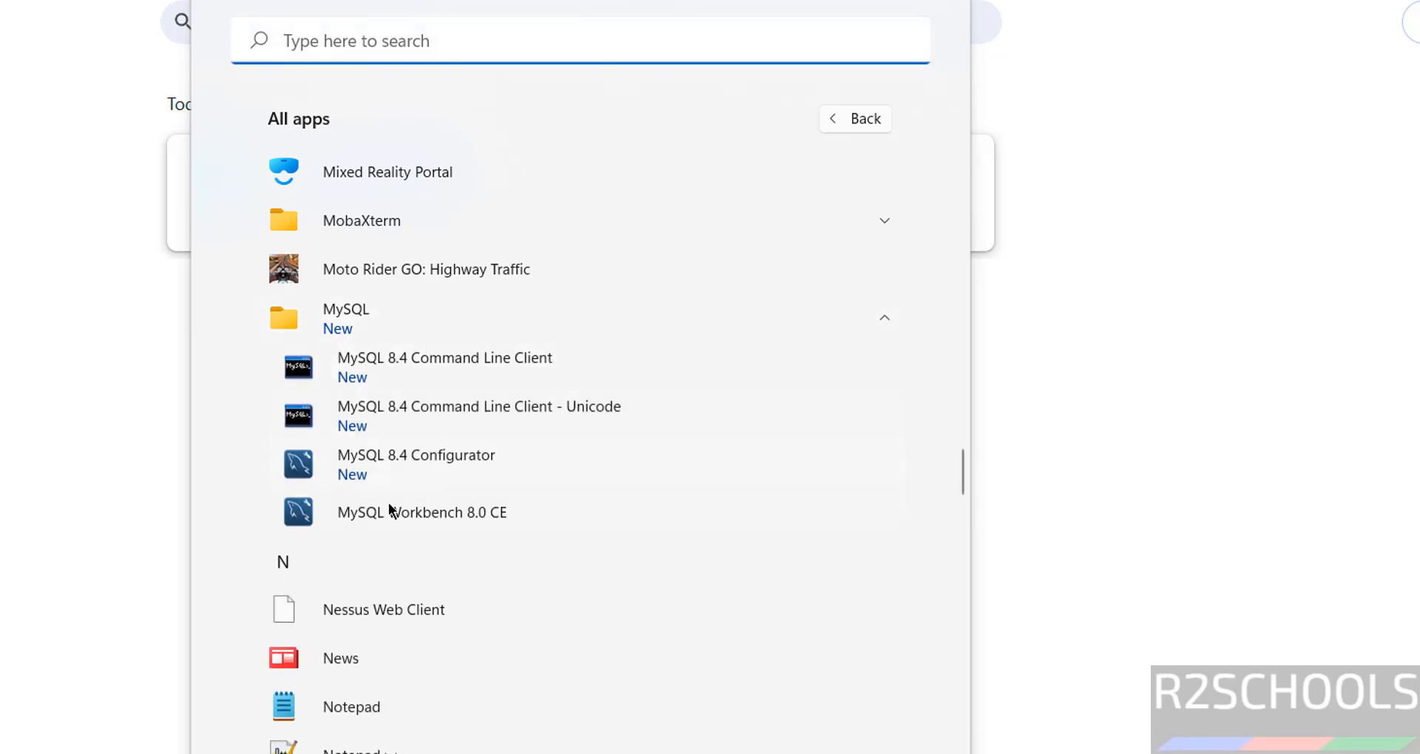
click(456, 372)
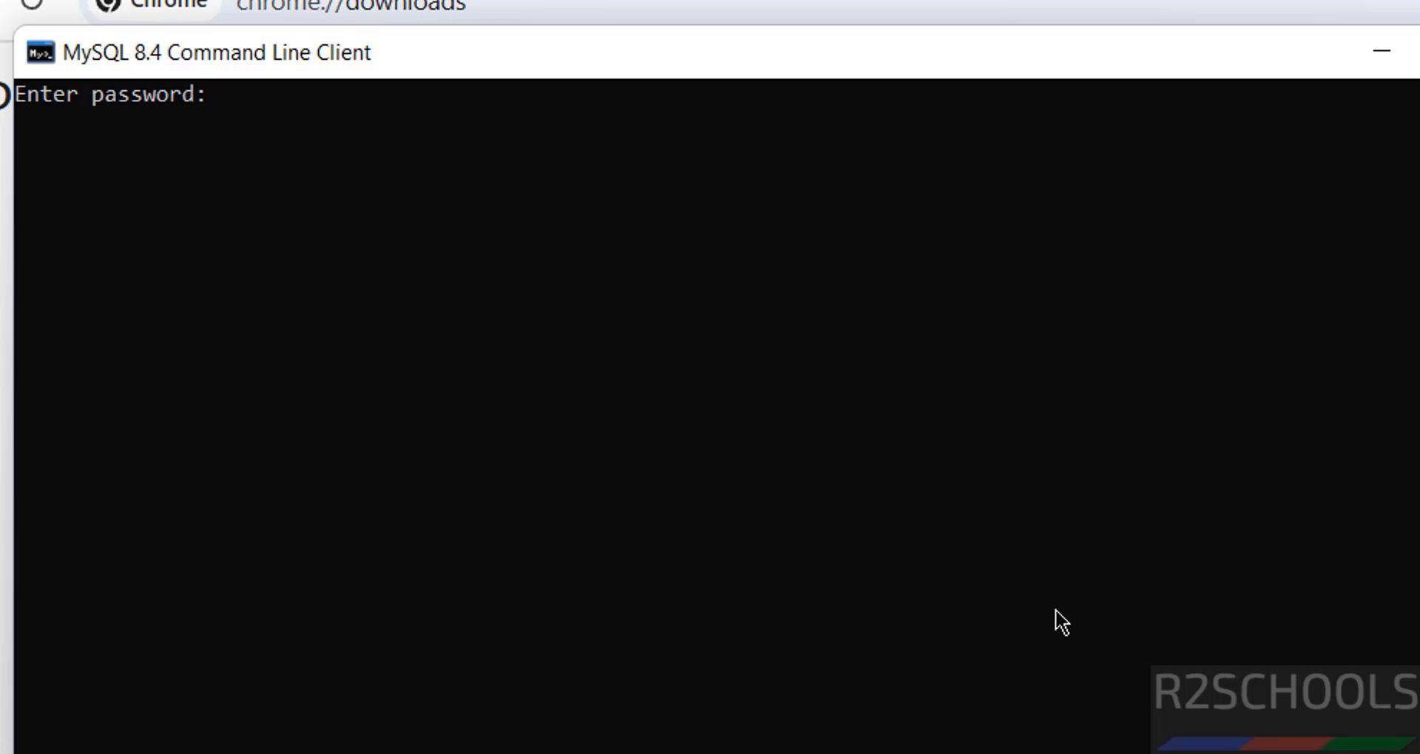
Log in with the root password, then run select current_user;, select version(); and show databases;
text(admin@123)
key(Return)
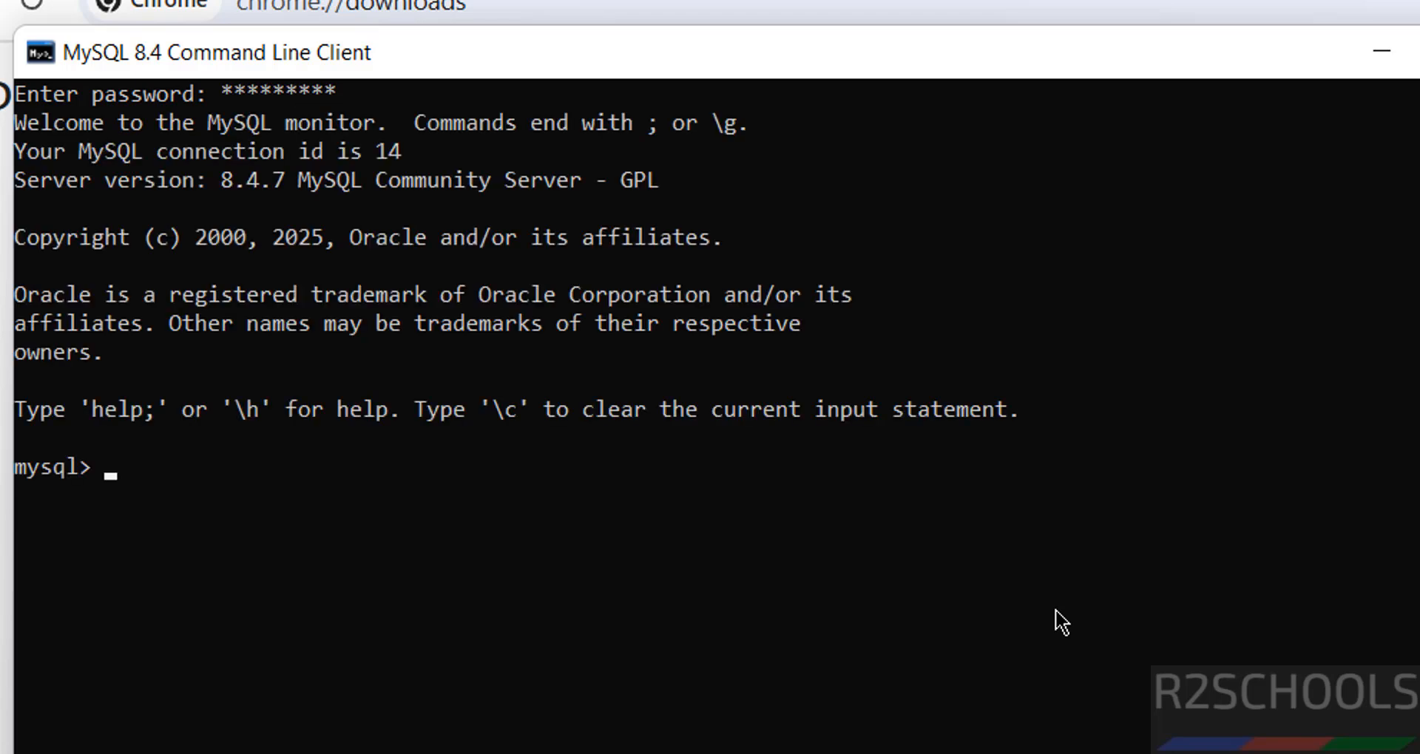
text(select)
text( c)
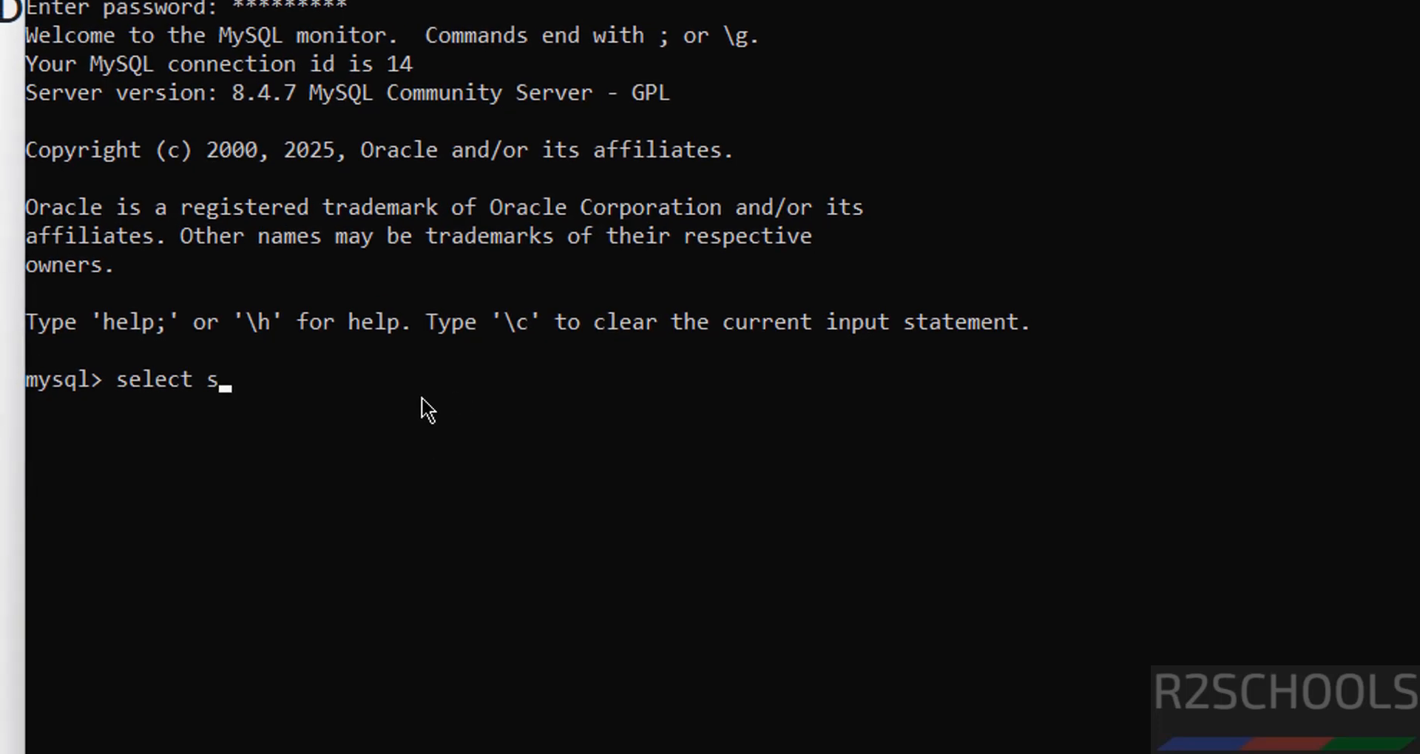
text(urrent_)
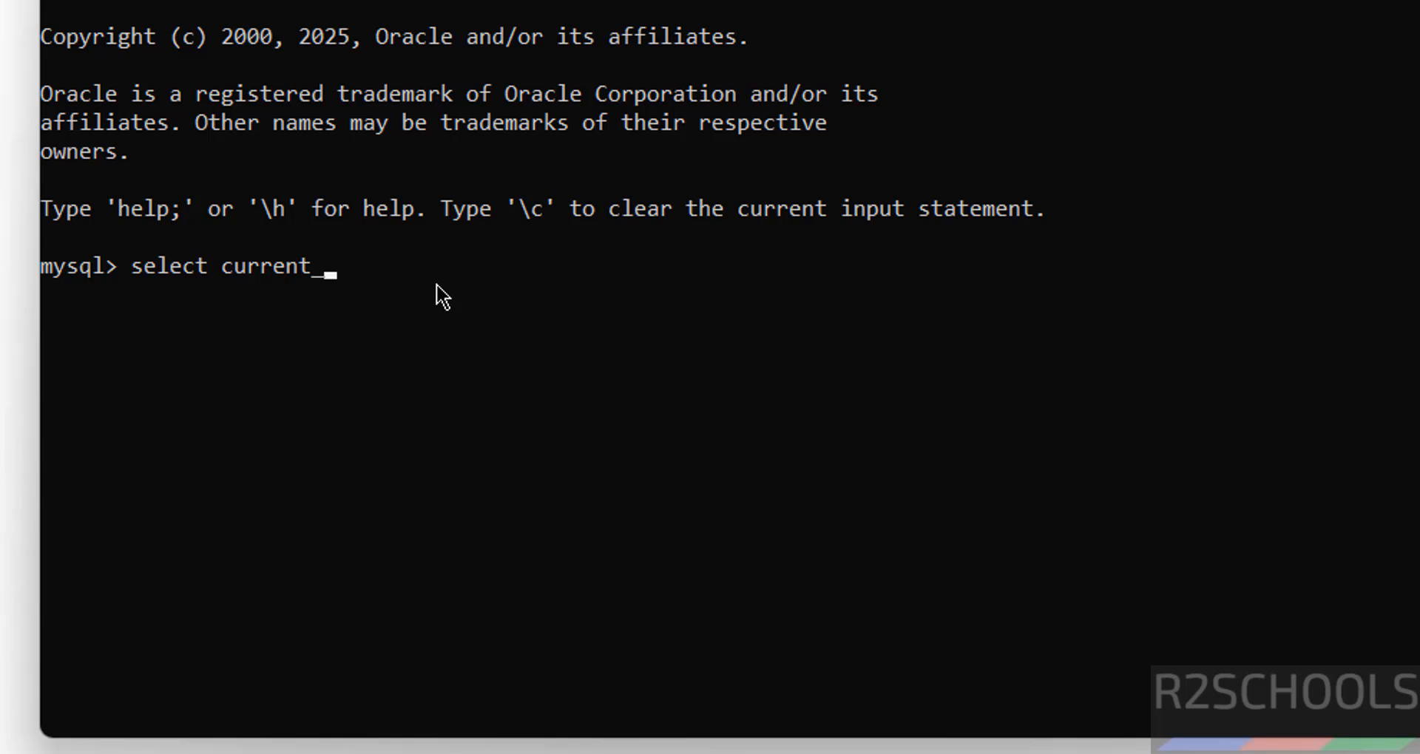
text(user;)
key(Return)
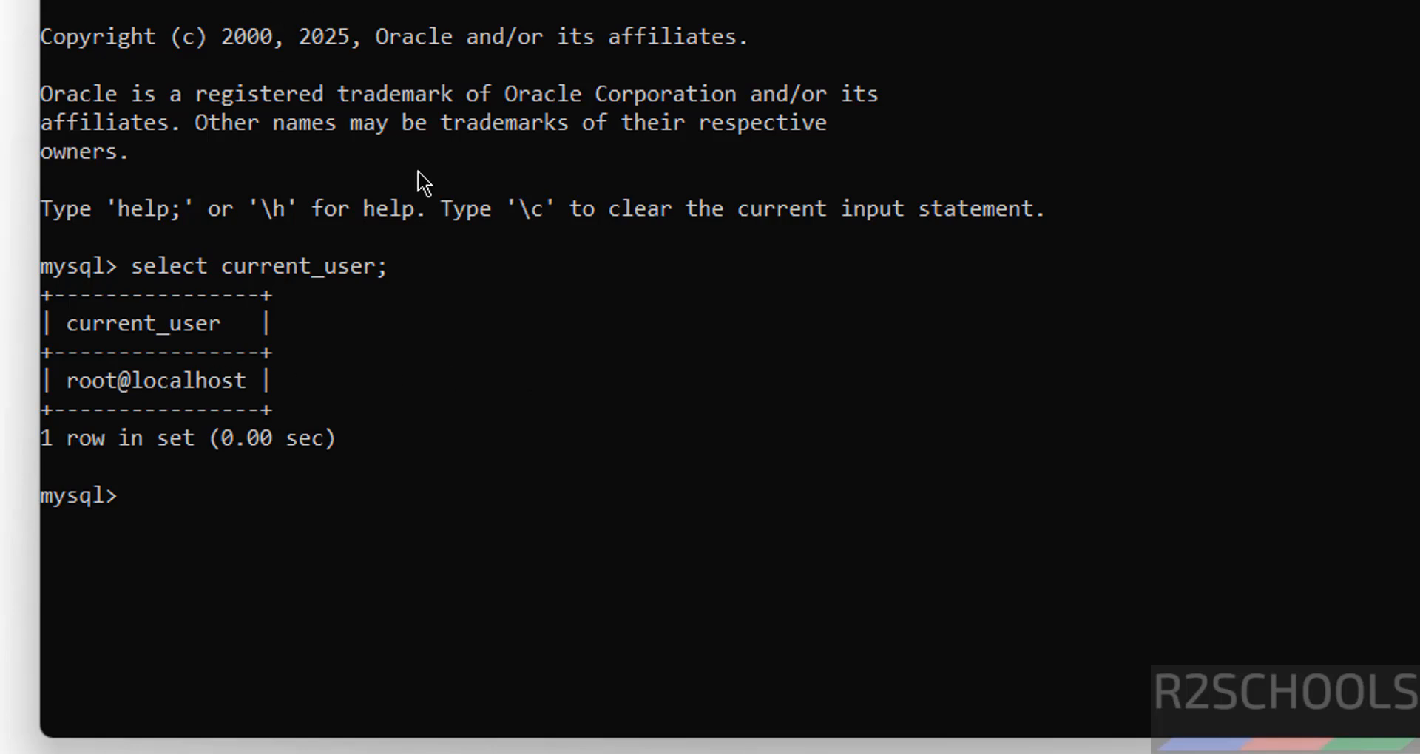
text(select version()
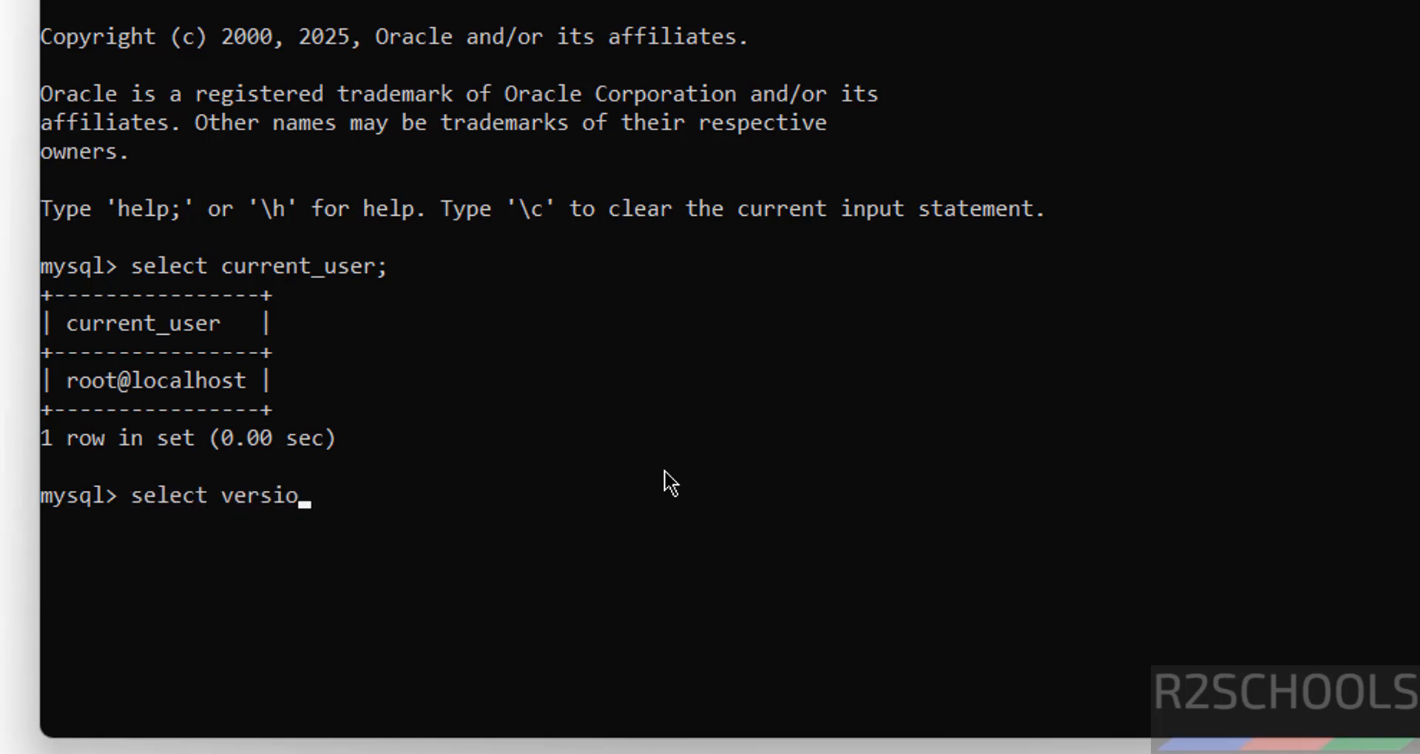
text();)
key(Return)
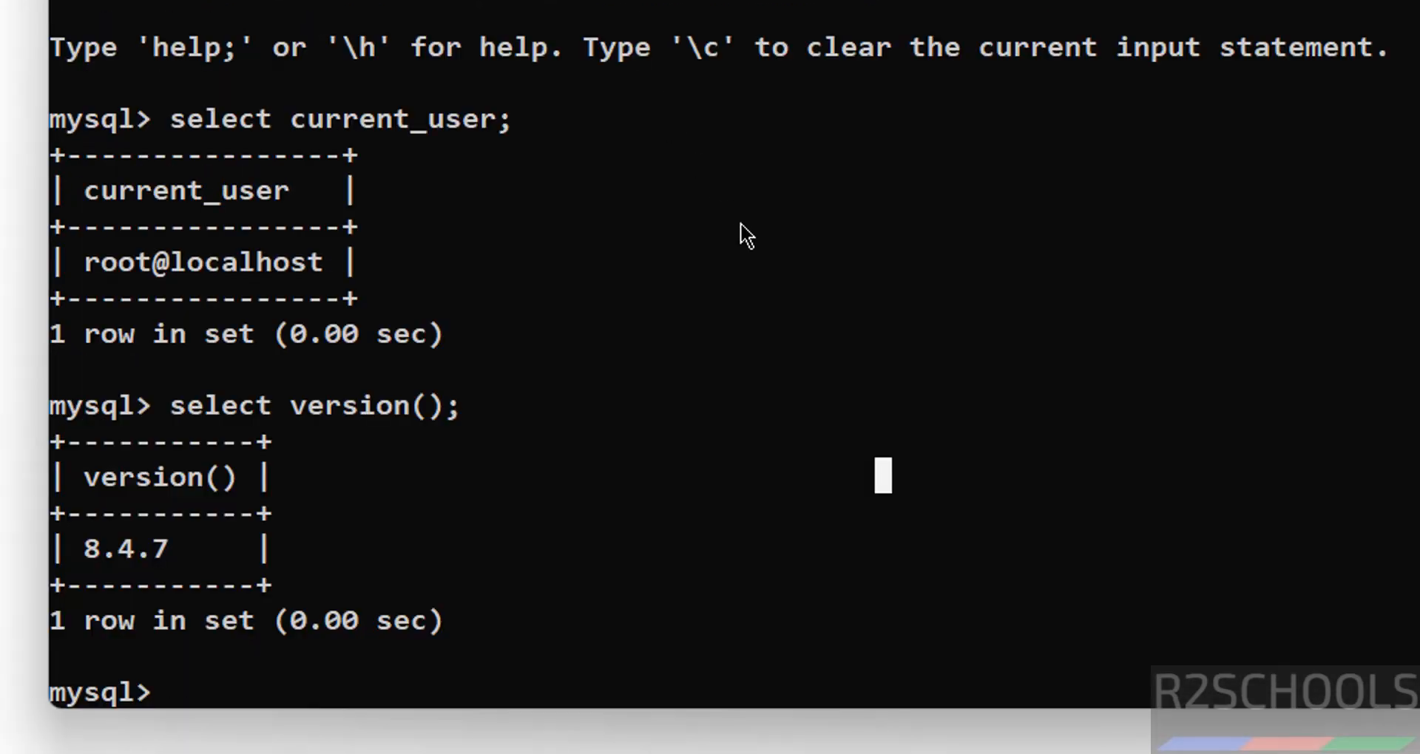
text(show)
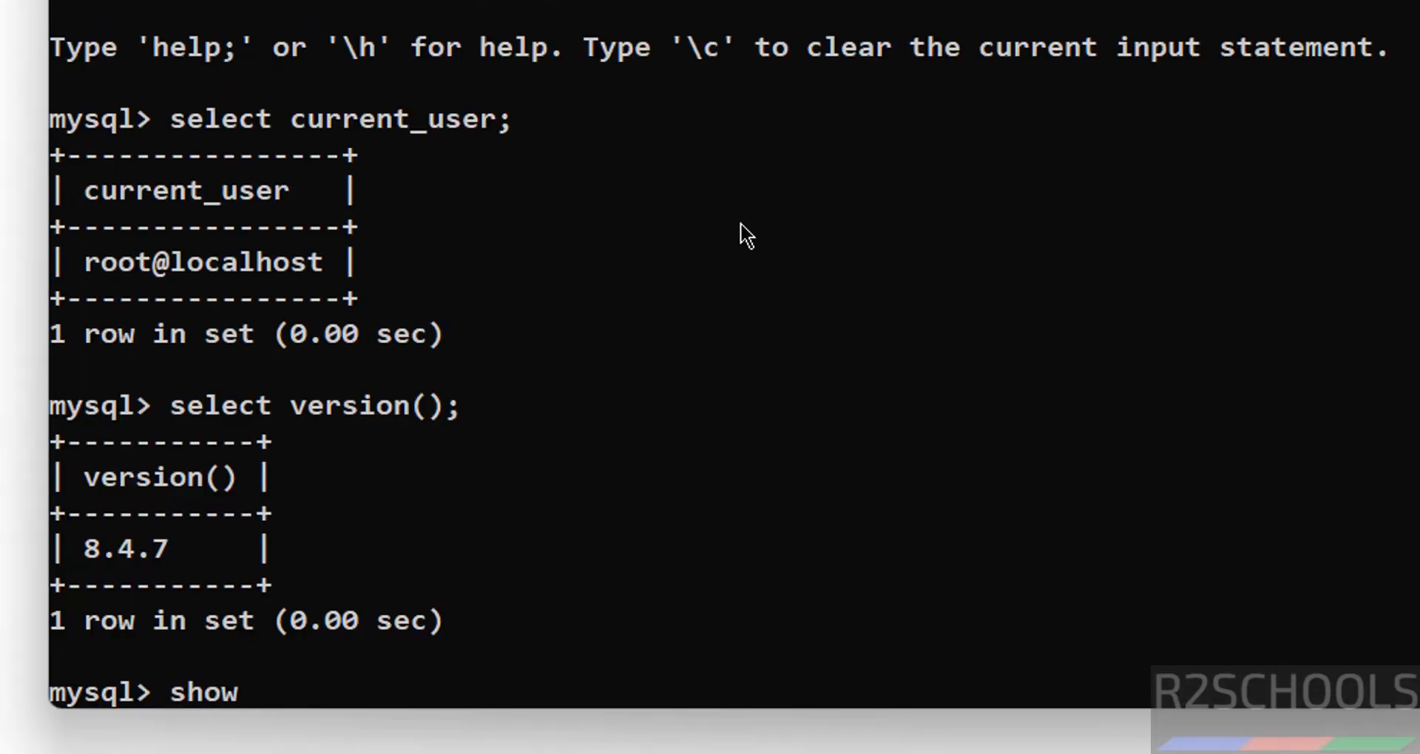
text( databases;)
key(Return)
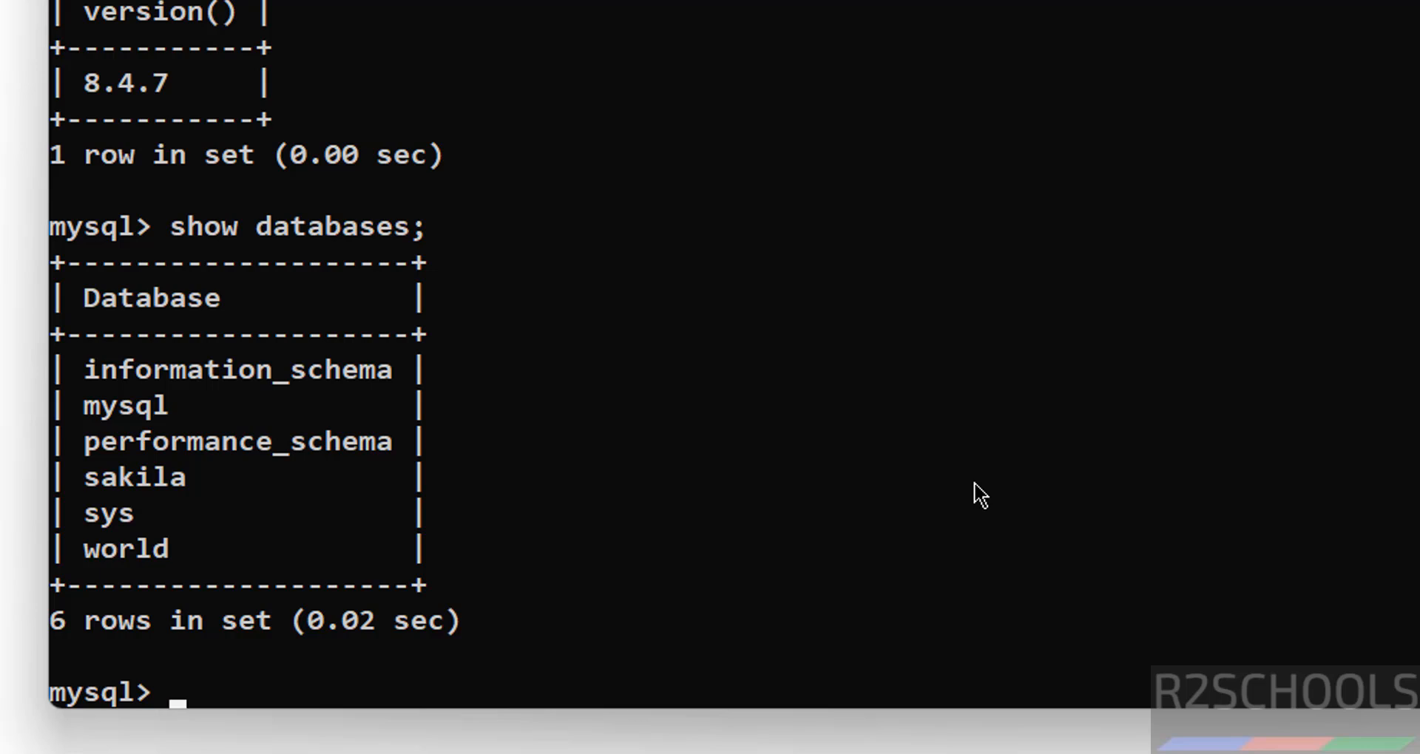
Create the bank database, confirm it with show databases, then switch to it and list its tables
text(sh)
key(BackSpace)
key(BackSpace)
text(create database )
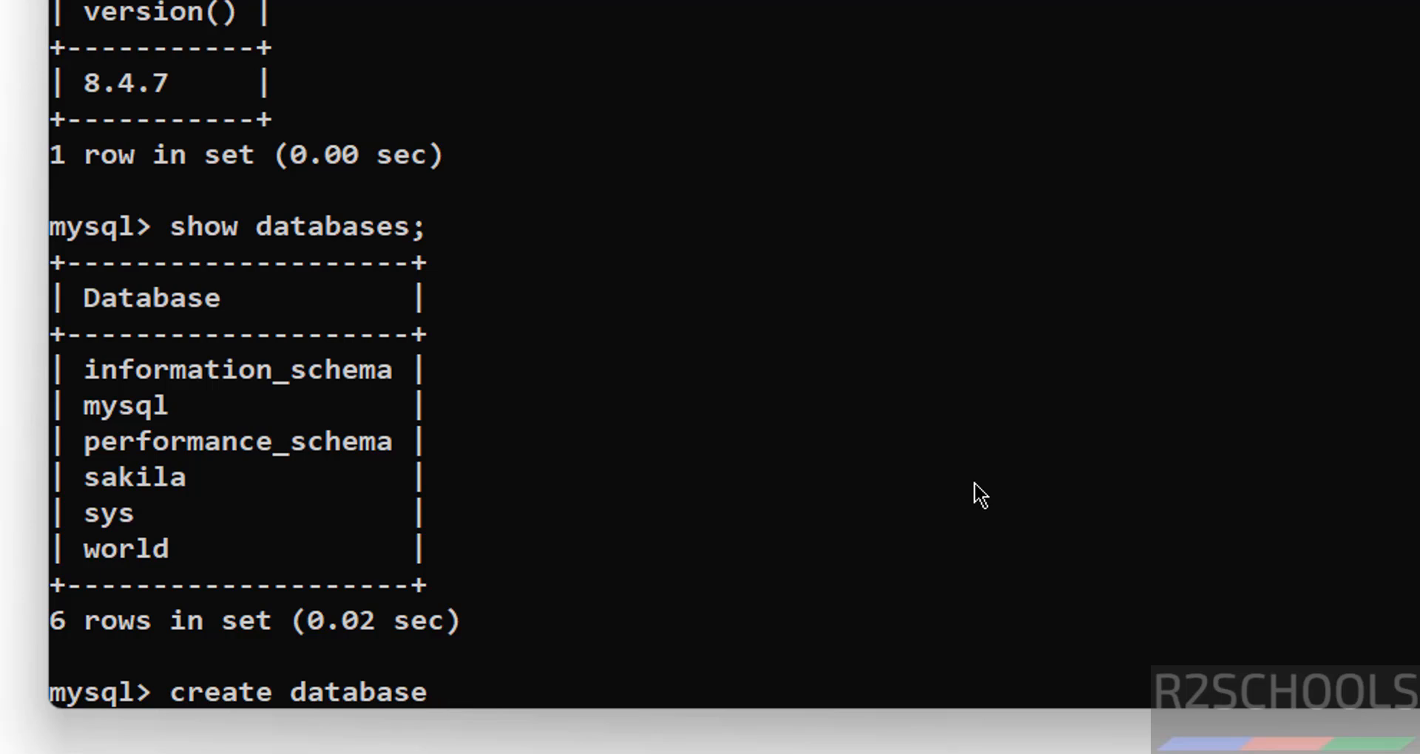
text(bank;)
key(Return)
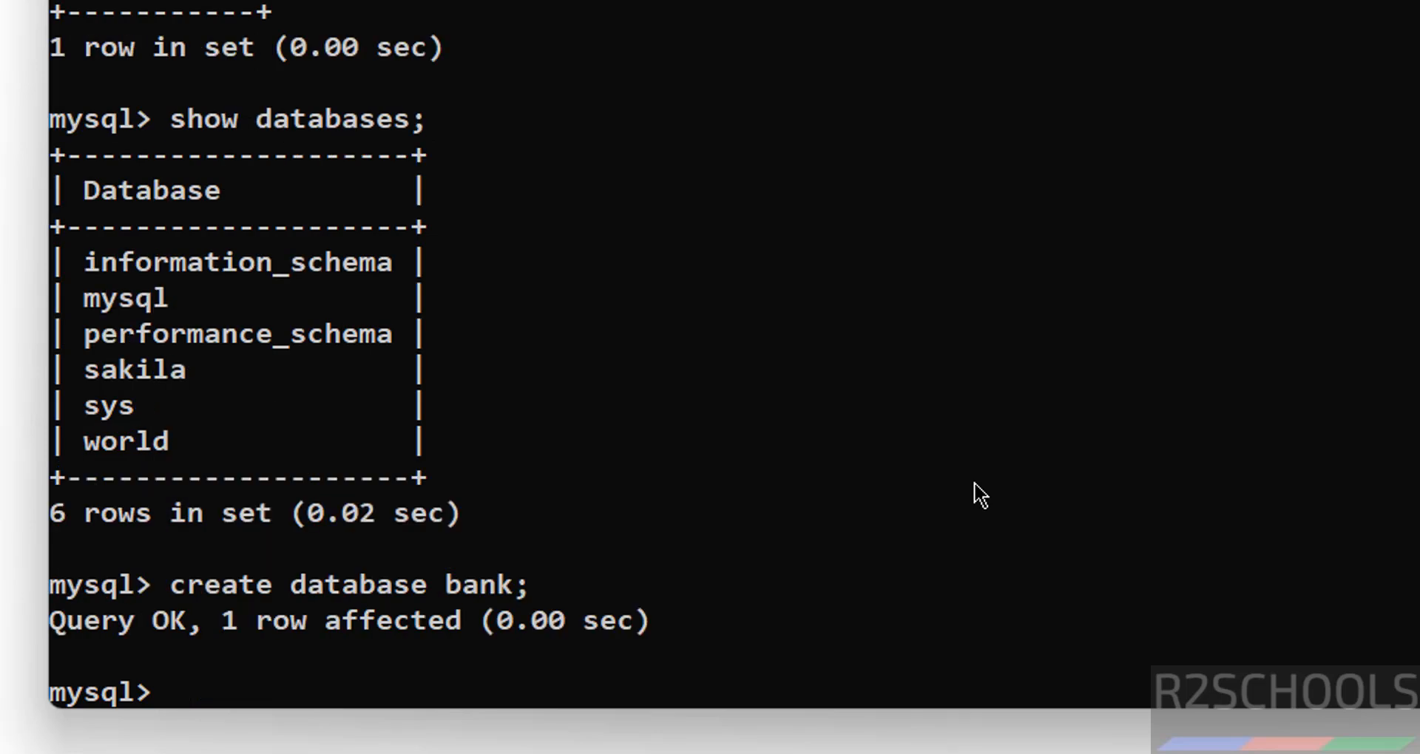
text(show dat)
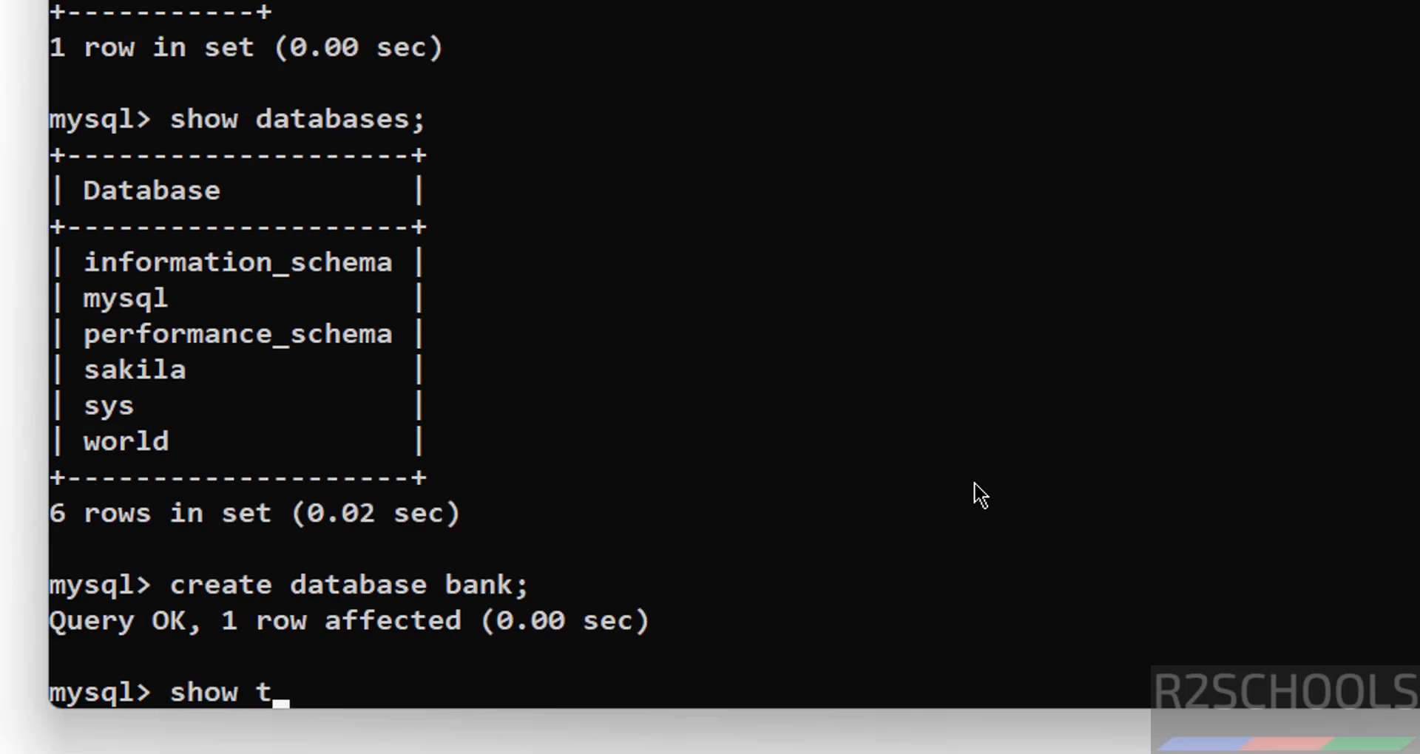
key(BackSpace)
text(databases;)
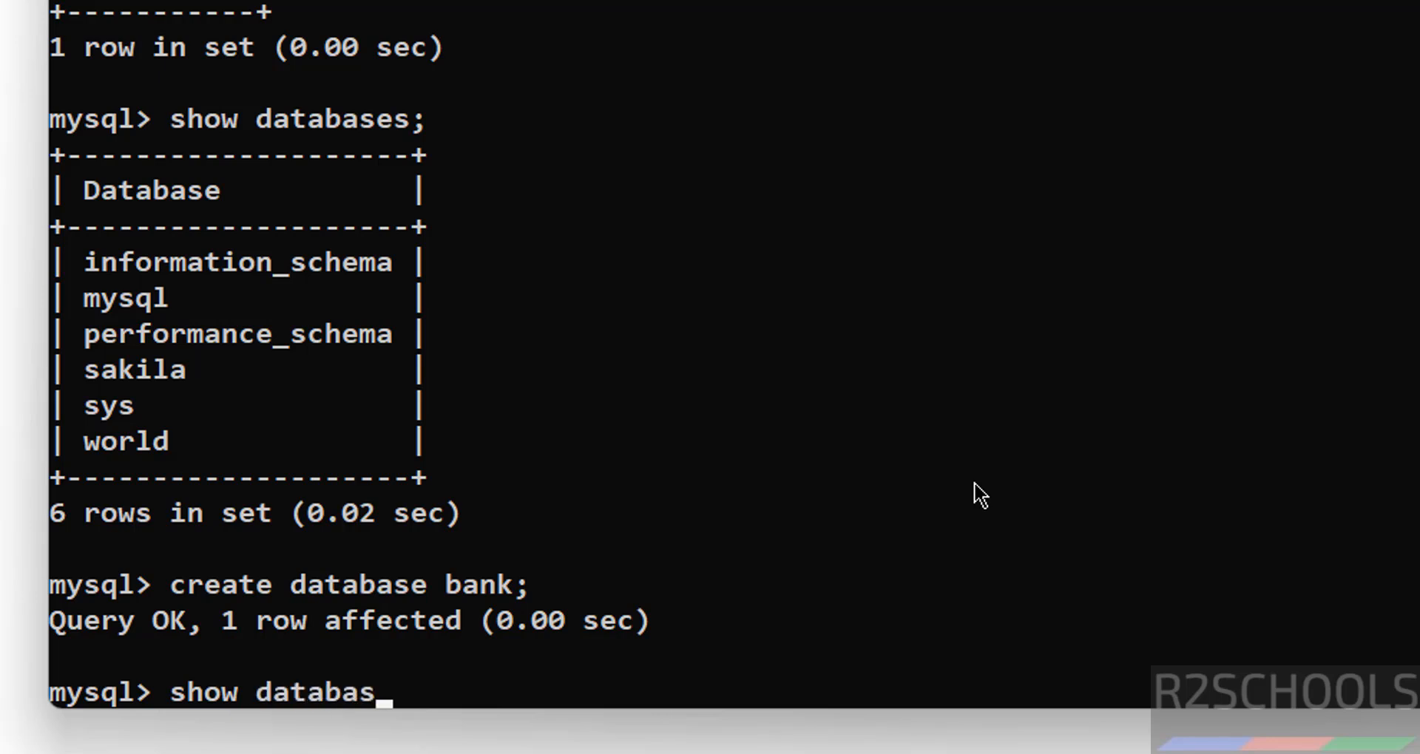
key(Return)
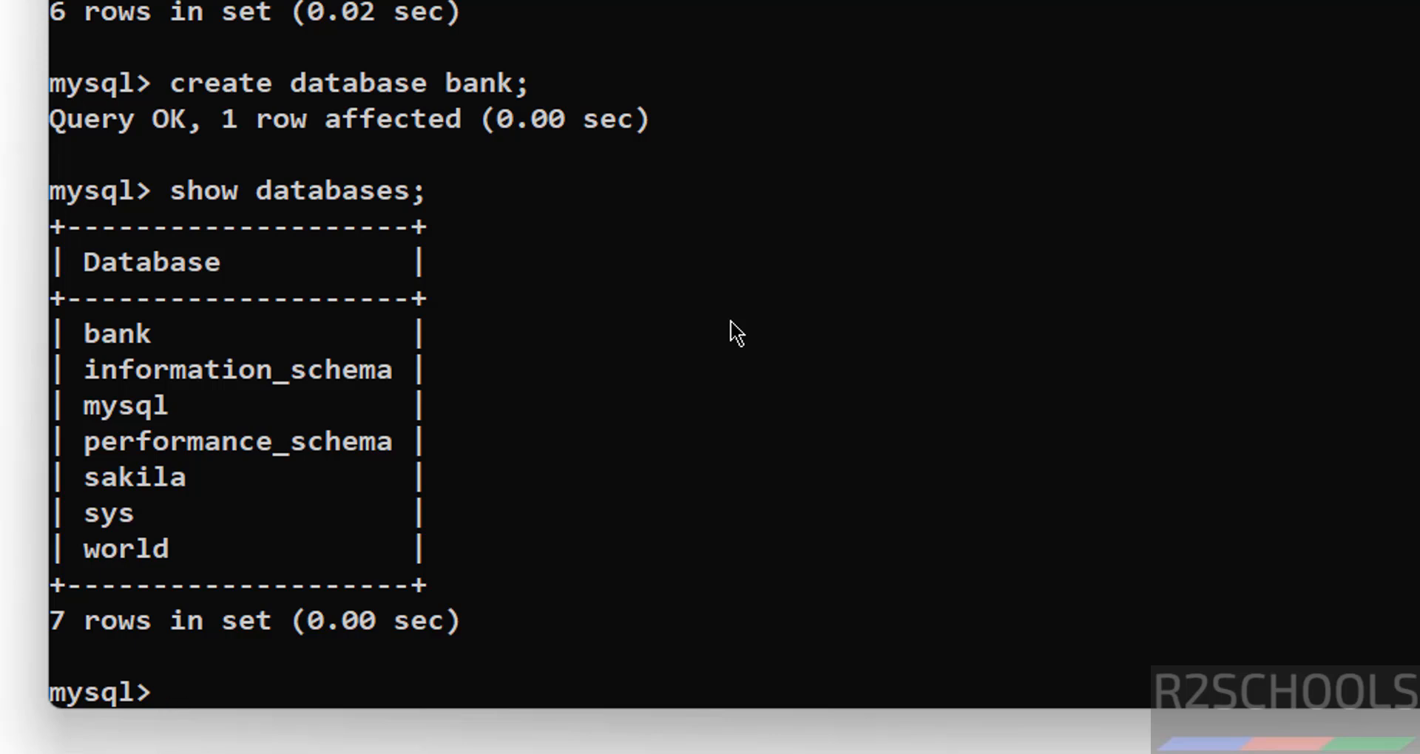
text(use bank;)
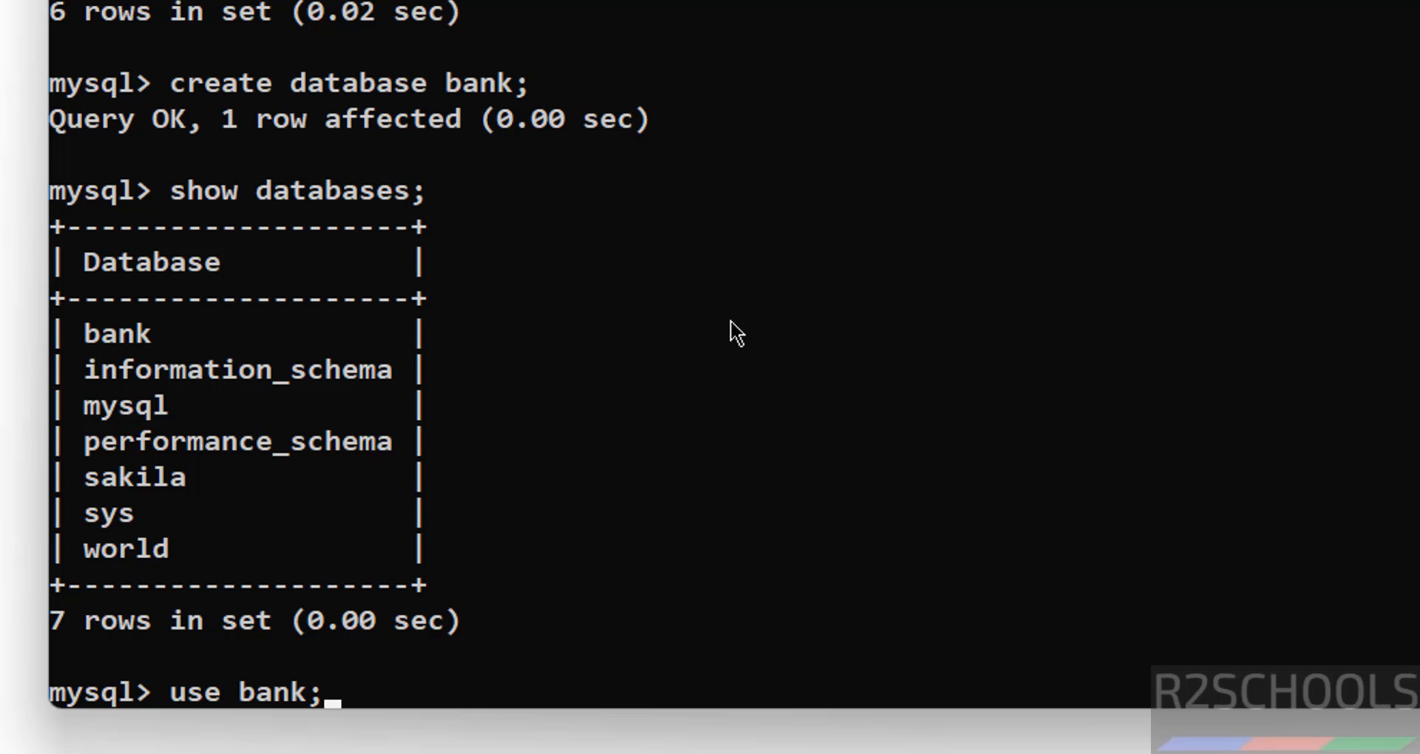
key(Return)
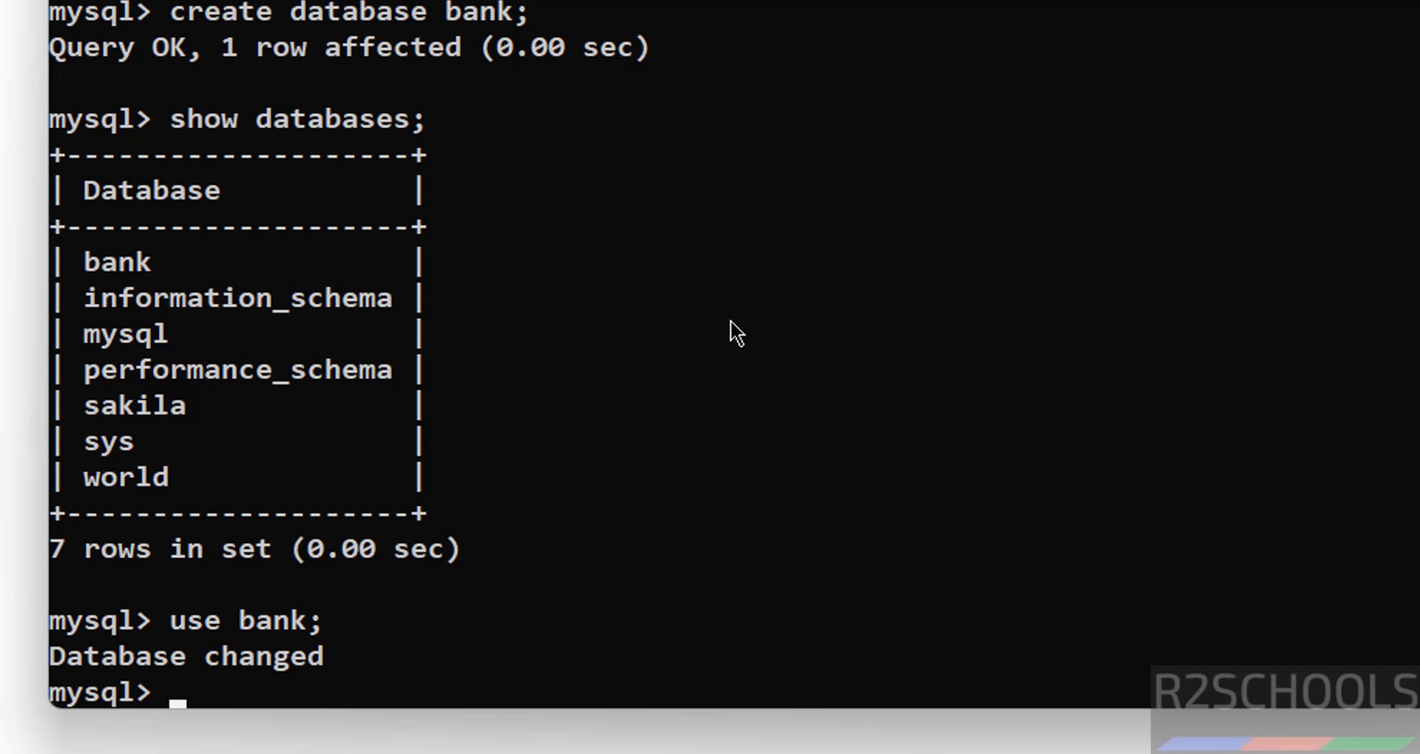
text(show tables;)
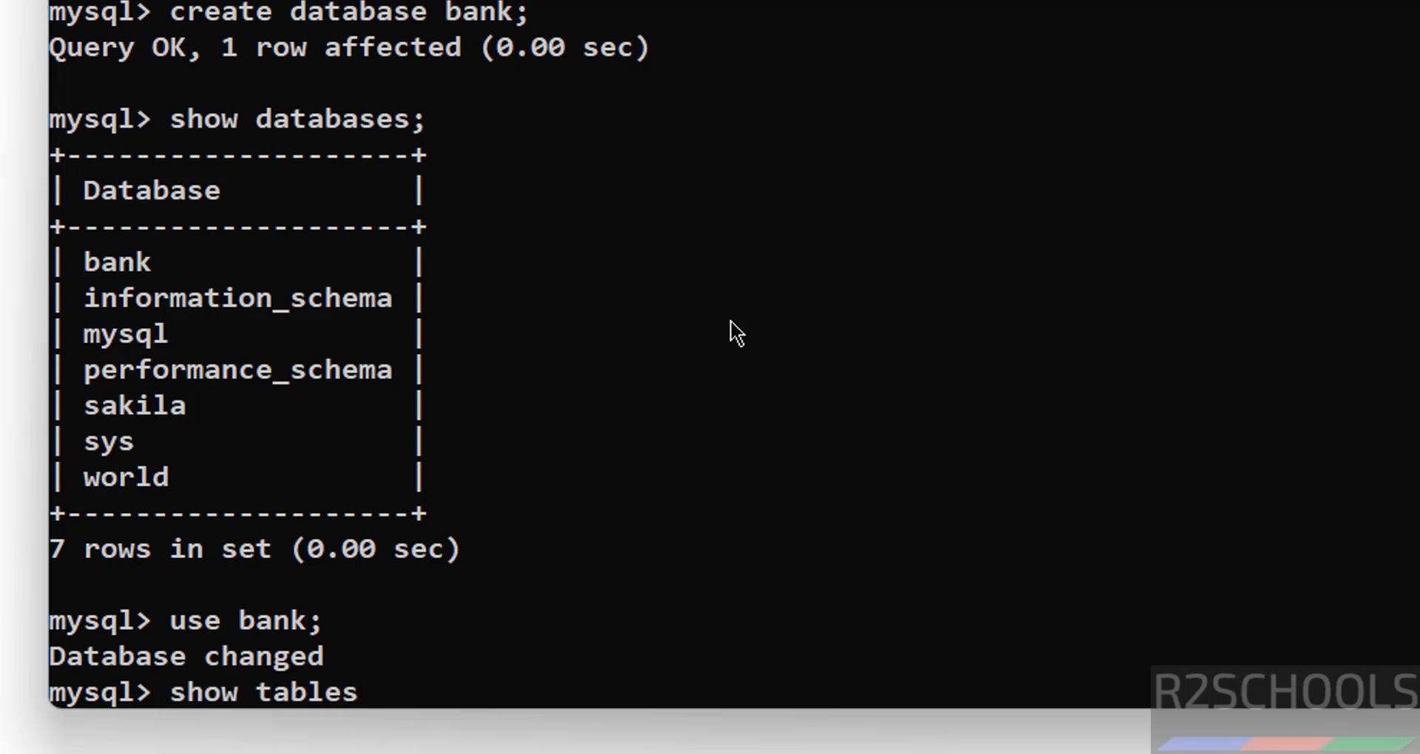
key(Return)
Create table customer with cno int primary key and cname varchar(100) not null
text(creat)
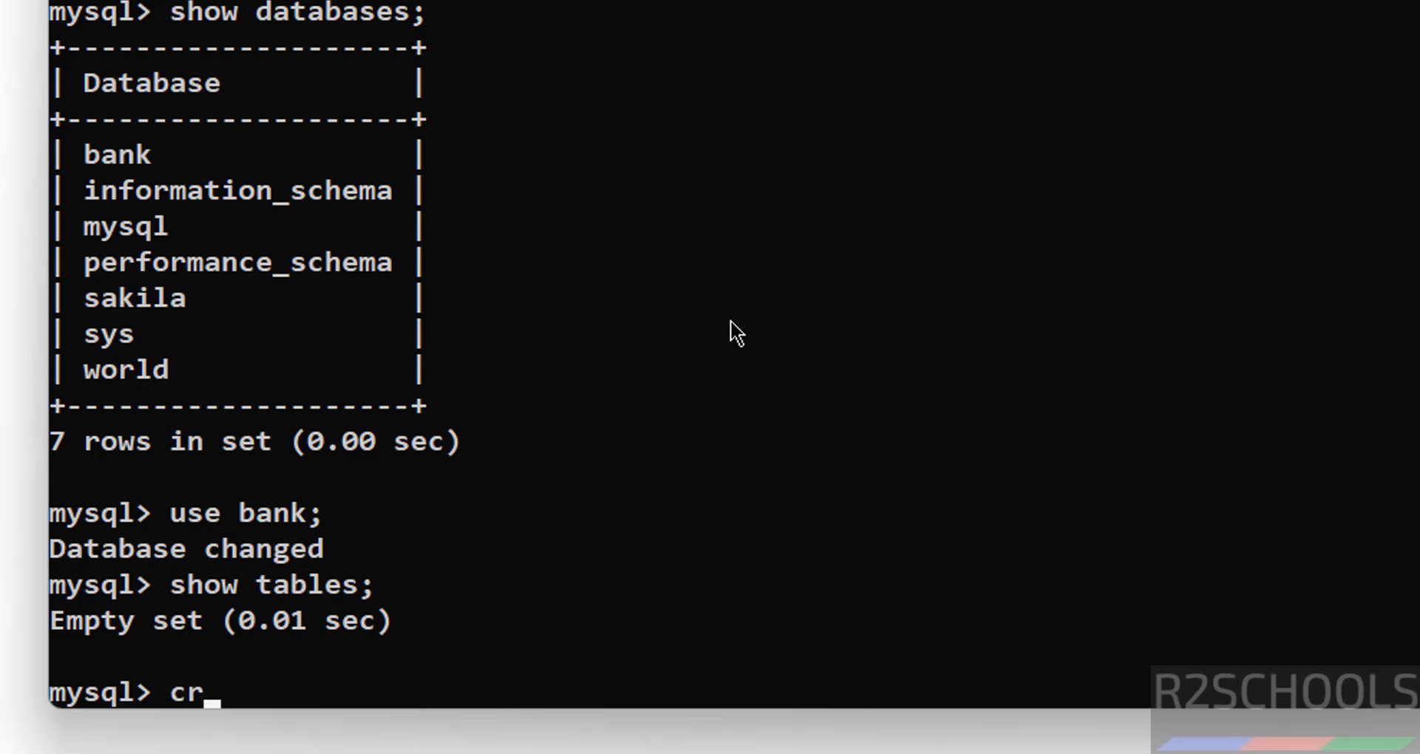
text(e table cus)
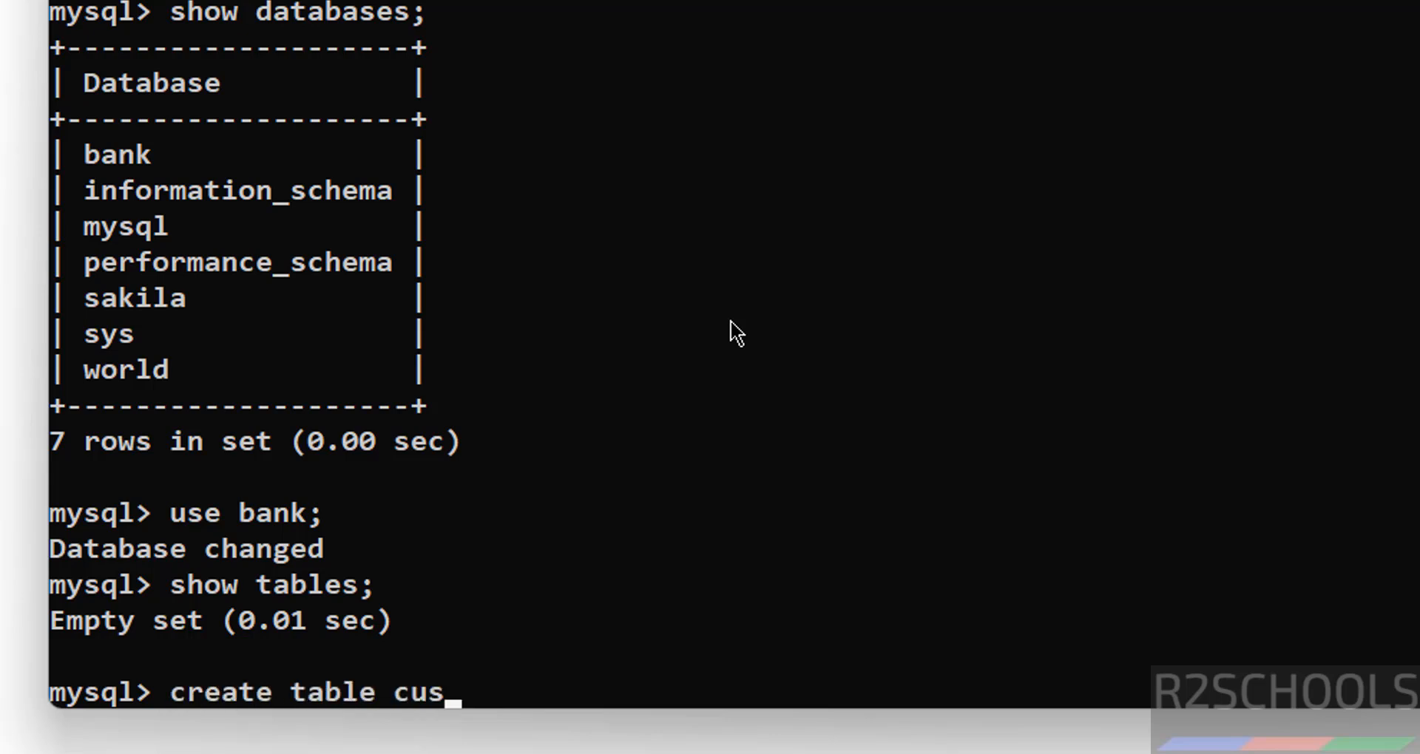
text(tomer(c)
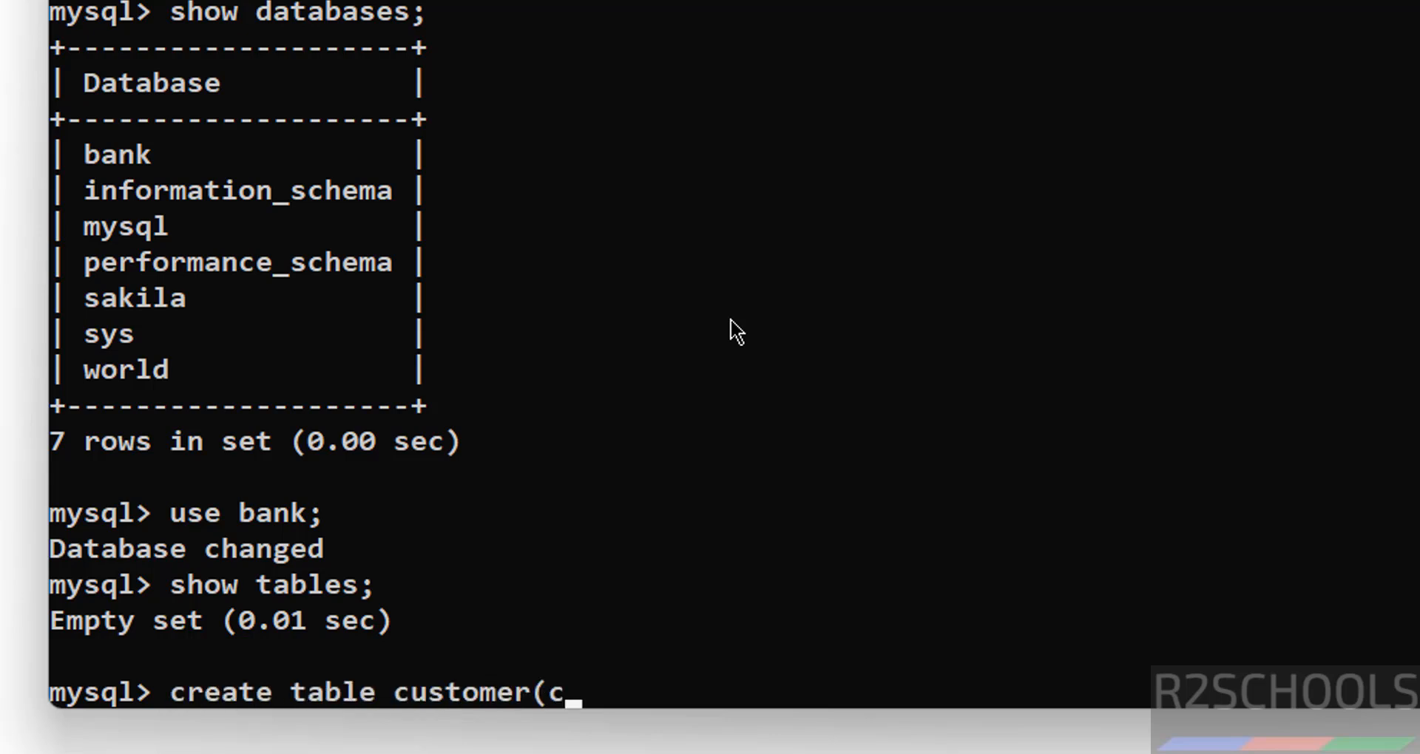
text(no int pr)
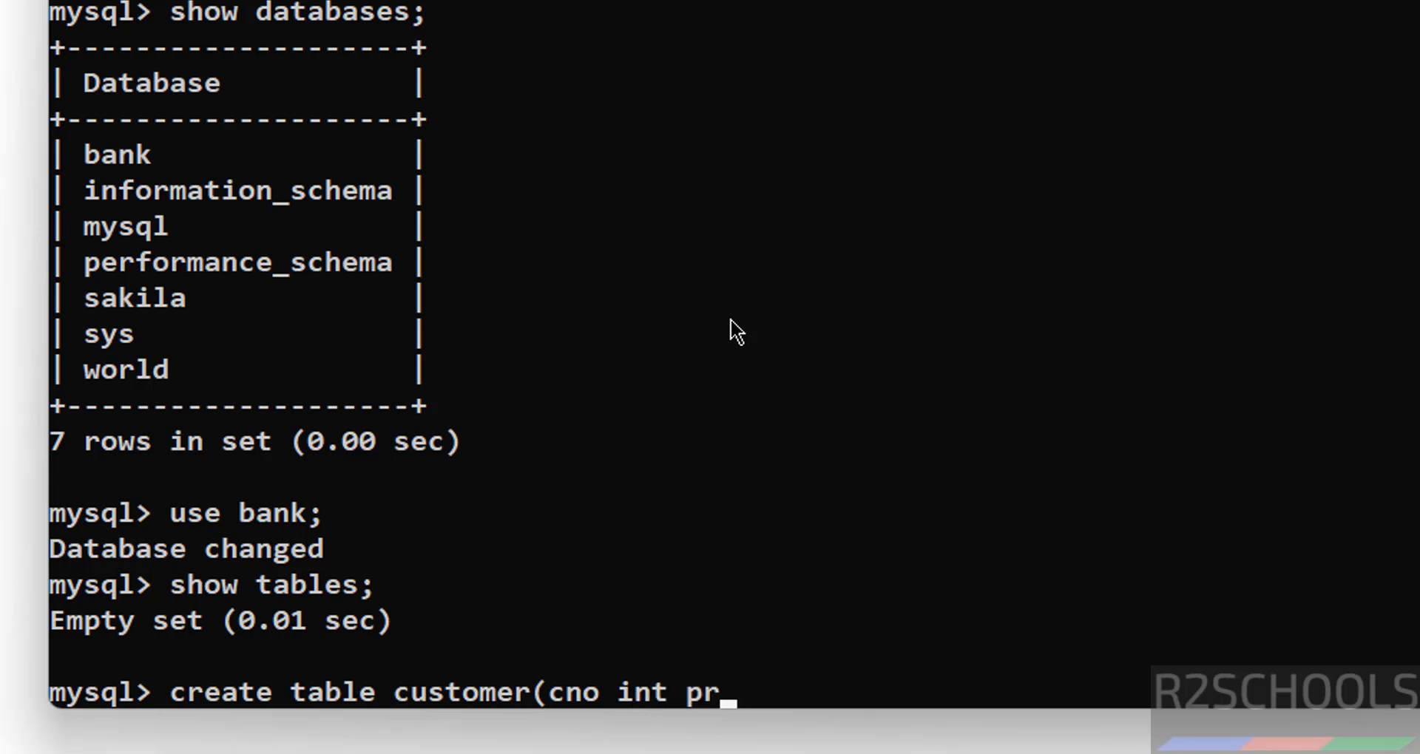
text(imayr)
key(BackSpace)
key(BackSpace)
text(ry)
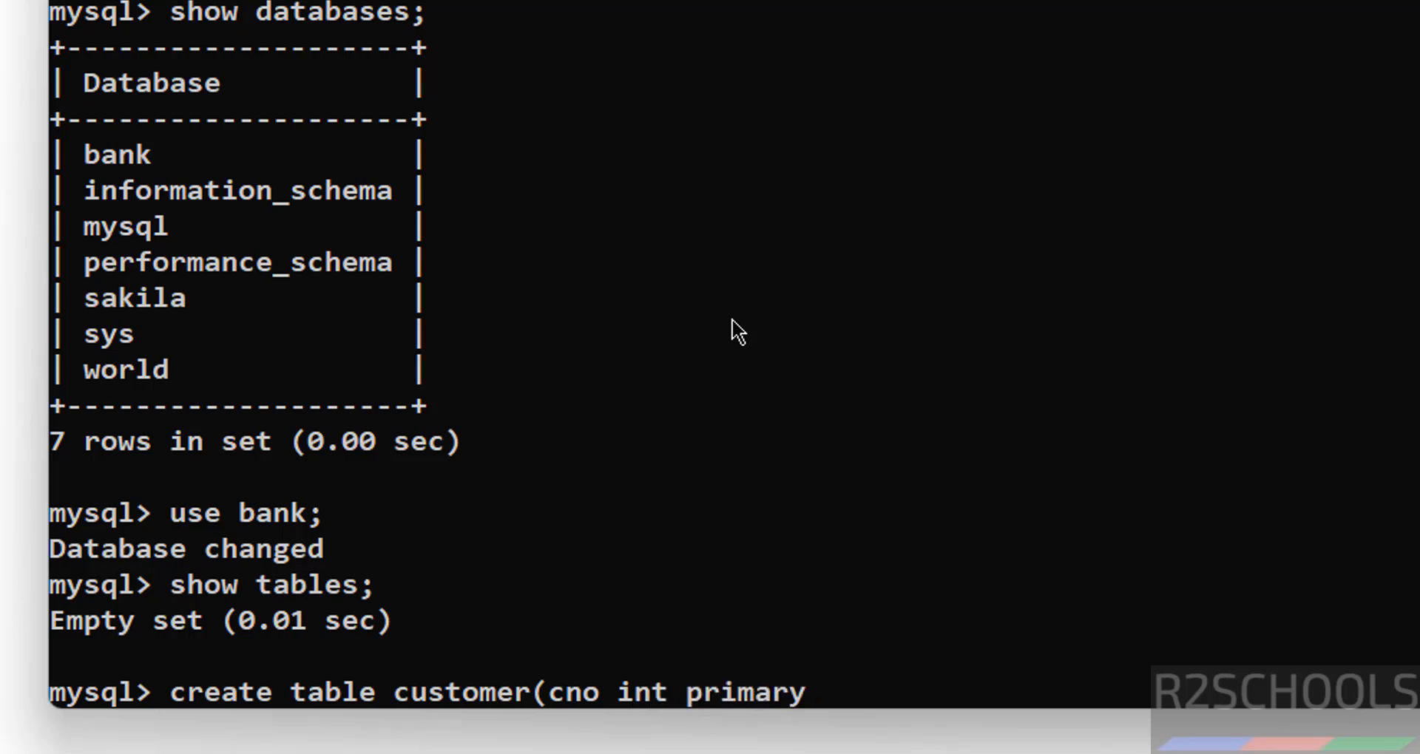
text( key, c)
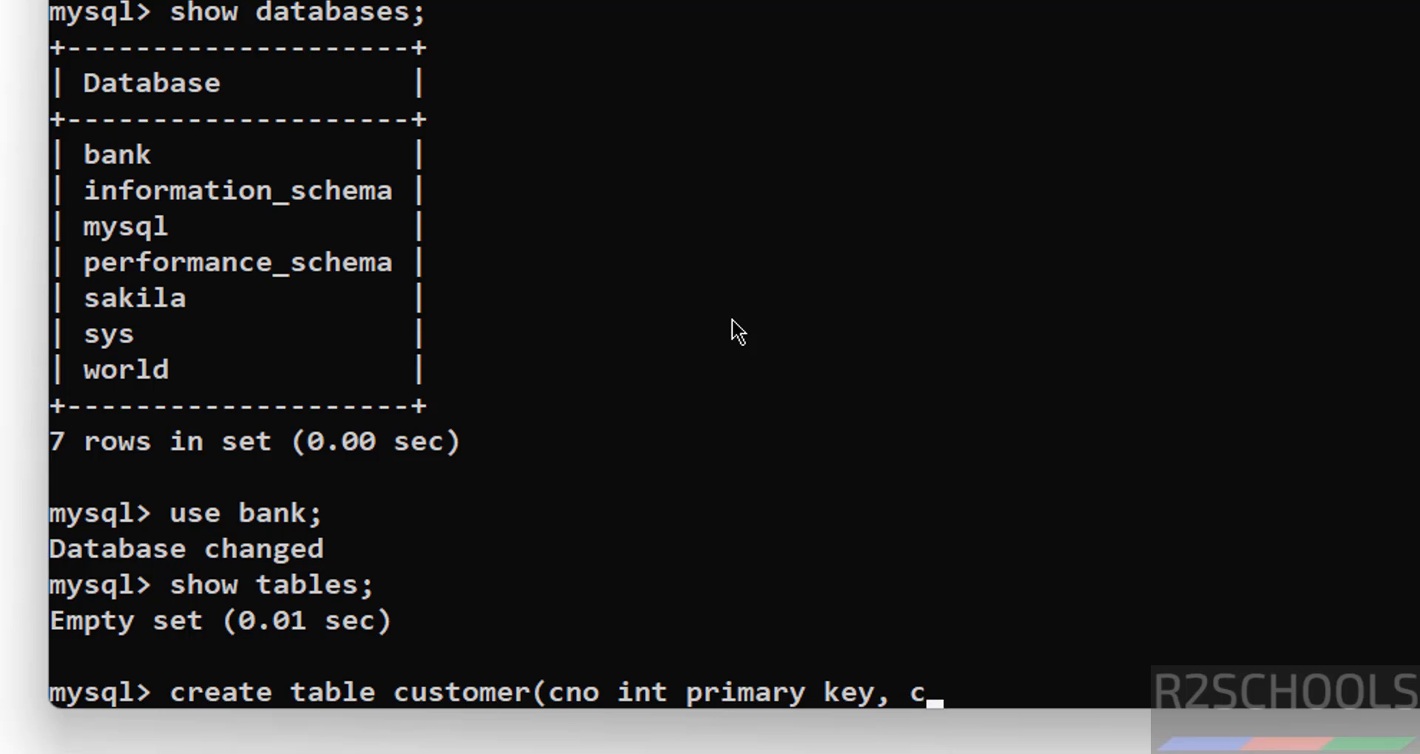
text(name va)
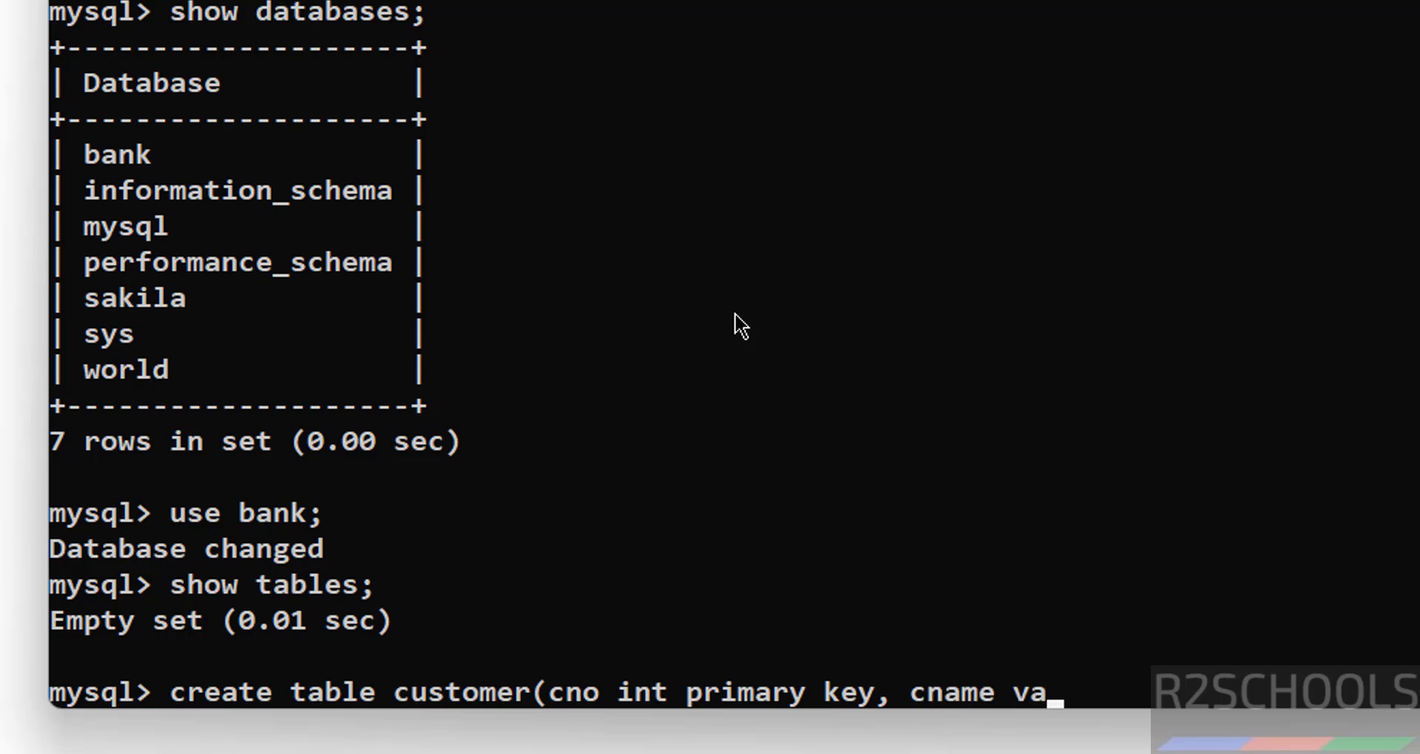
text(rchar(100)
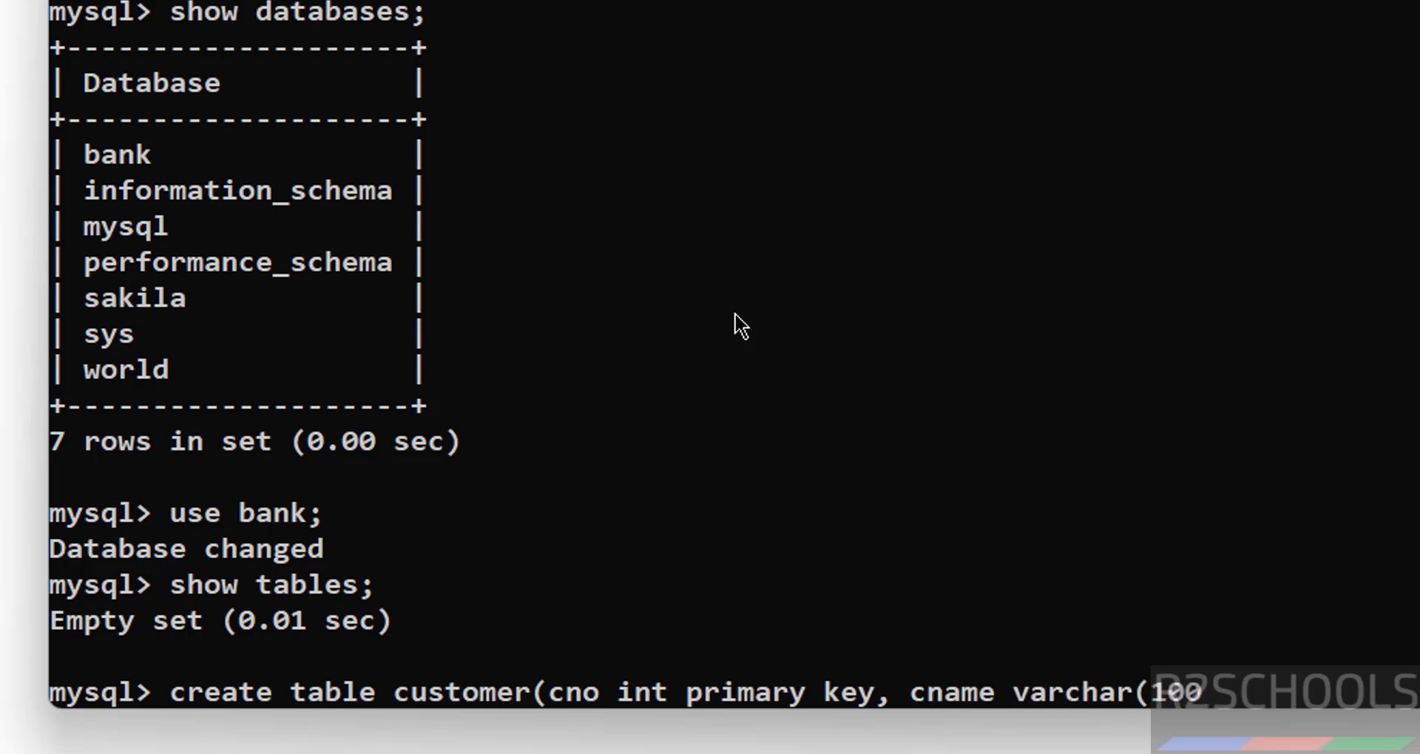
text() not null)
key(BackSpace)
key(BackSpace)
key(BackSpace)
key(BackSpace)
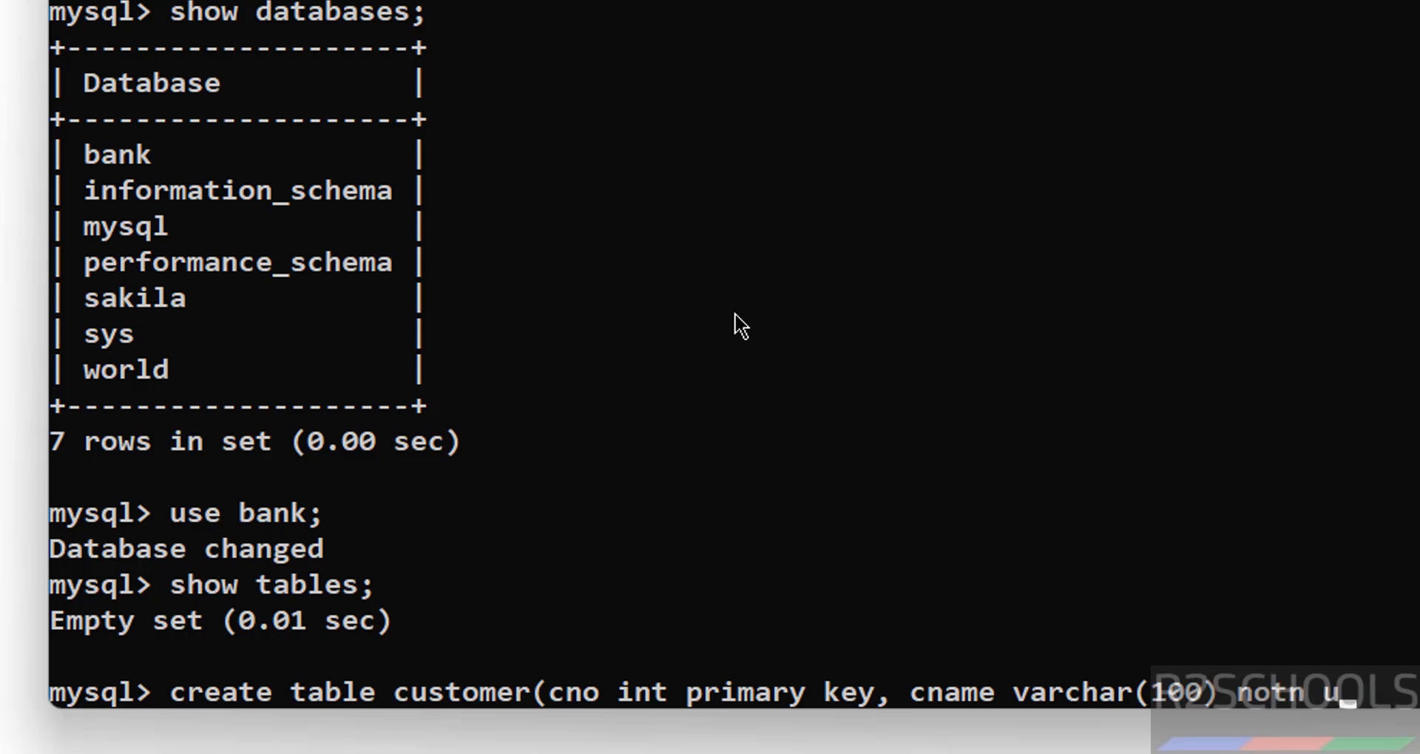
text(null);)
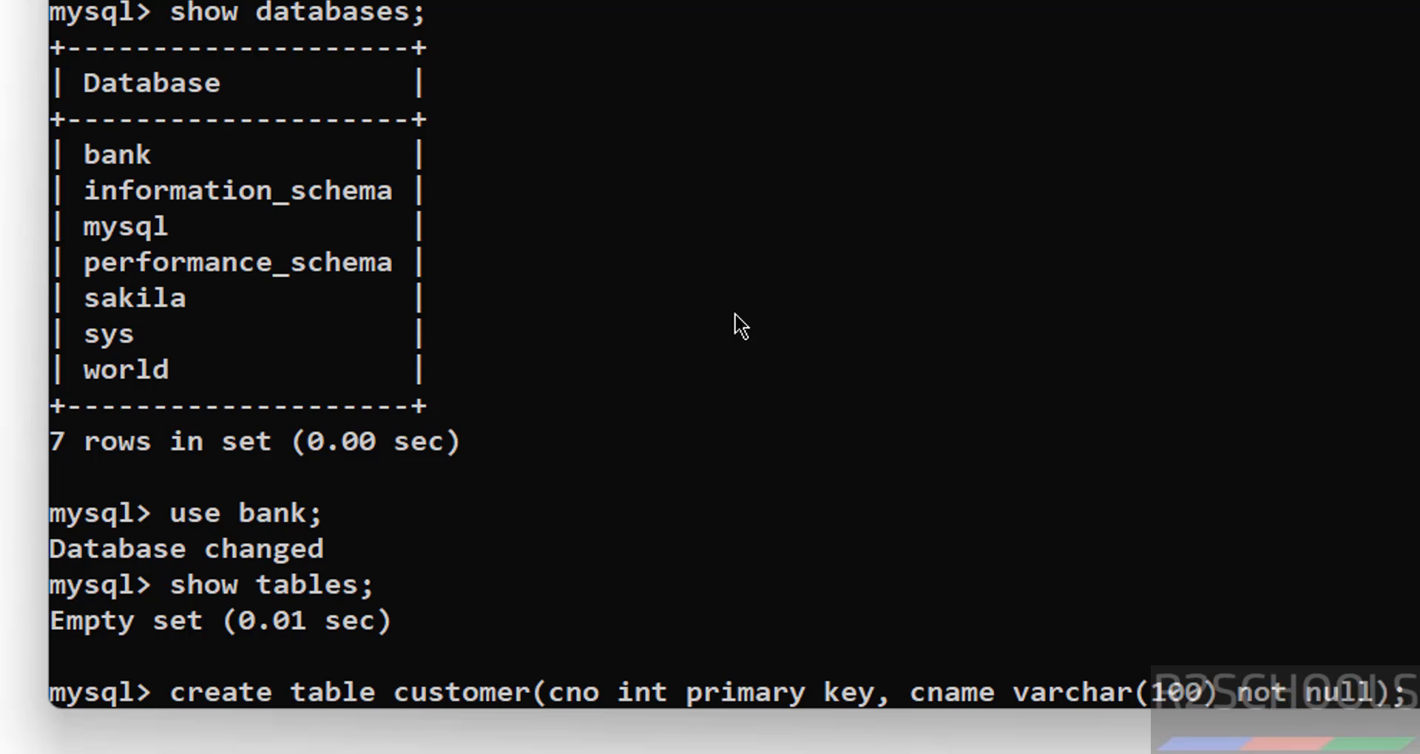
key(Return)
Confirm the customer table exists and insert customer 100 with a name
text(show tab)
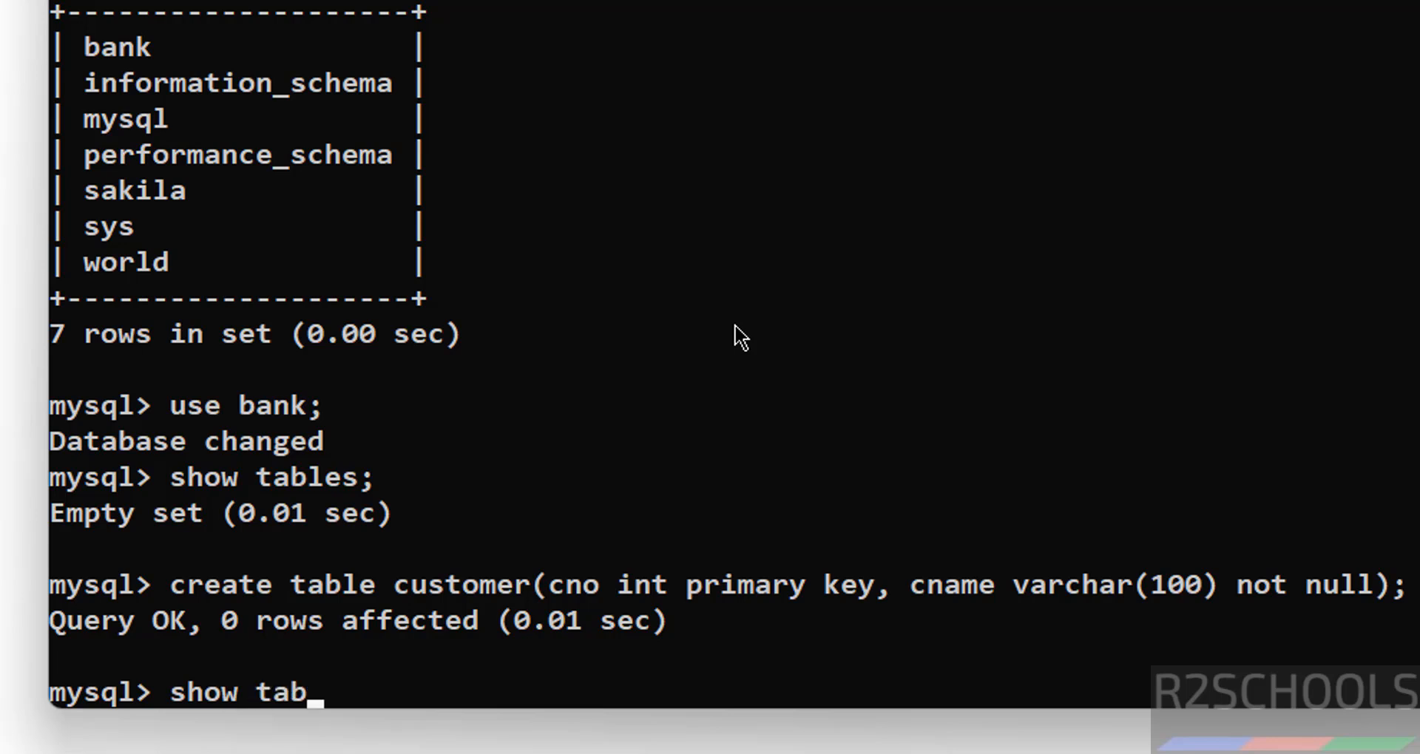
text(les;)
key(Return)
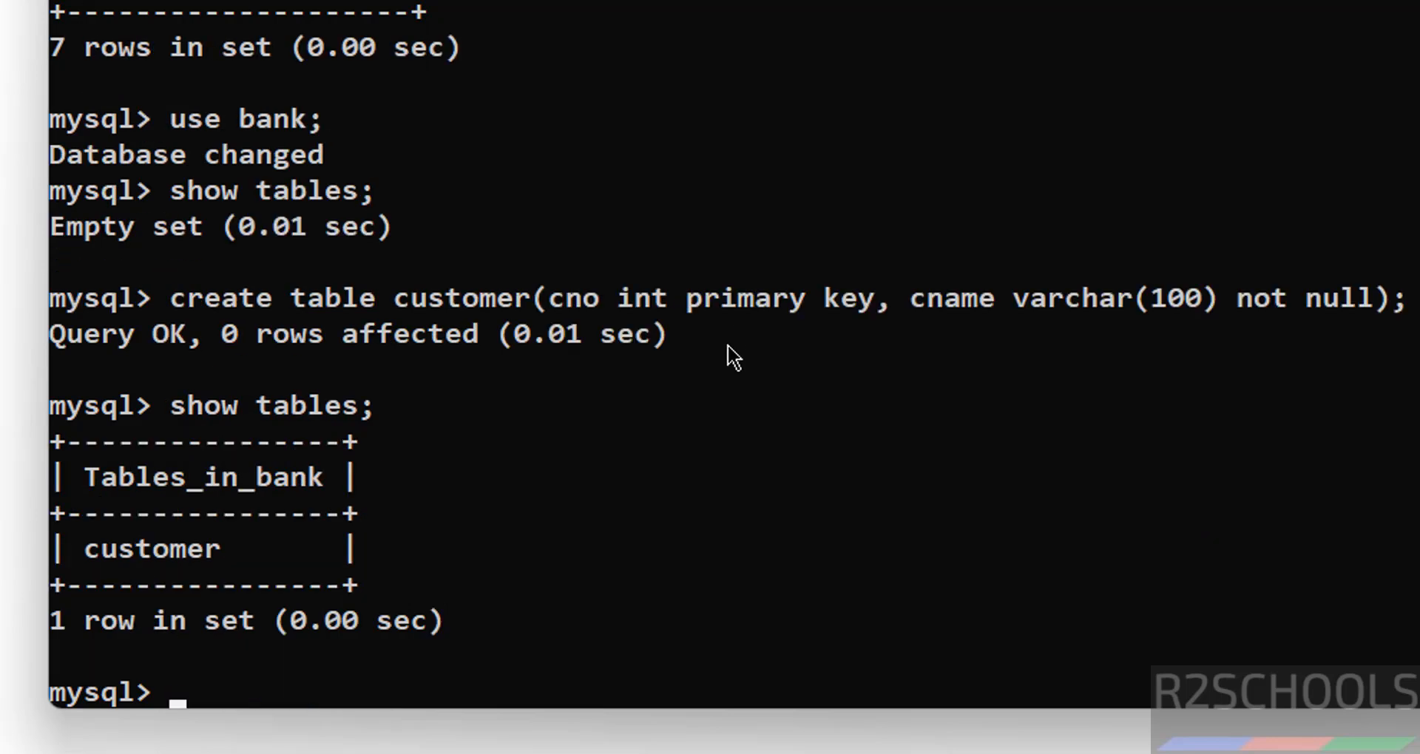
text(insert into cu)
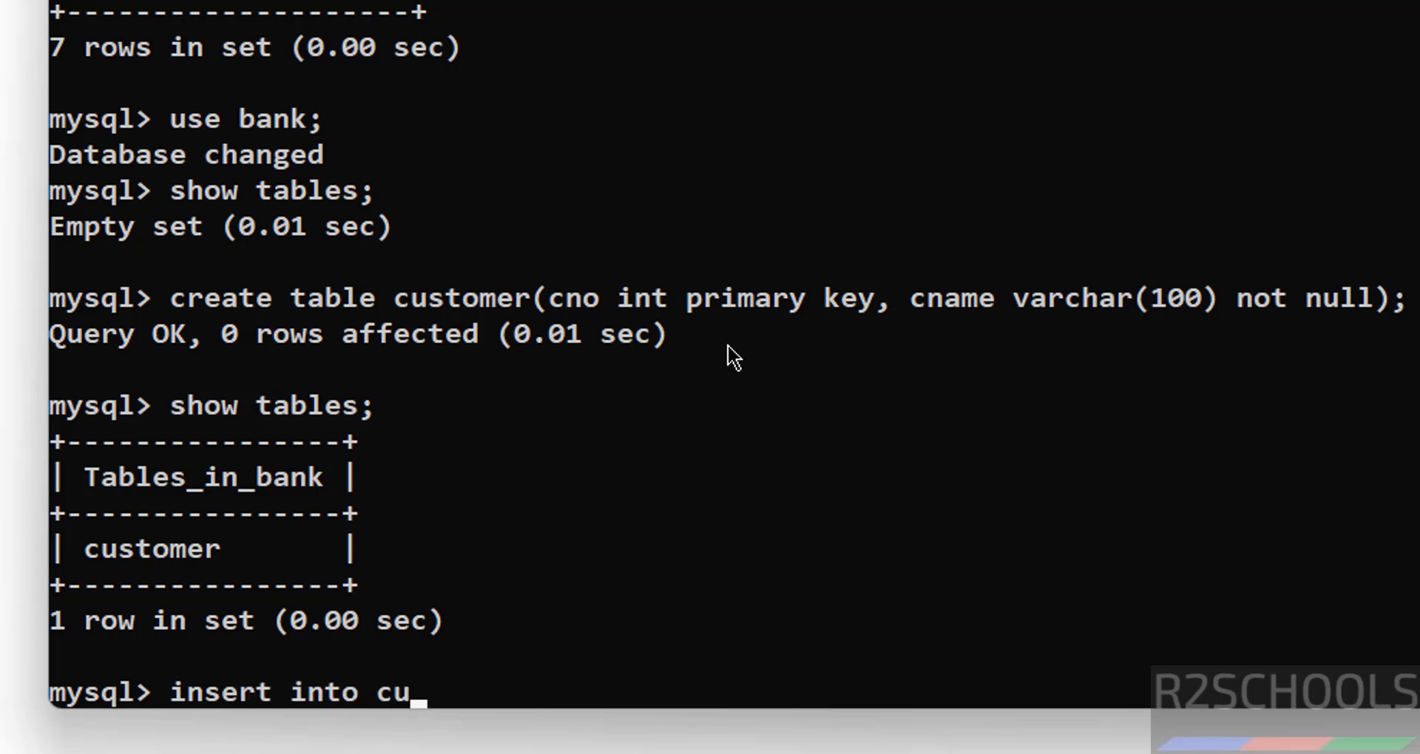
text(stomer values)
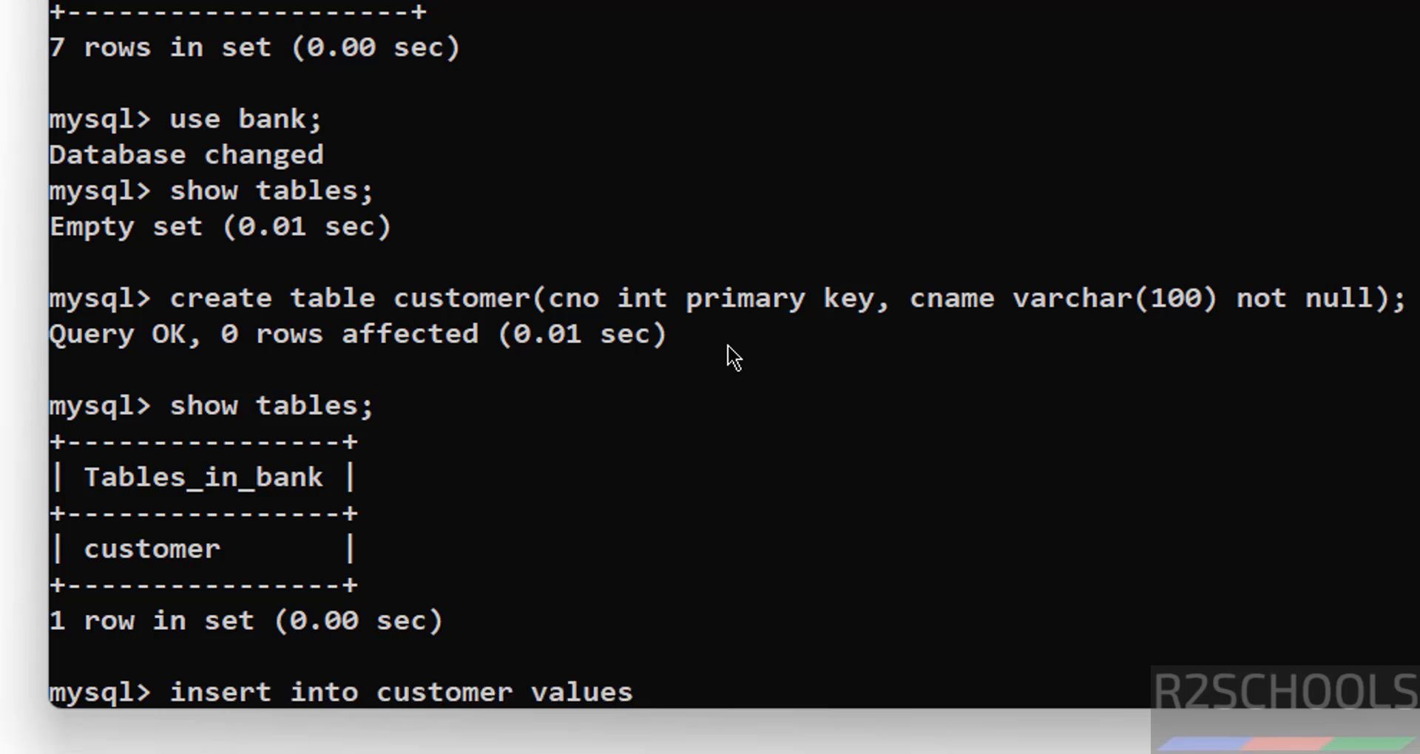
text((100)
text(david)
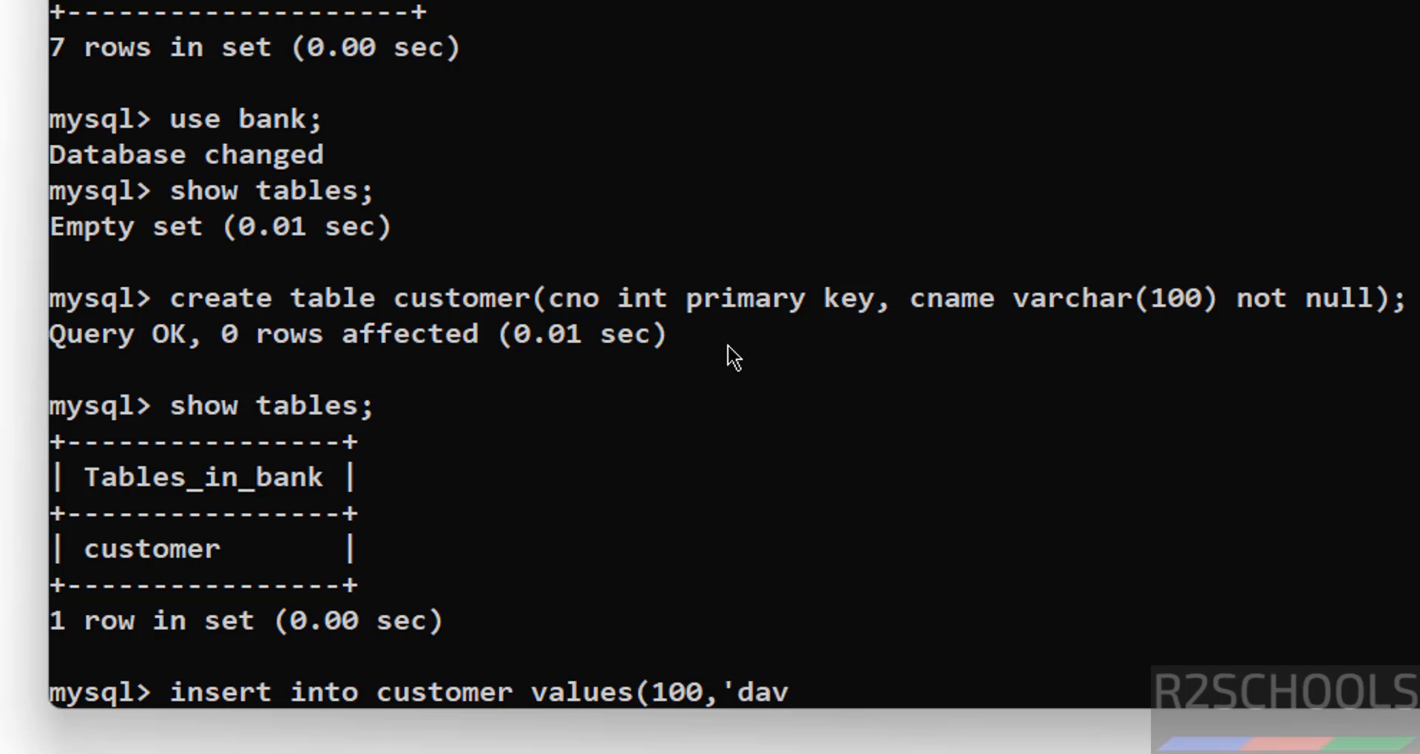
key(BackSpace)
key(BackSpace)
key(BackSpace)
key(BackSpace)
key(BackSpace)
key(BackSpace)
text(David;)
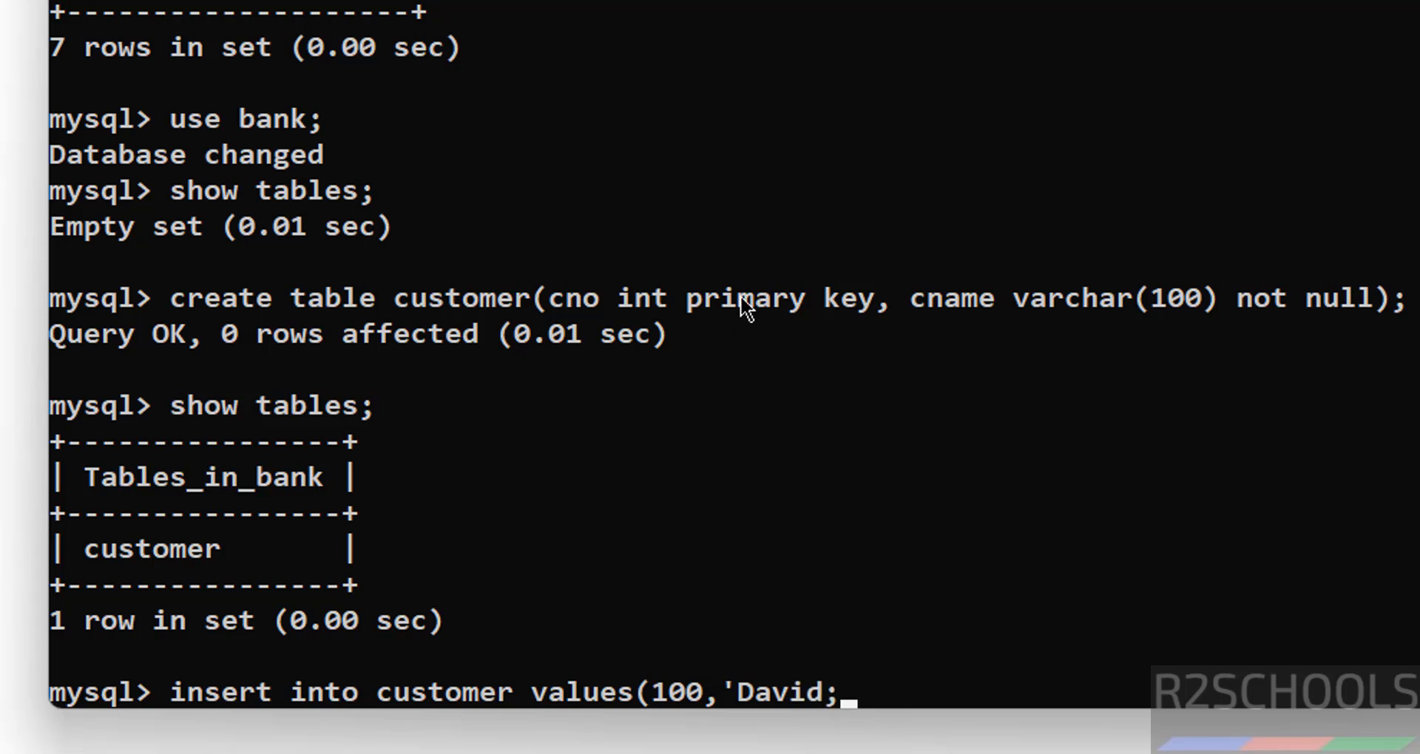
key(BackSpace)
text(');)
key(Return)
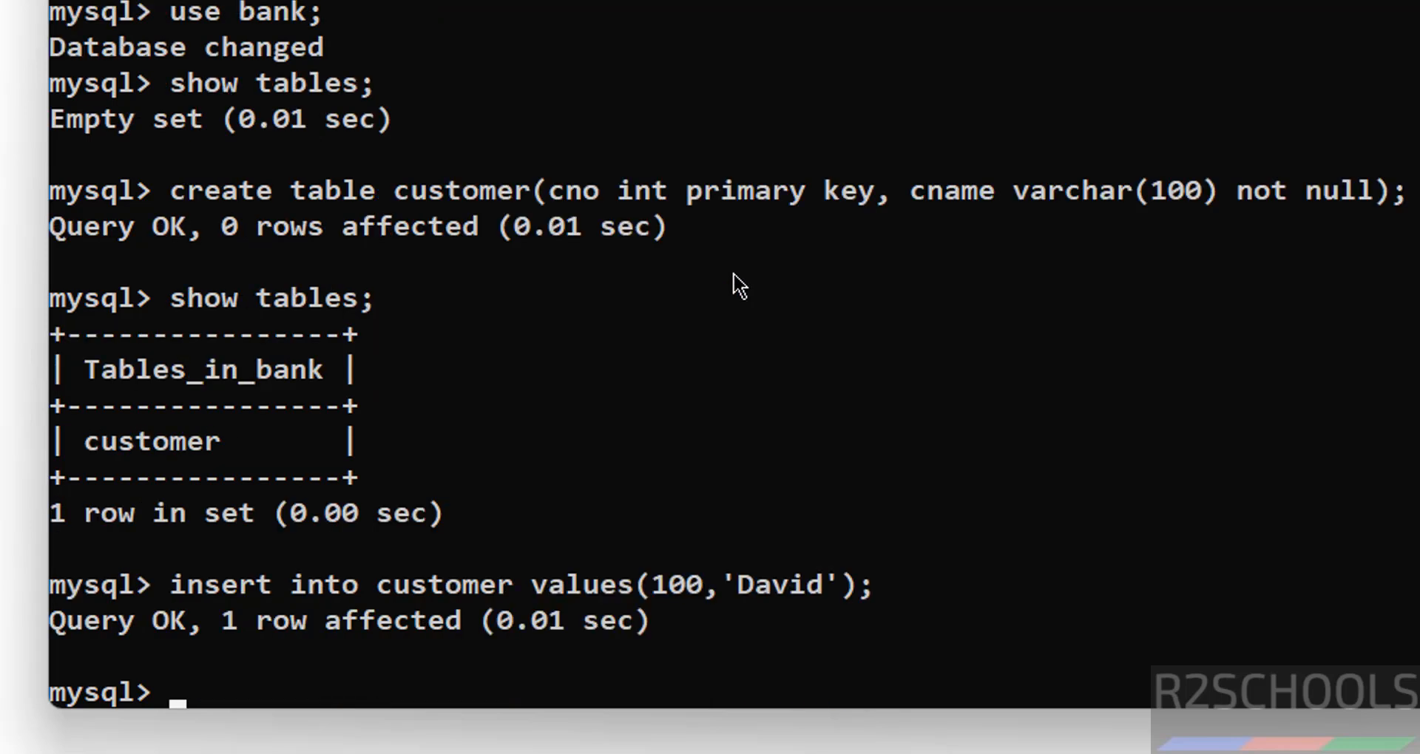
Edit the recalled insert to add customer 101 with a different name
key(Up)
key(Left)
key(Left)
key(Left)
key(Left)
key(Left)
key(Left)
key(BackSpace)
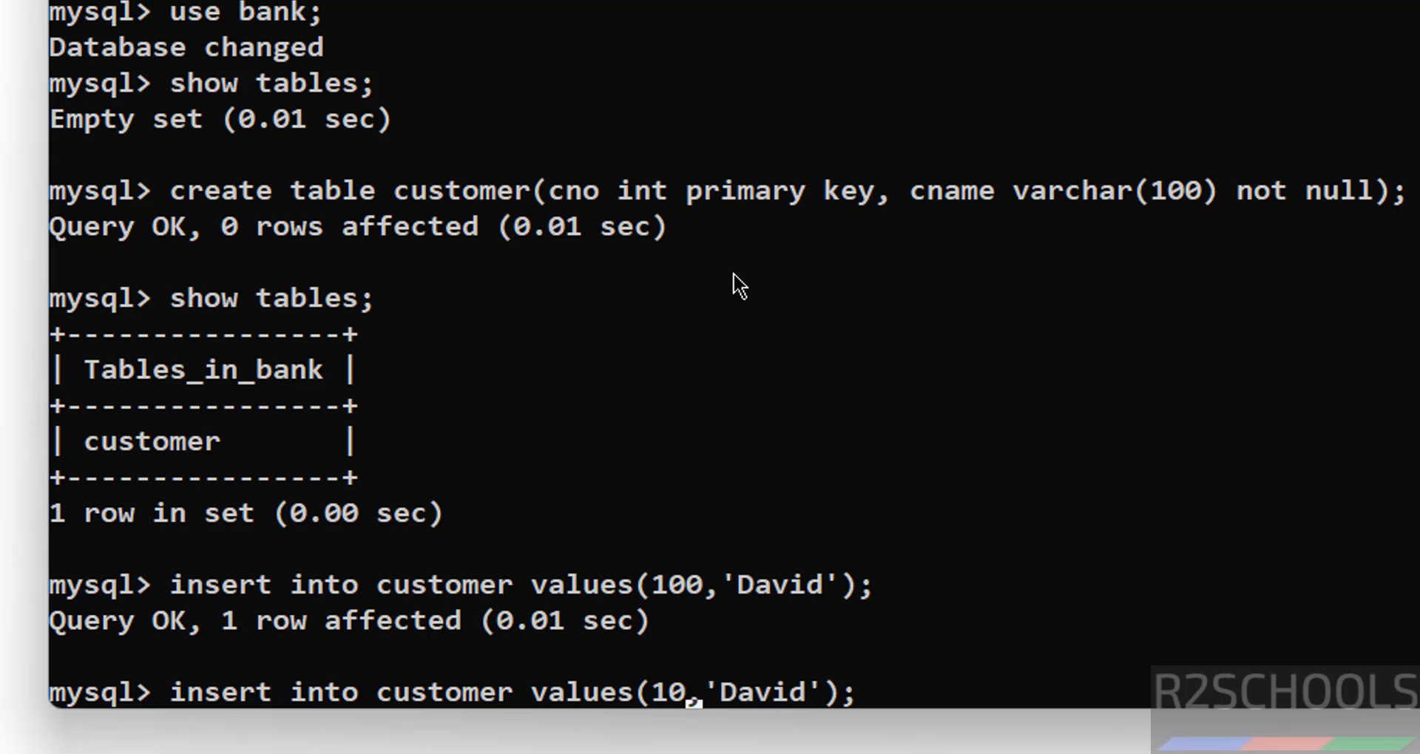
text(1)
key(Right)
key(Right)
key(Delete)
key(Delete)
key(Delete)
key(Delete)
key(Delete)
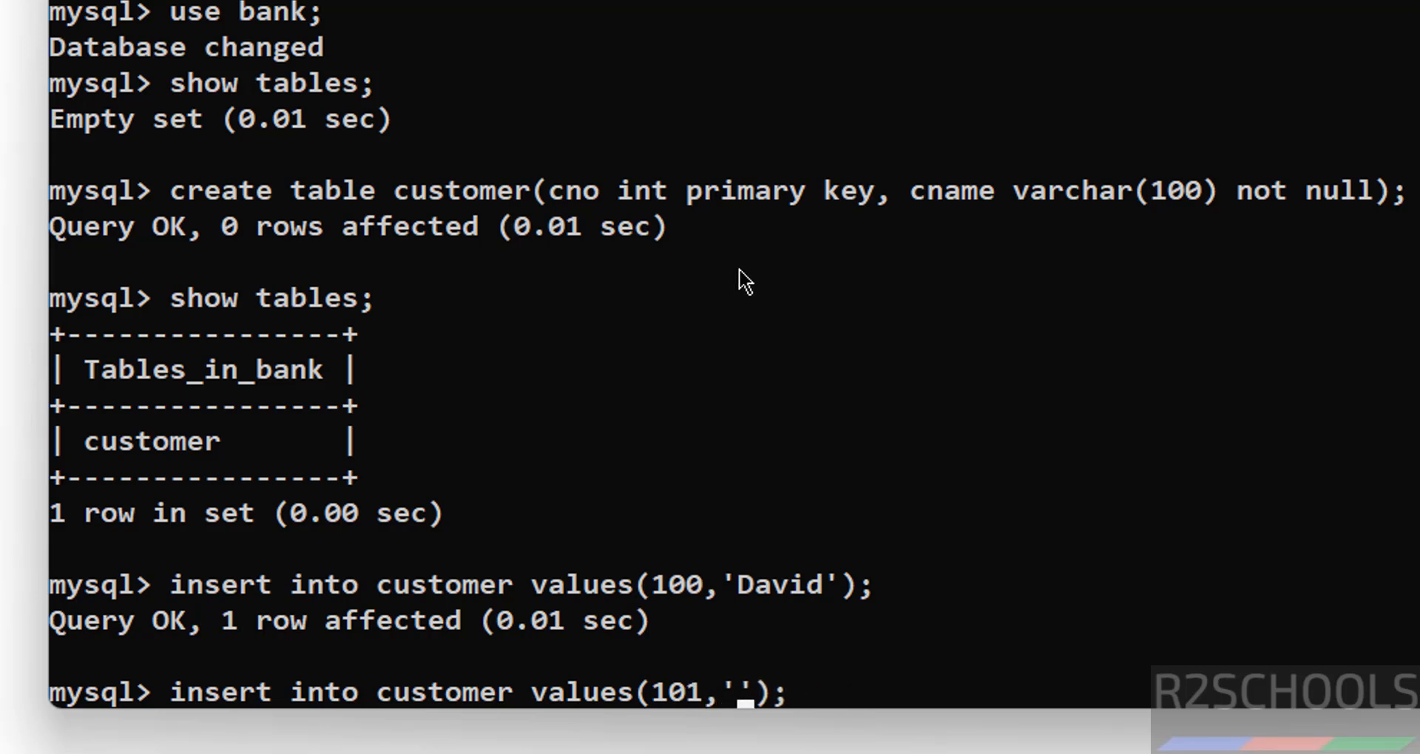
text(James)
key(Return)
Run select * from customer; to list both rows
text(sele)
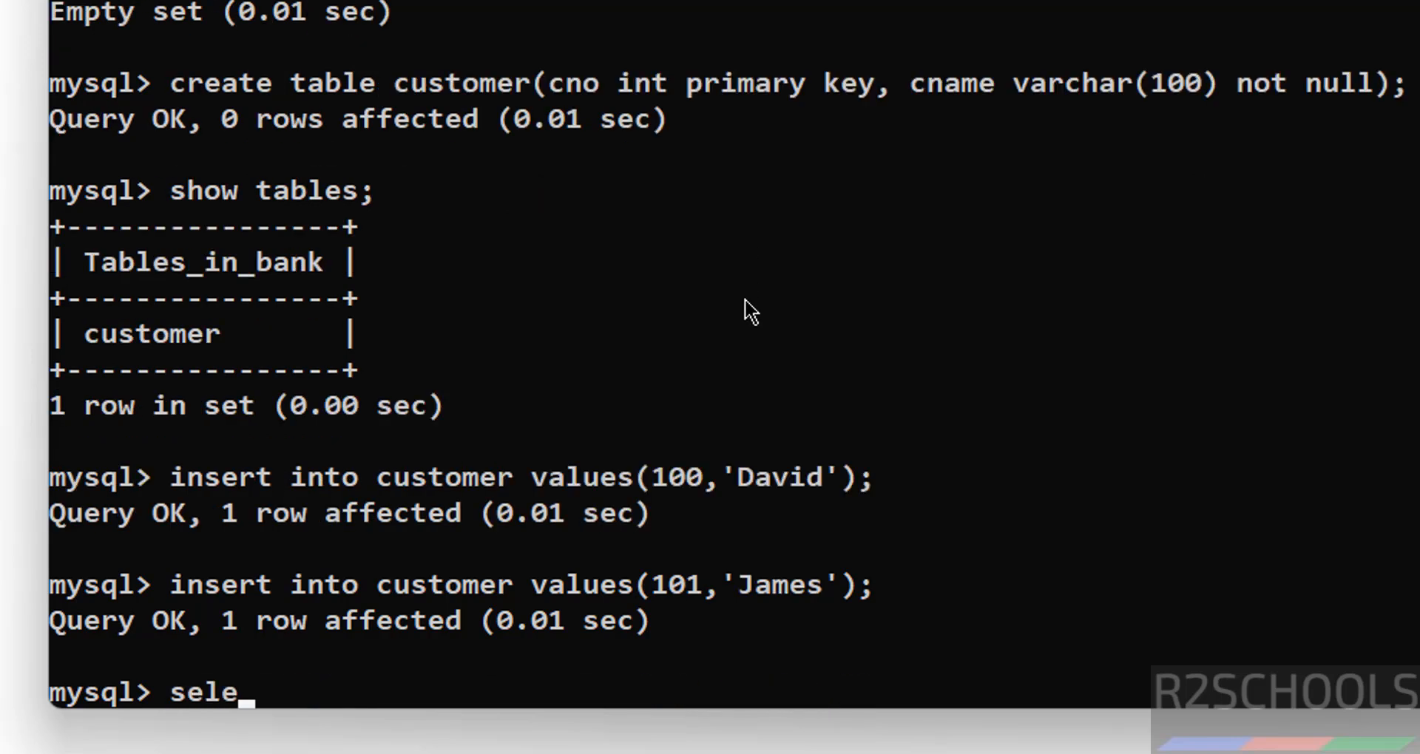
text(ct * from csutom)
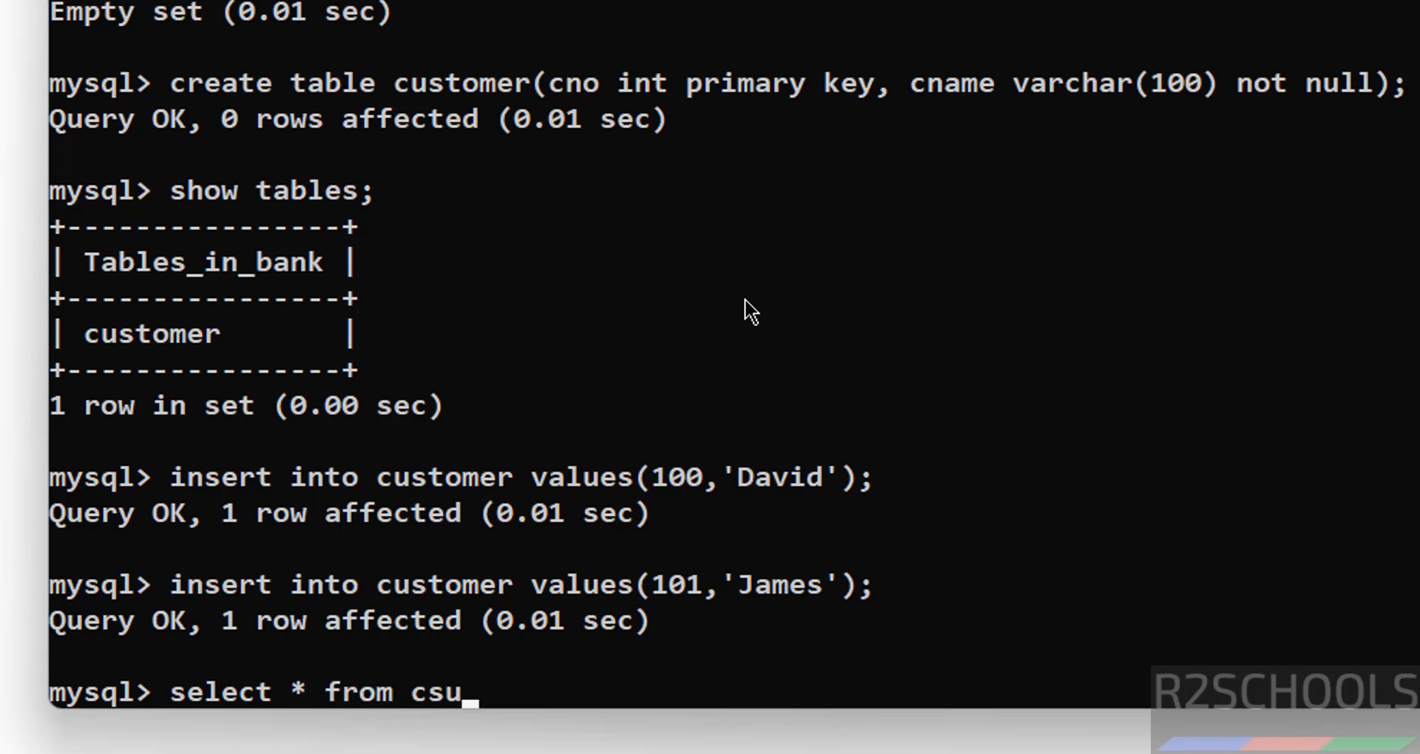
key(BackSpace)
key(BackSpace)
key(BackSpace)
key(BackSpace)
key(BackSpace)
text(ustomer;)
key(Return)
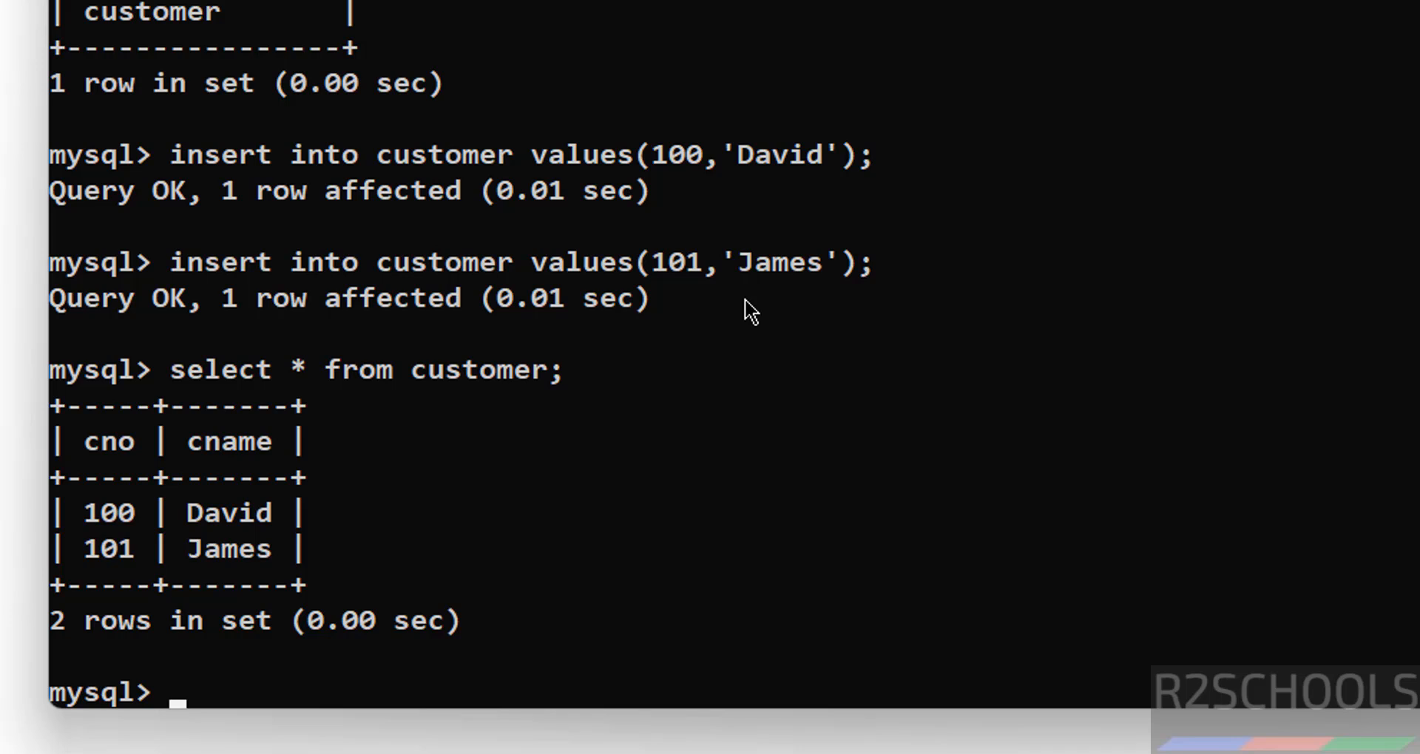
After show users; fails, run select user from mysql.user; to list the four accounts
text(show users;)
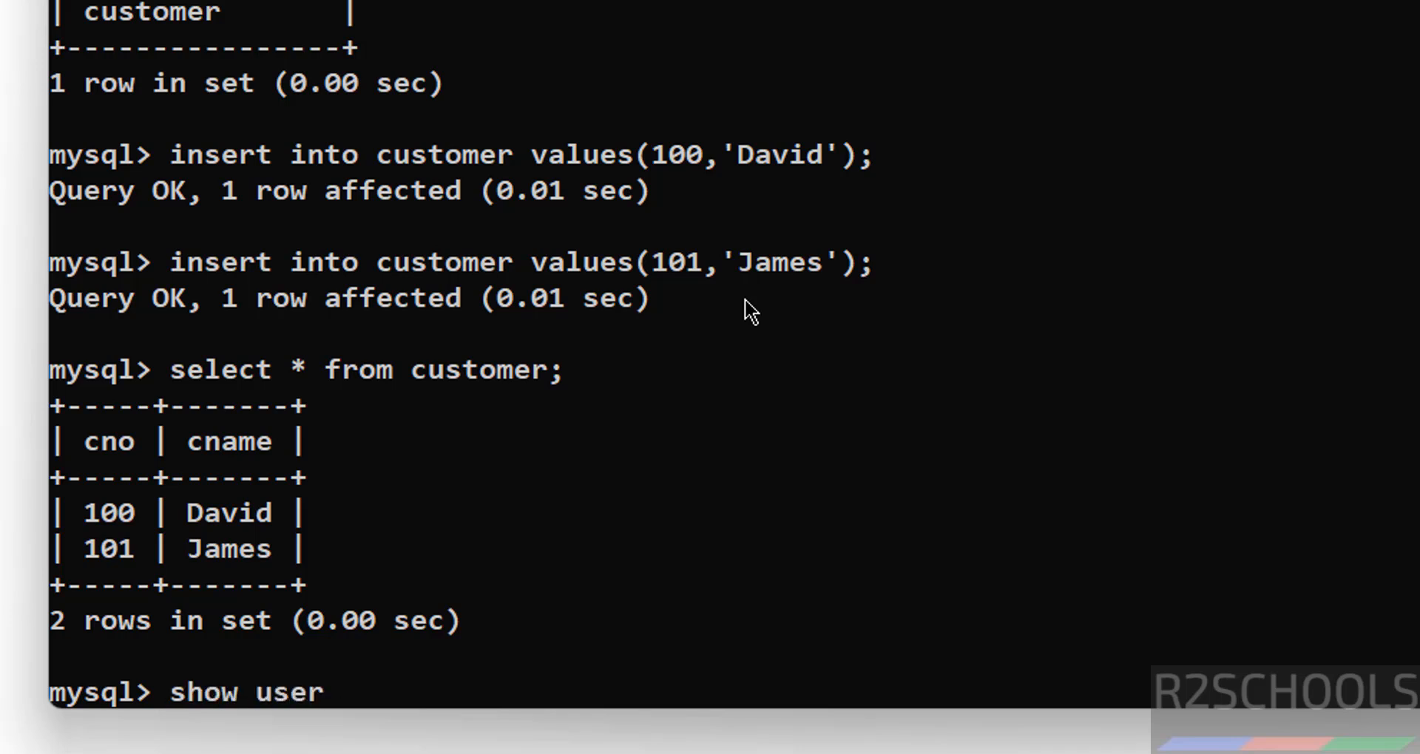
key(Return)
text(sele)
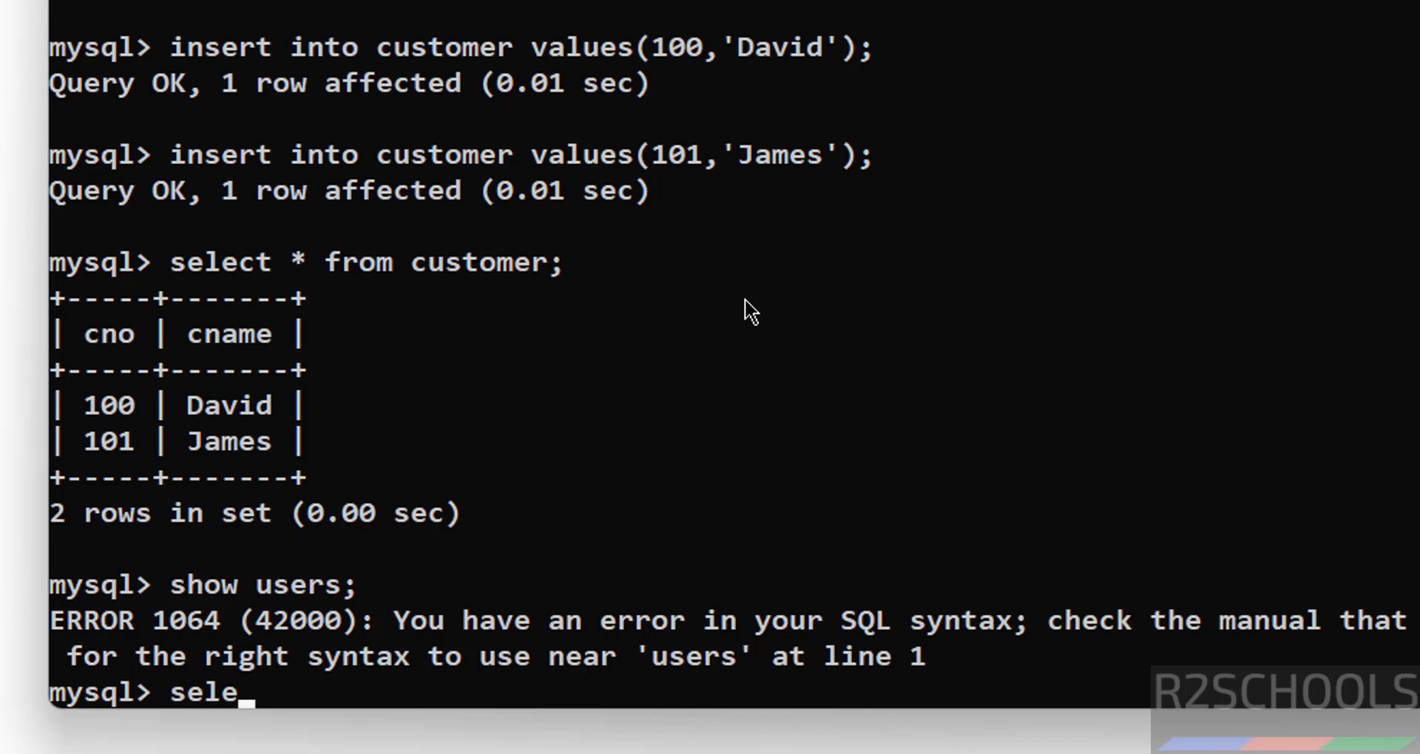
text(ct user form mysq)
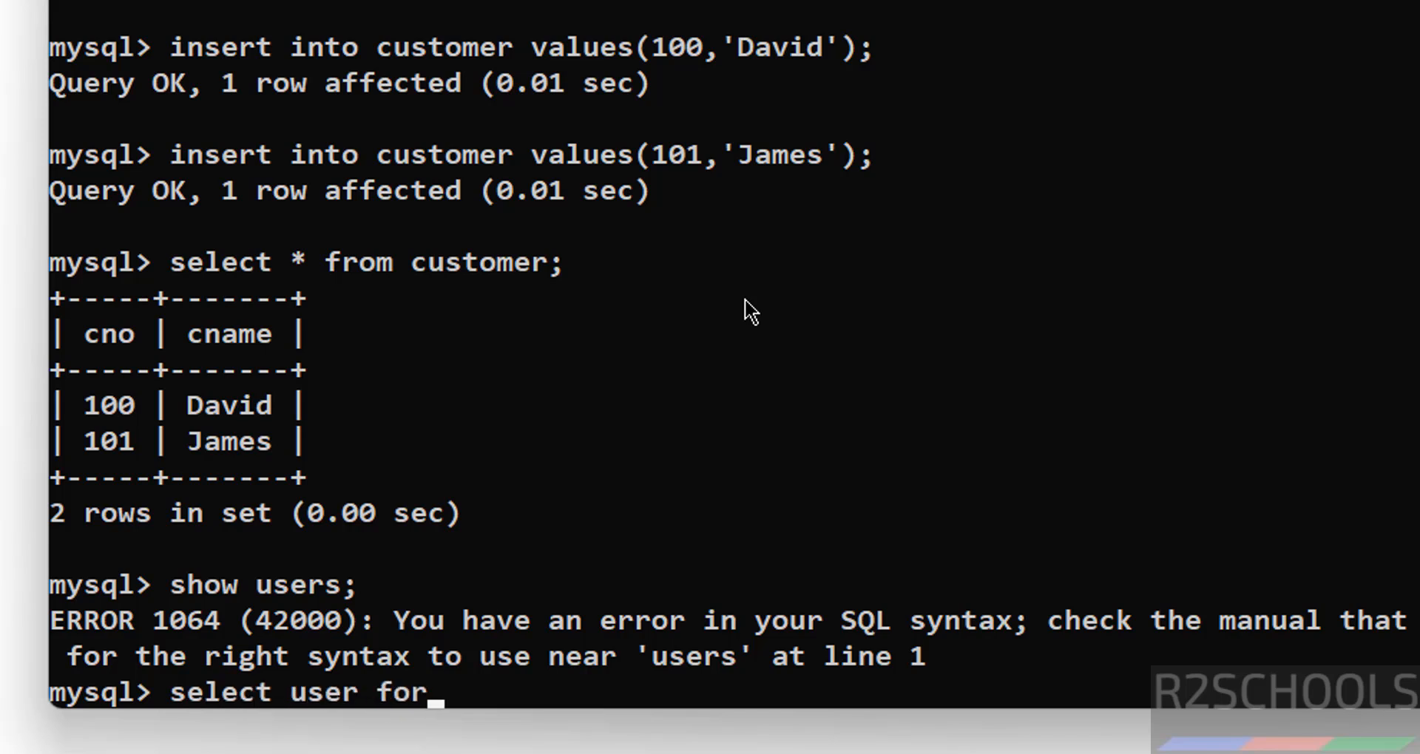
key(BackSpace)
key(BackSpace)
key(BackSpace)
key(BackSpace)
key(BackSpace)
key(BackSpace)
key(BackSpace)
key(BackSpace)
text(rom mysql.user;)
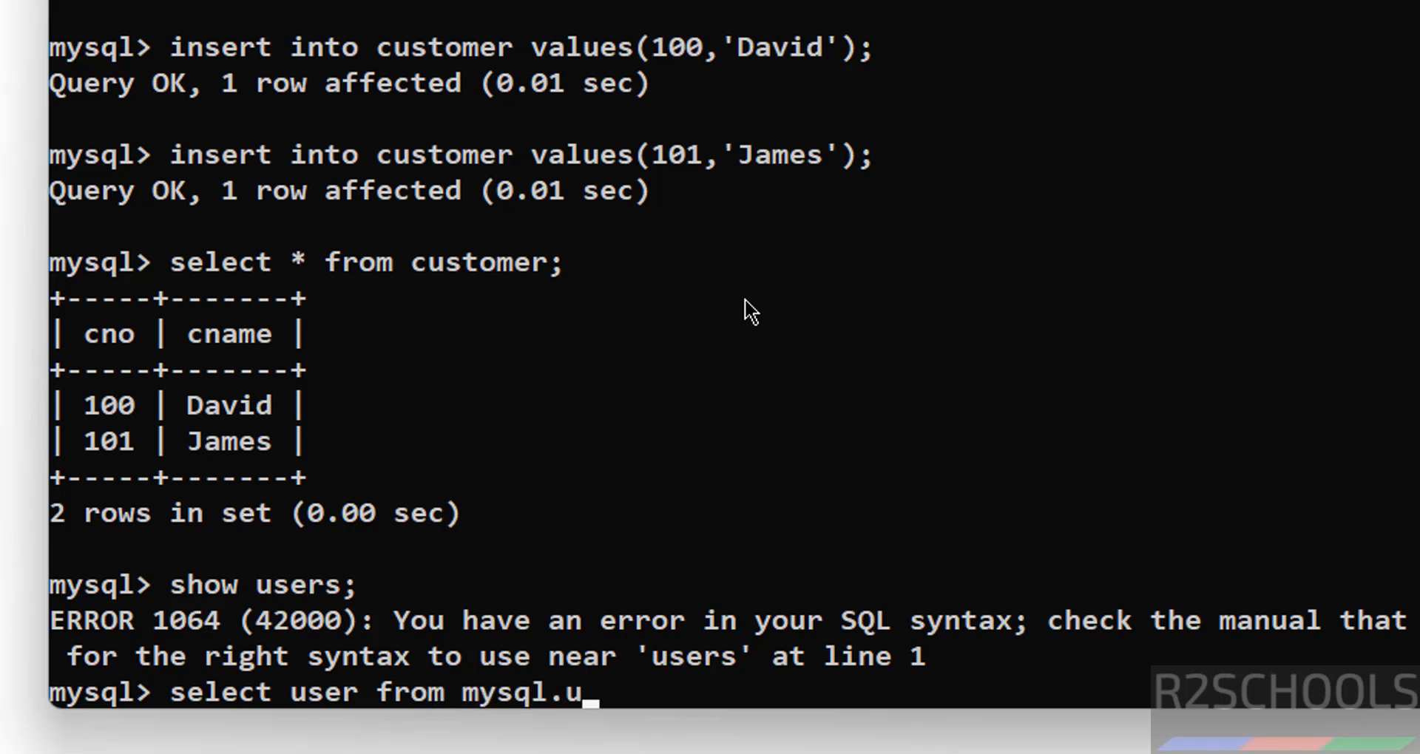
key(Return)
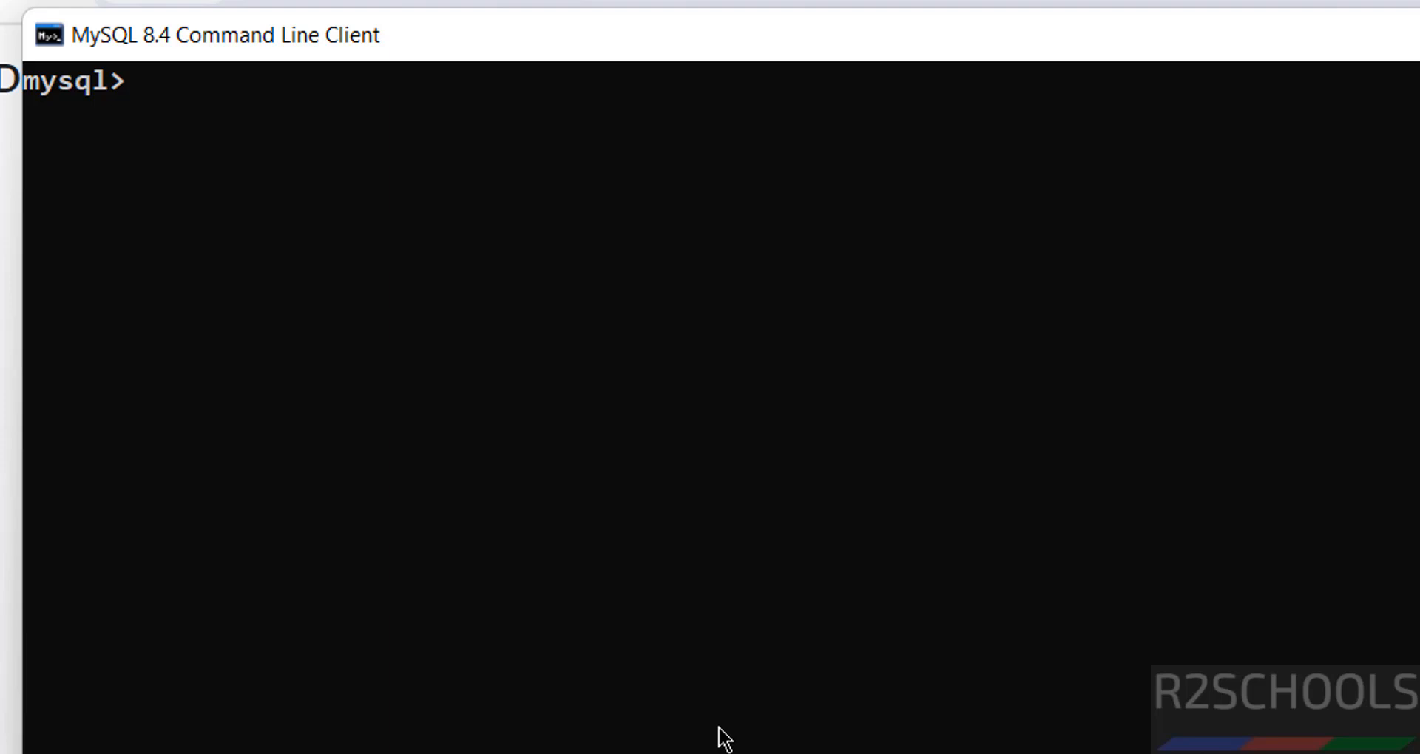
Create a new user identified by a password and rerun the mysql.user query showing five accounts
text(create user )
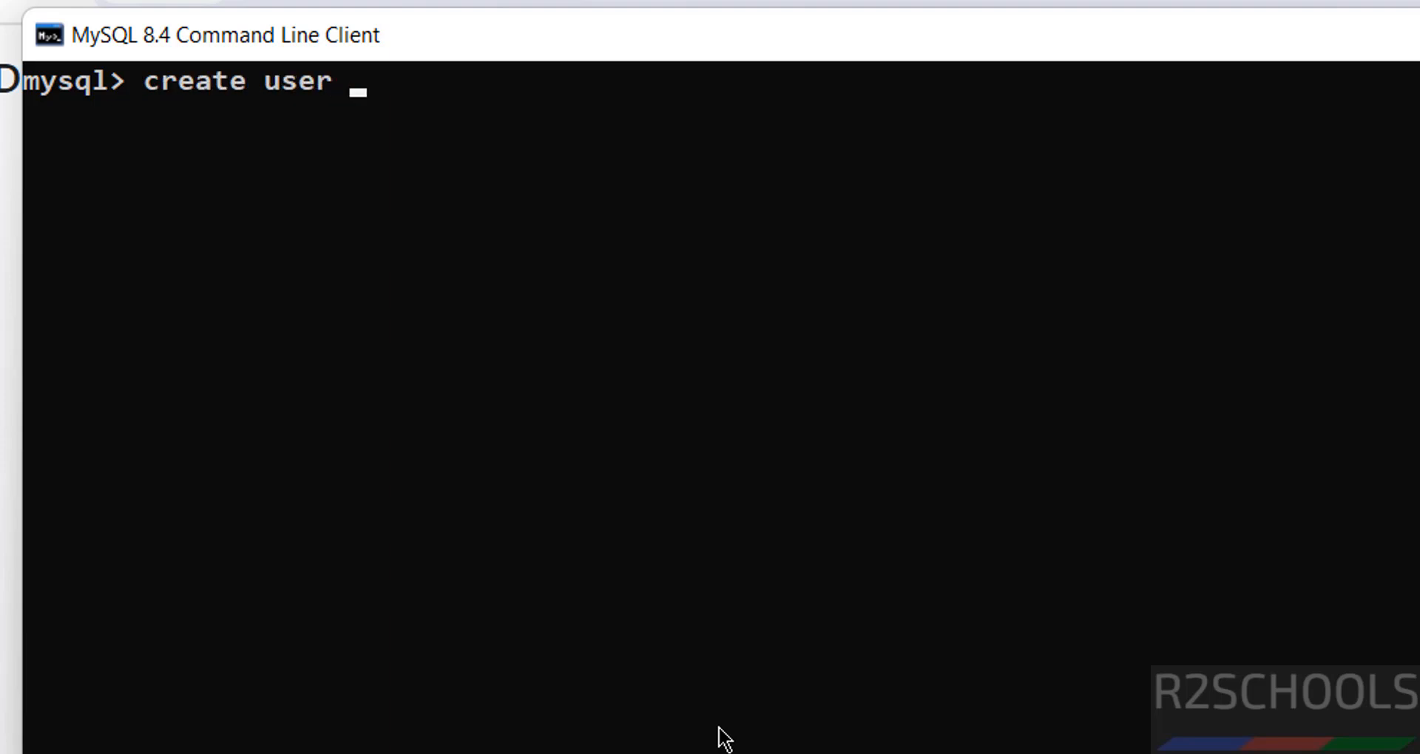
text(david)
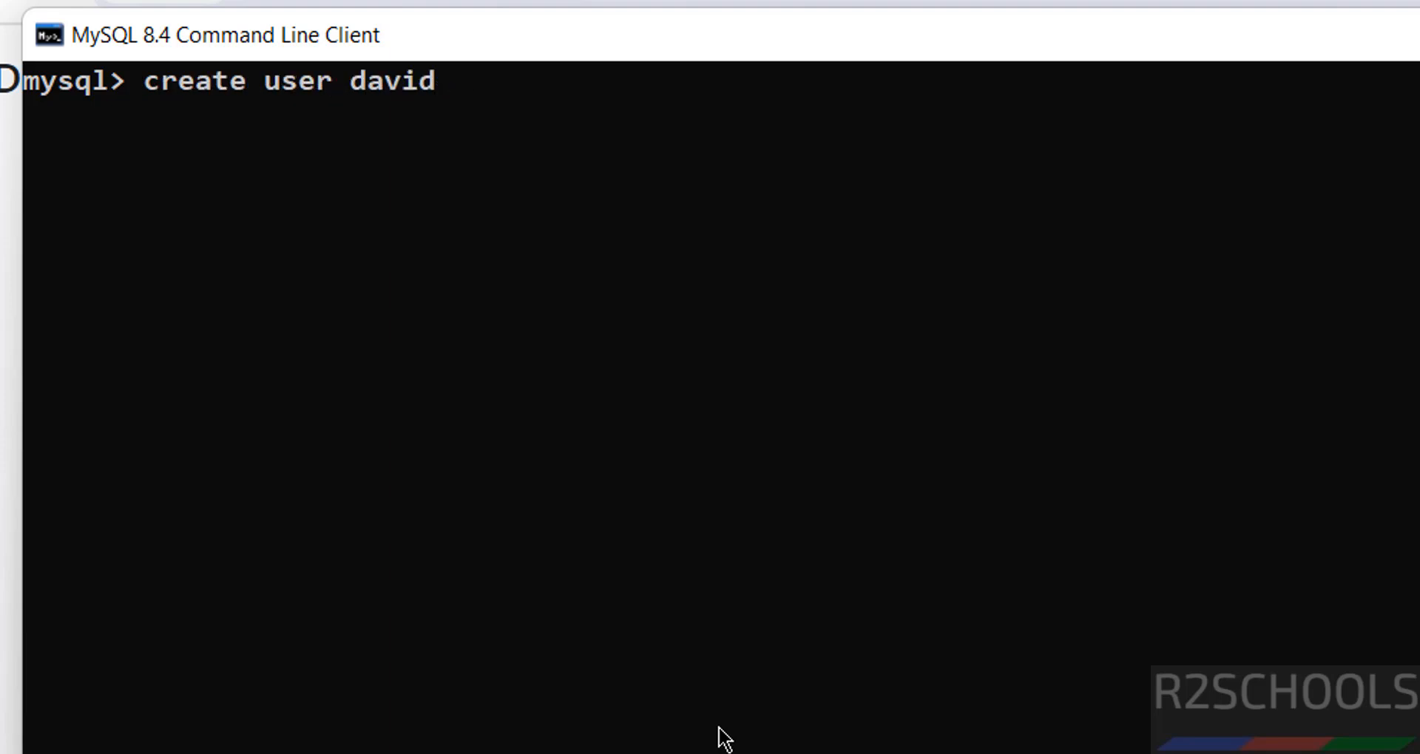
text( identified by )
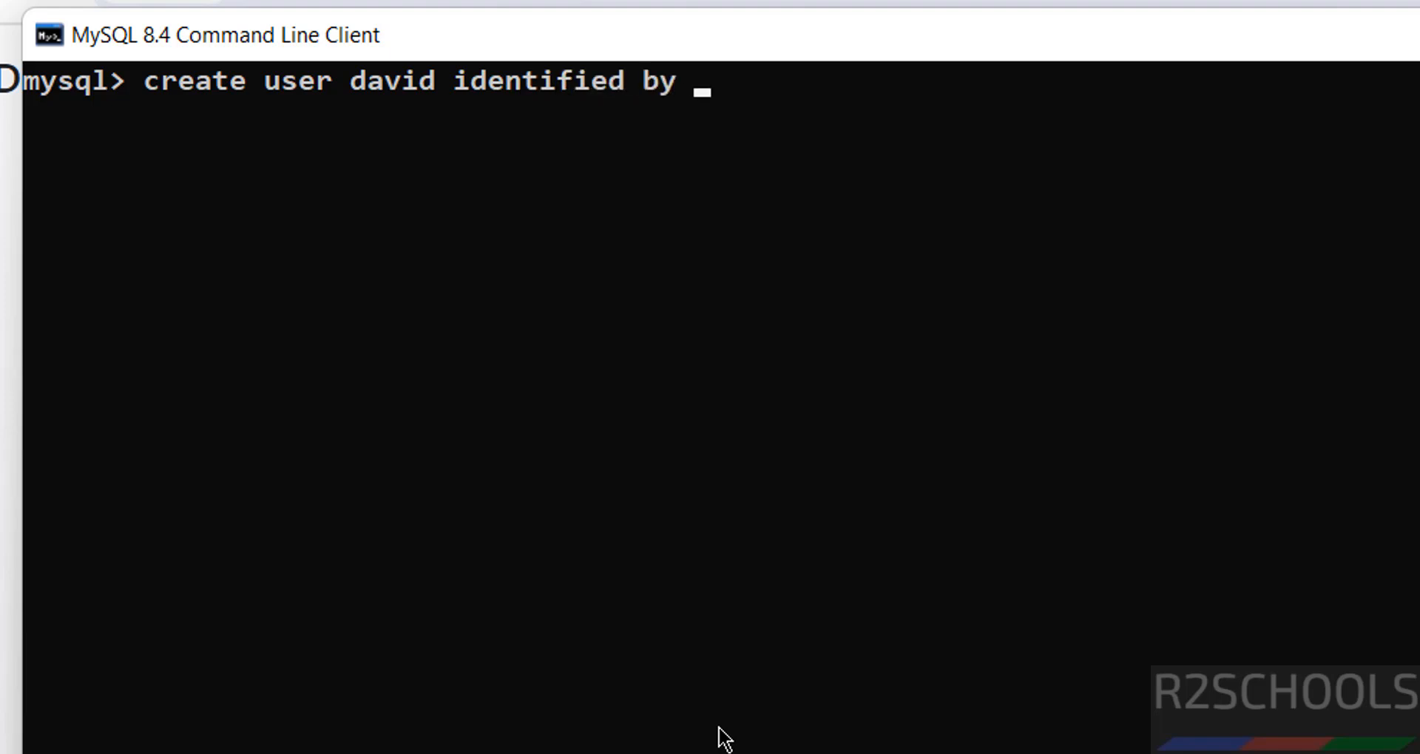
text('David)
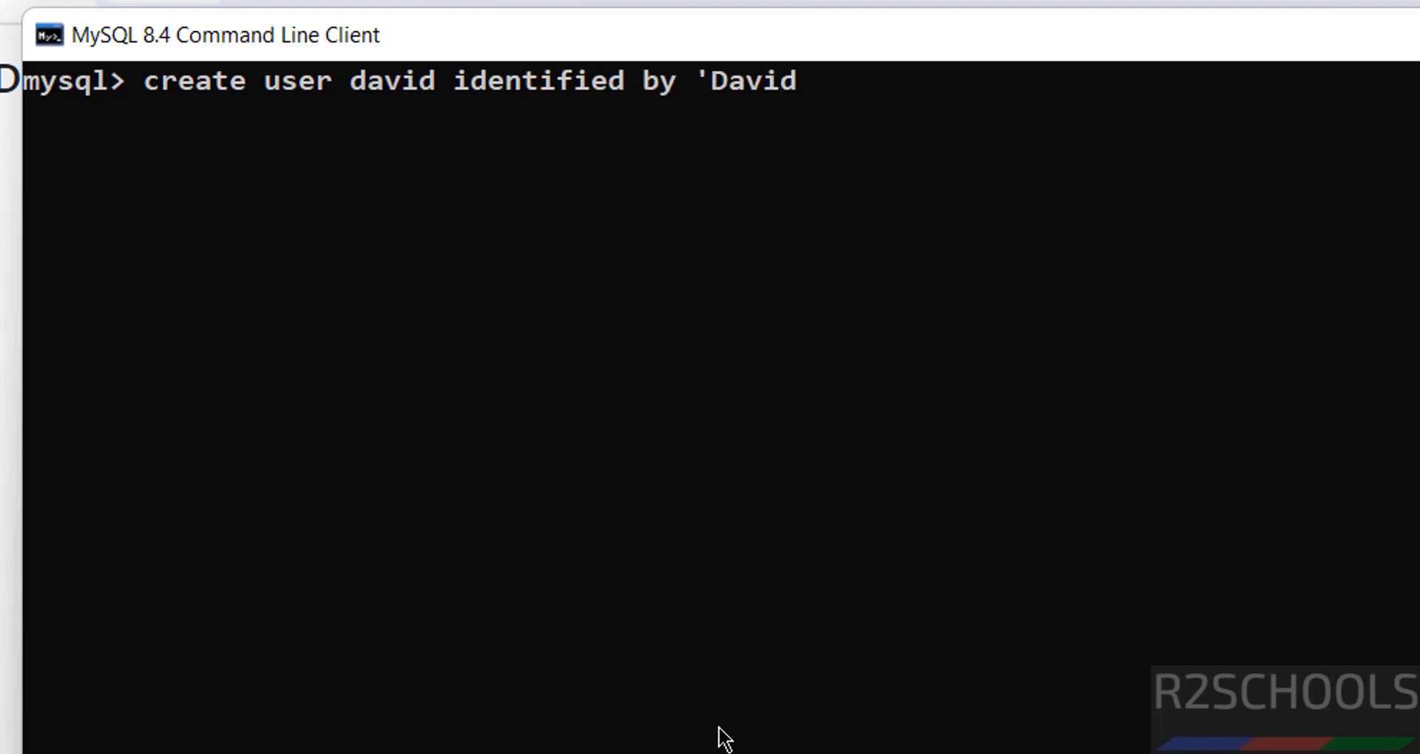
text(@123';)
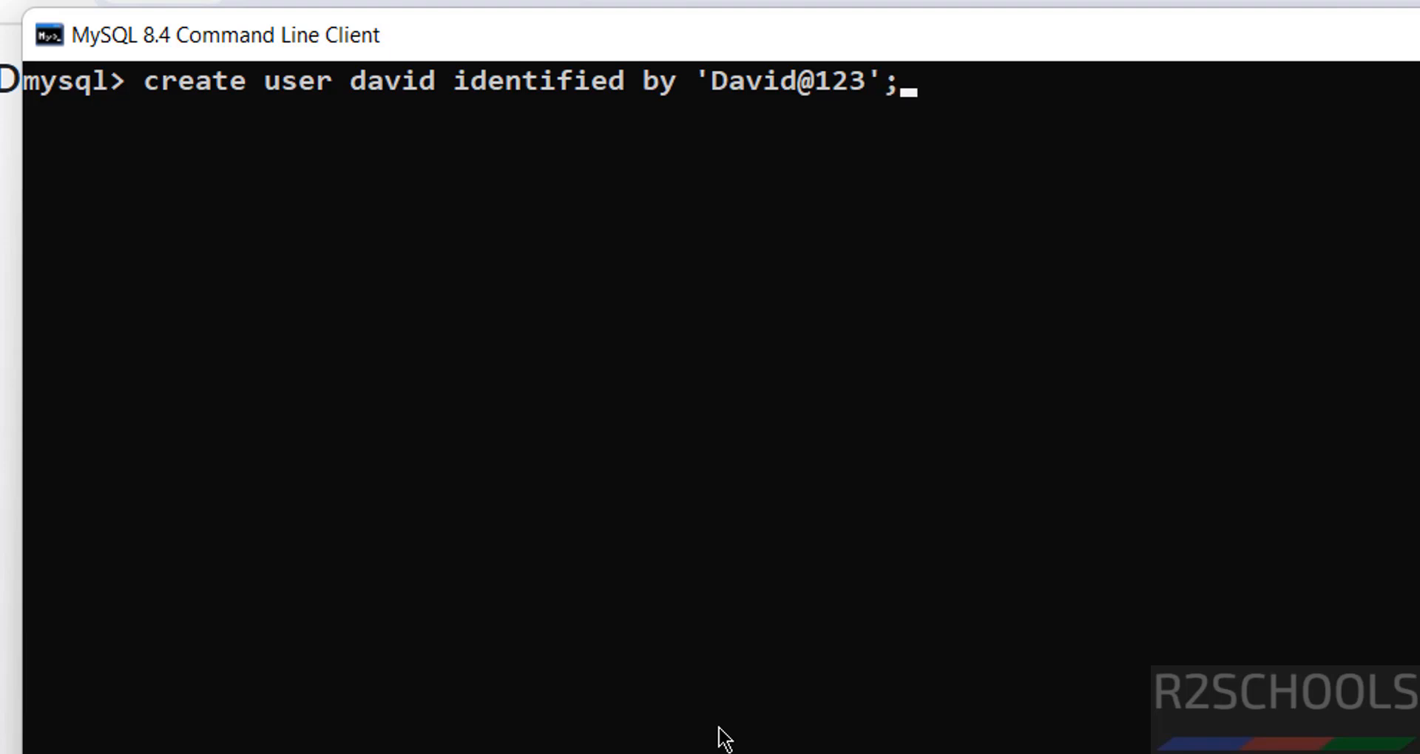
key(Return)
key(Up)
key(Up)
key(Up)
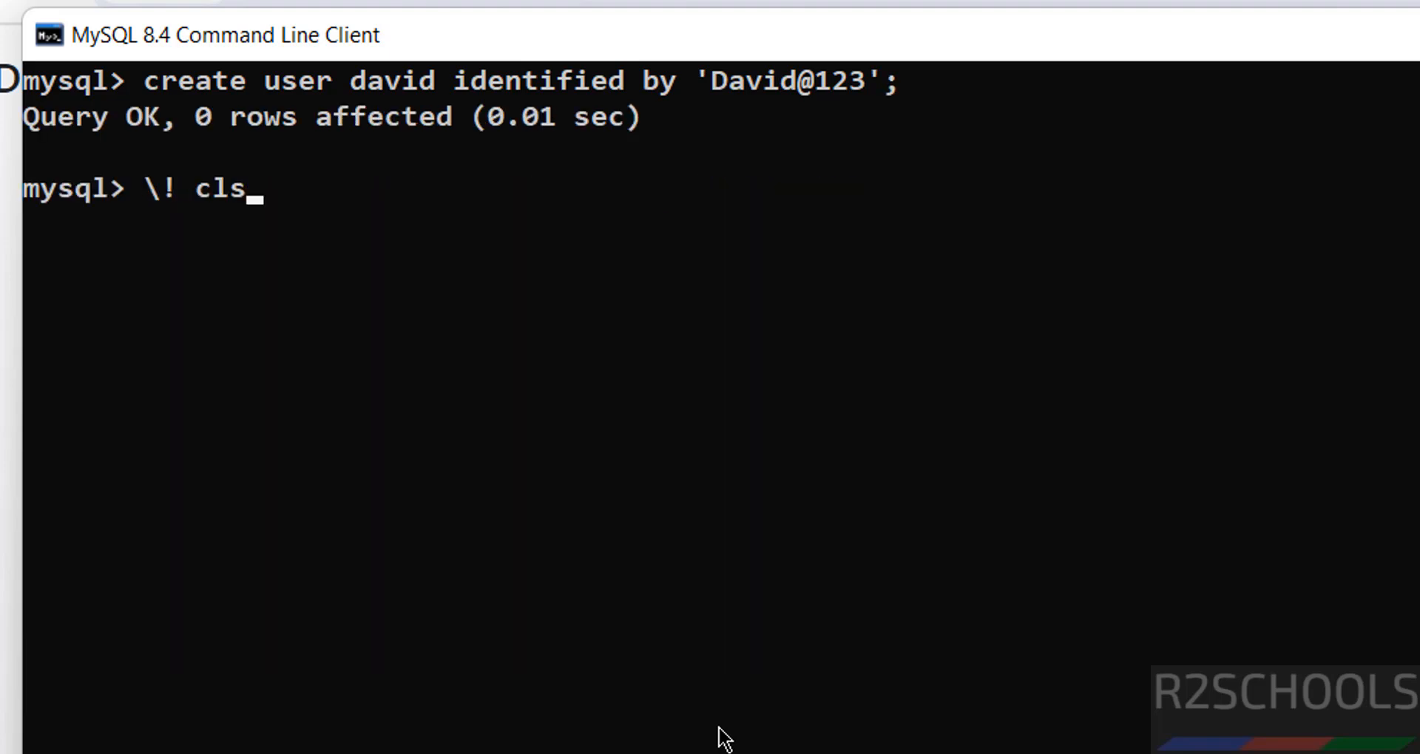
key(Return)
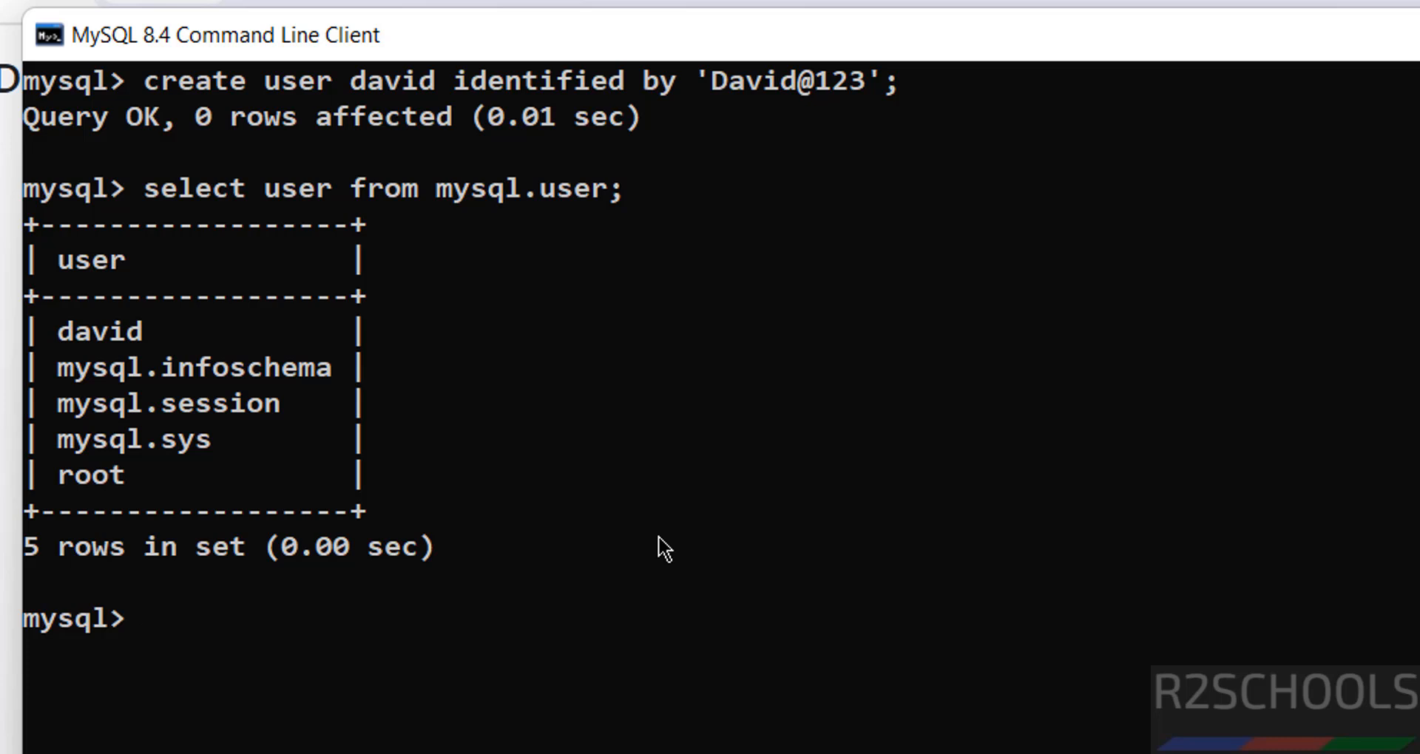
key(super)
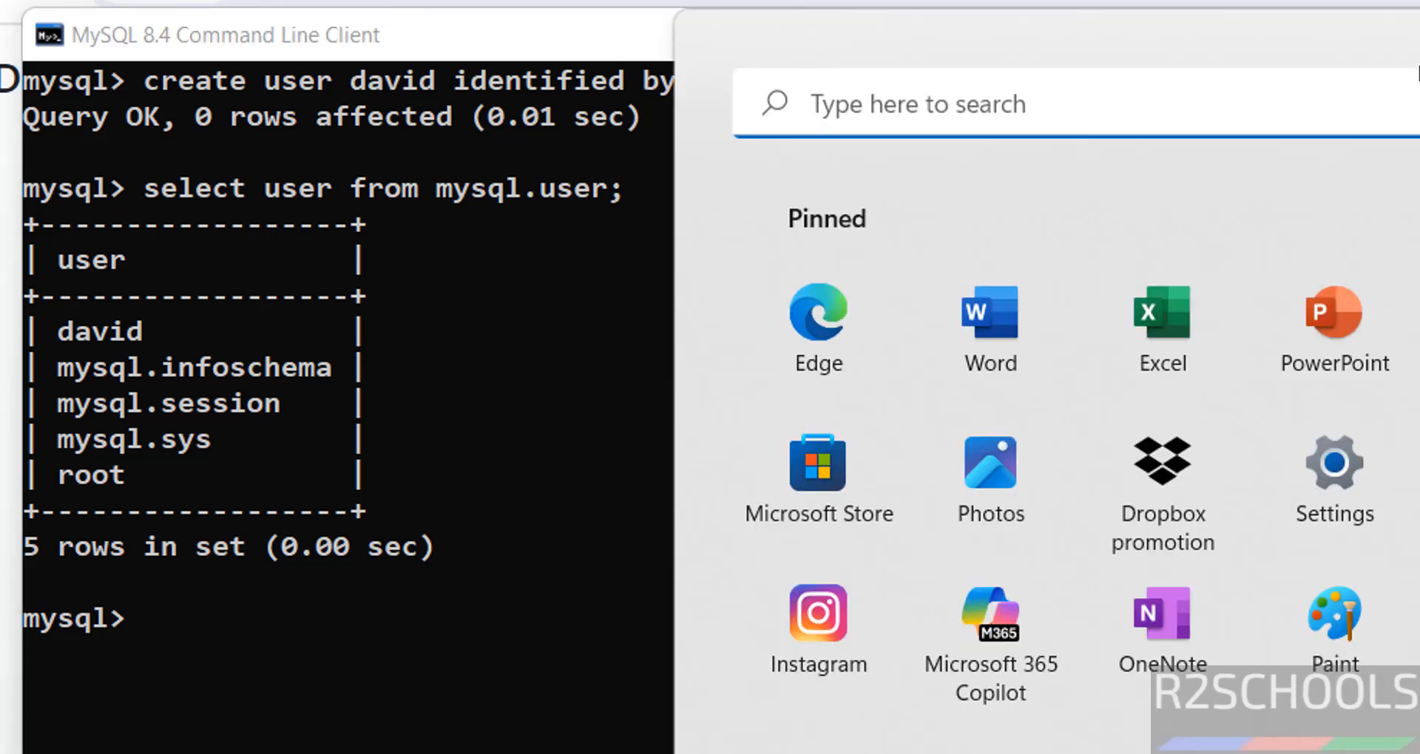
Search 'mysql' to launch MySQL Workbench 8.0 CE and open Setup New Connection
text(mysql)
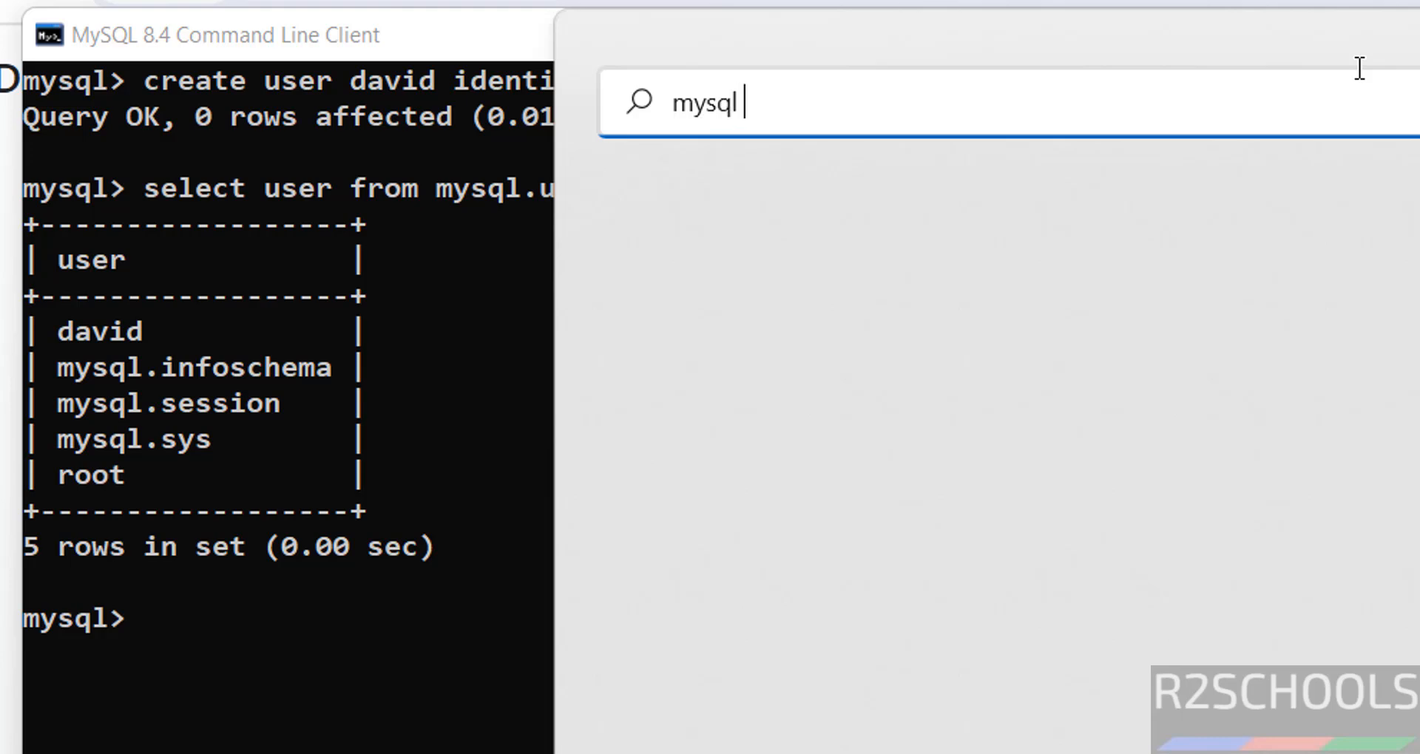
click(849, 386)
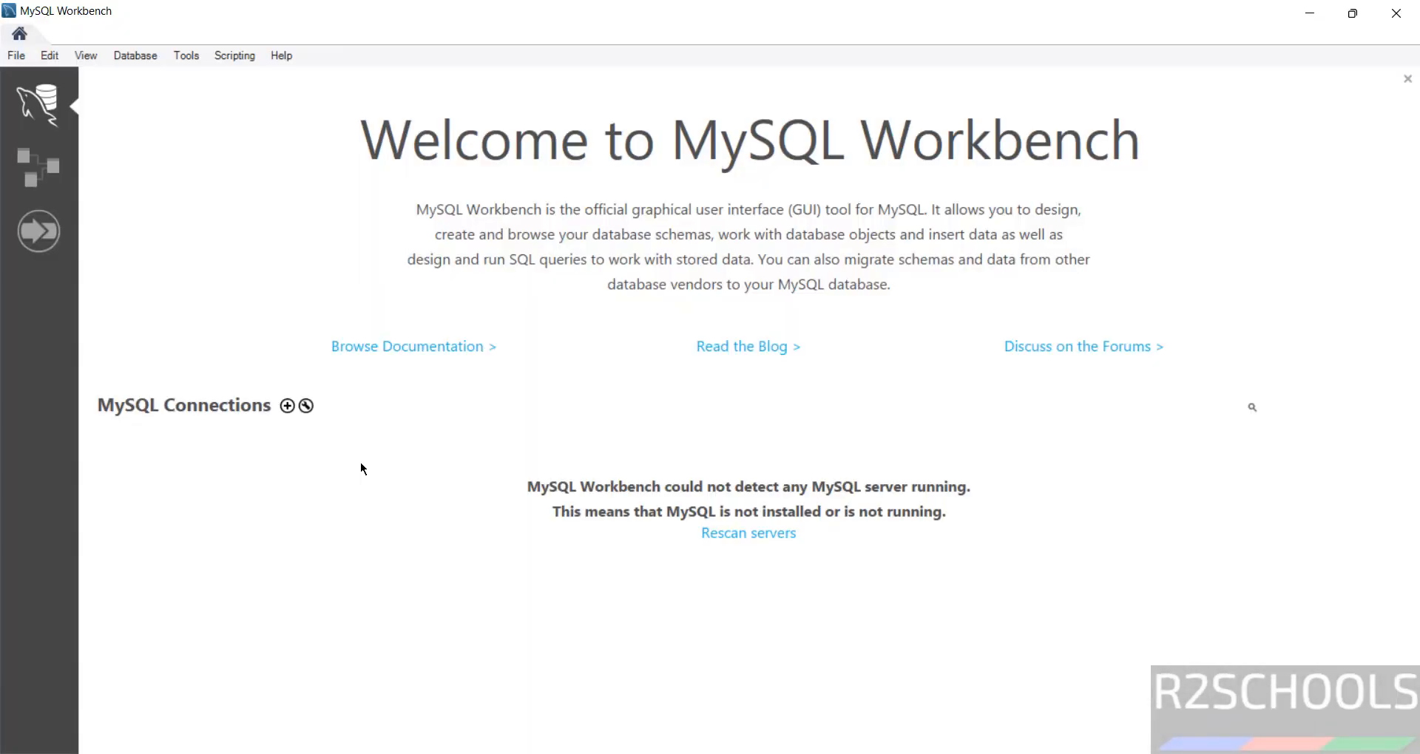
click(285, 408)
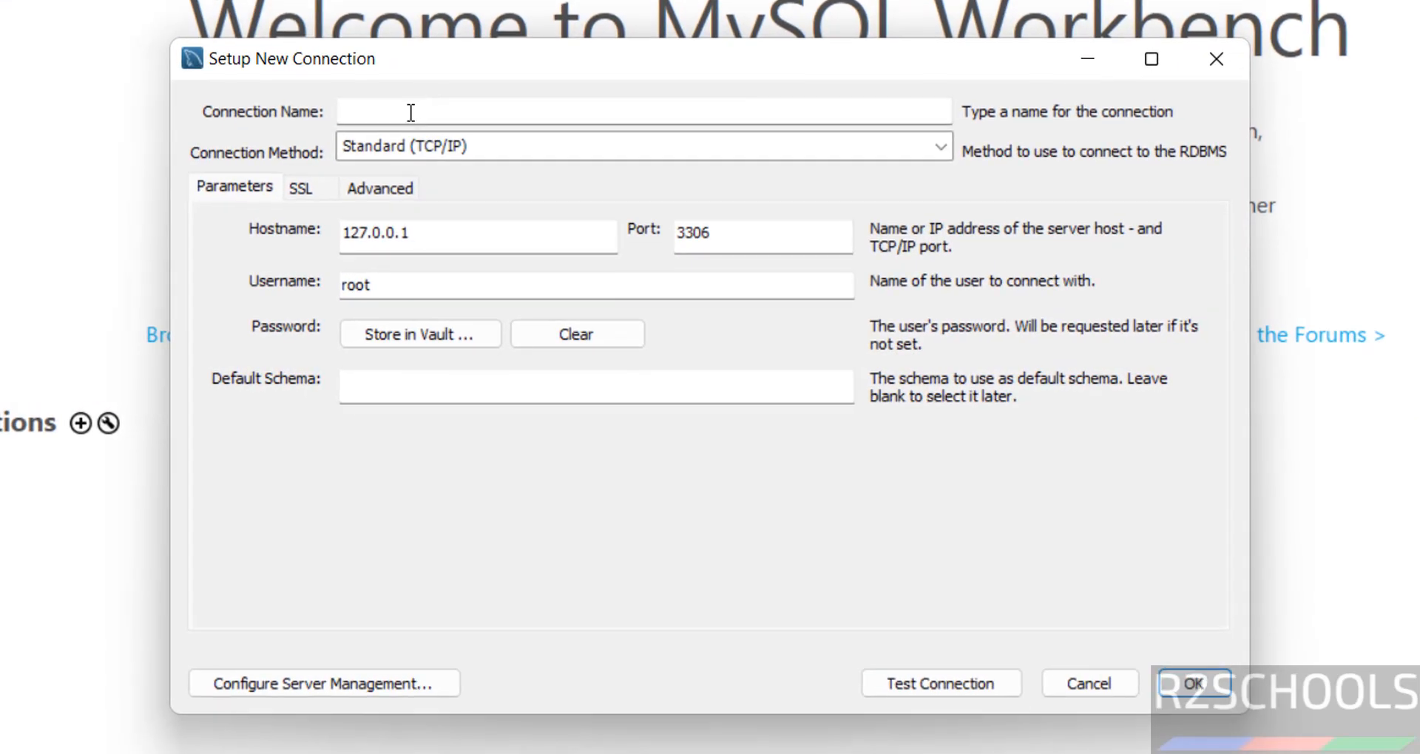
Name the connection mysql847 for root at 127.0.0.1:3306 and store the root password
click(412, 113)
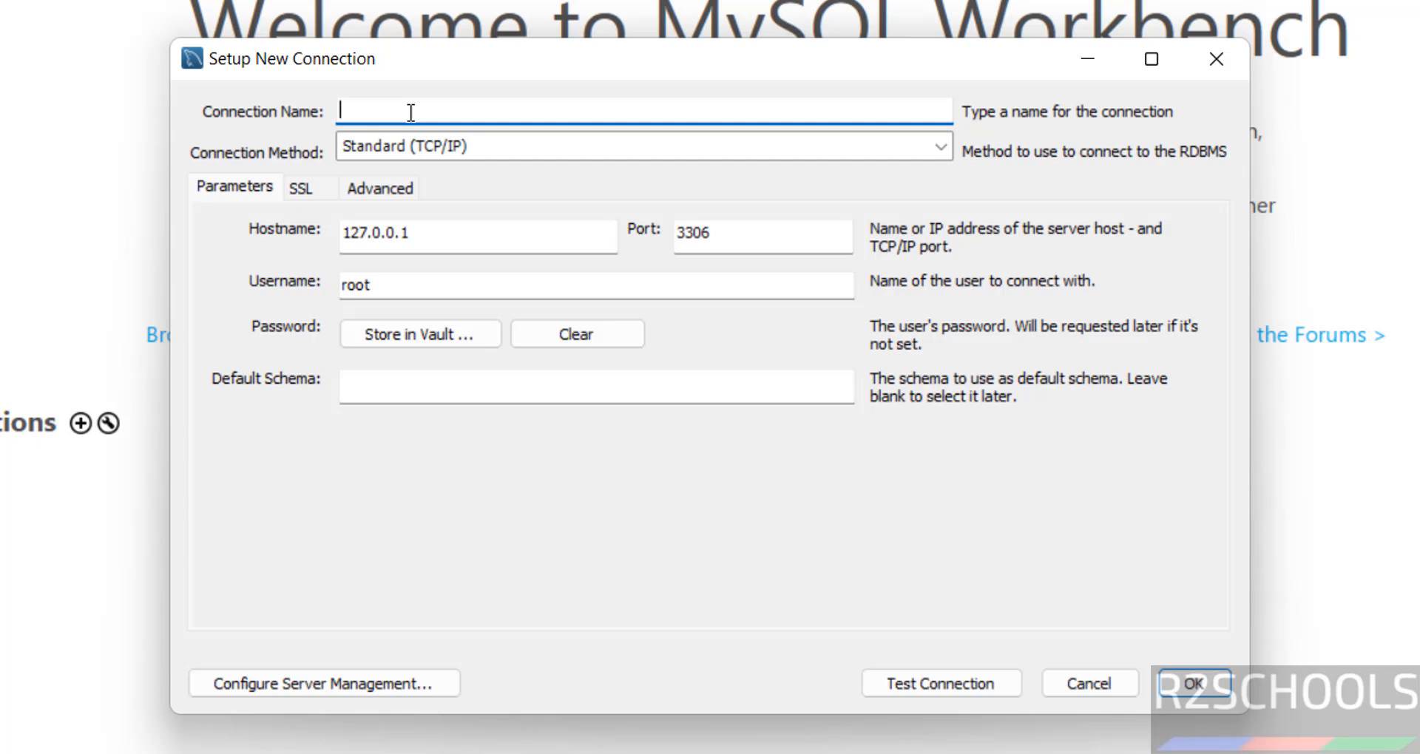
text(mysql847)
drag(417, 234, 324, 233)
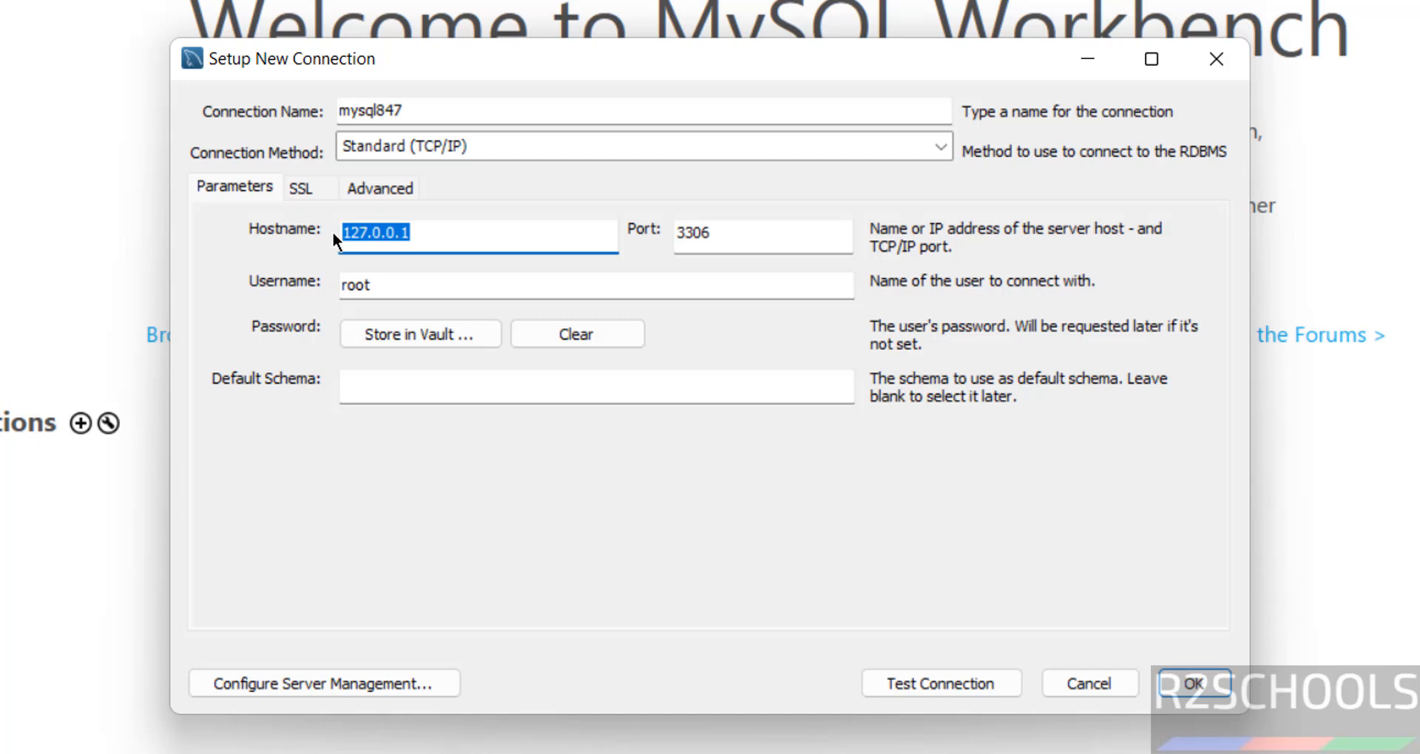
drag(739, 233, 641, 226)
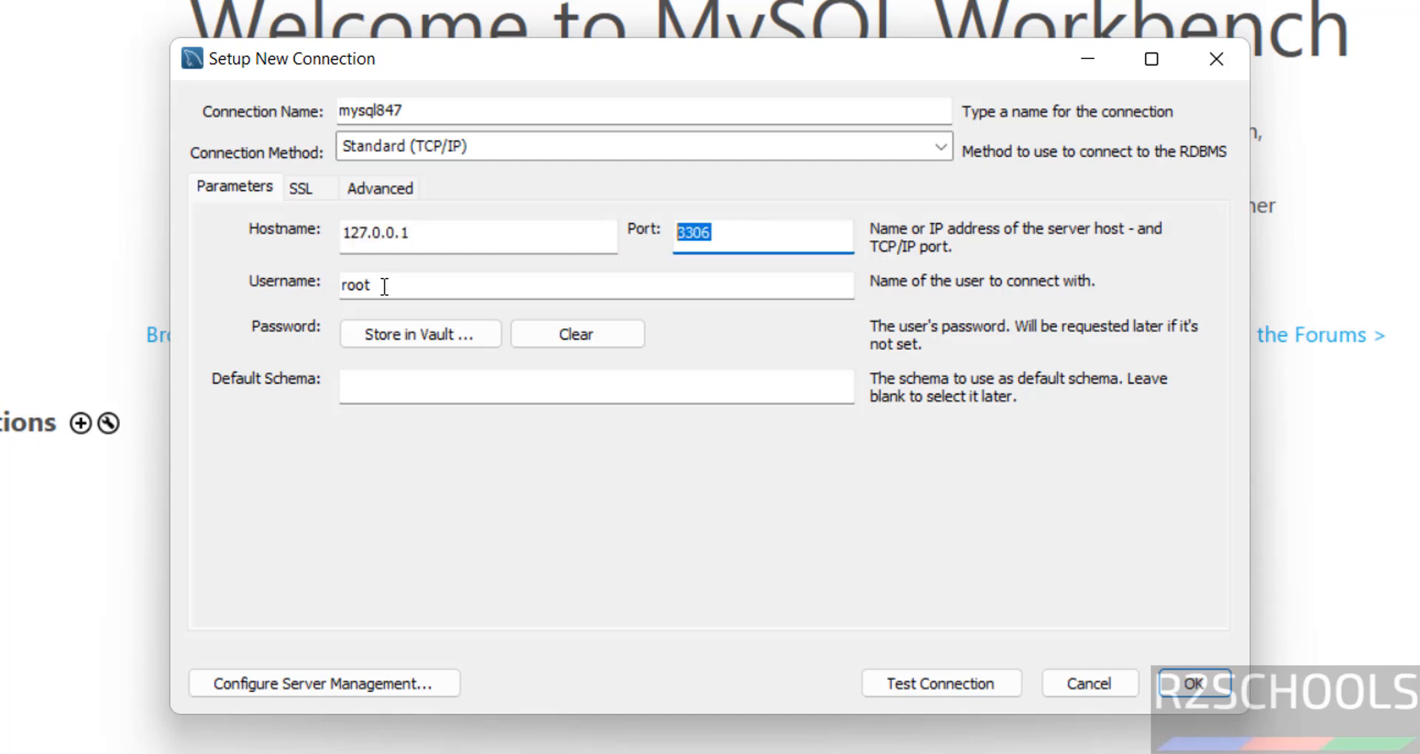
drag(385, 286, 330, 286)
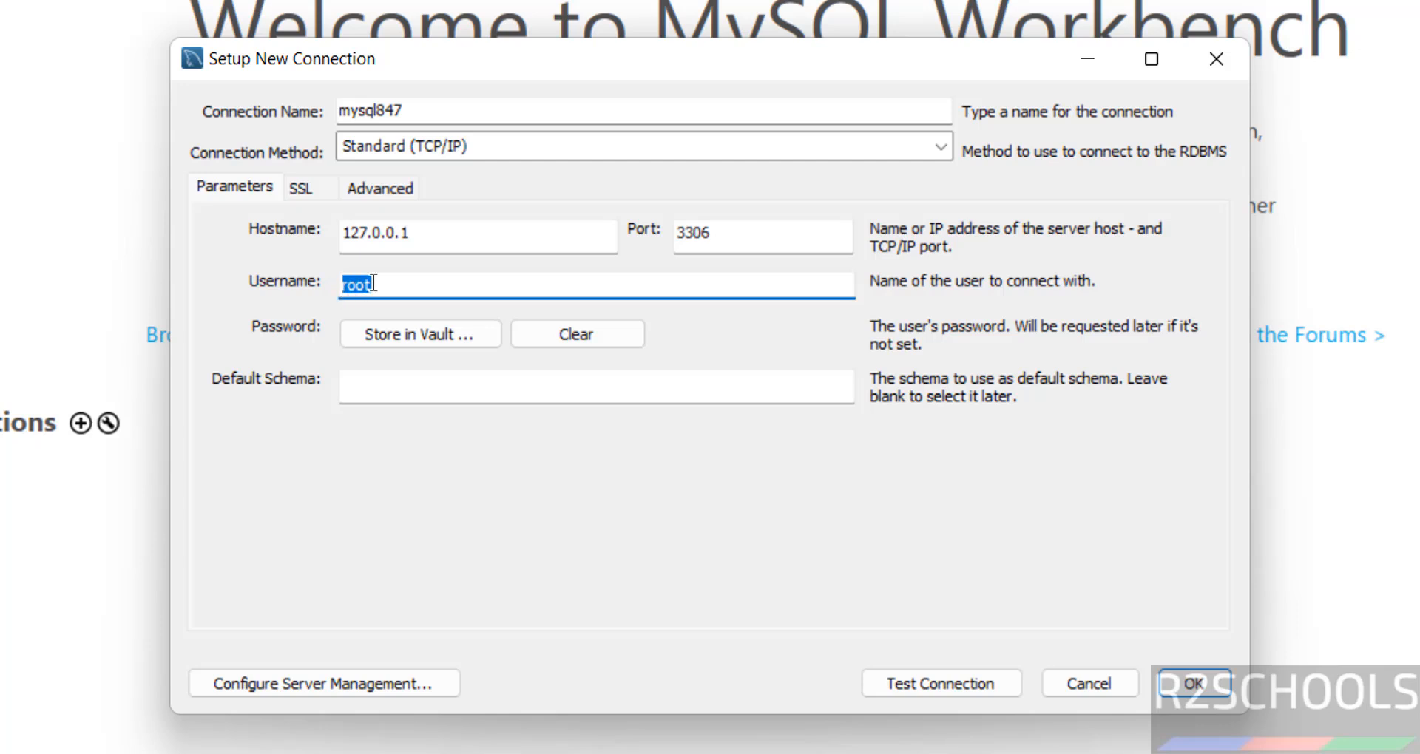
click(415, 333)
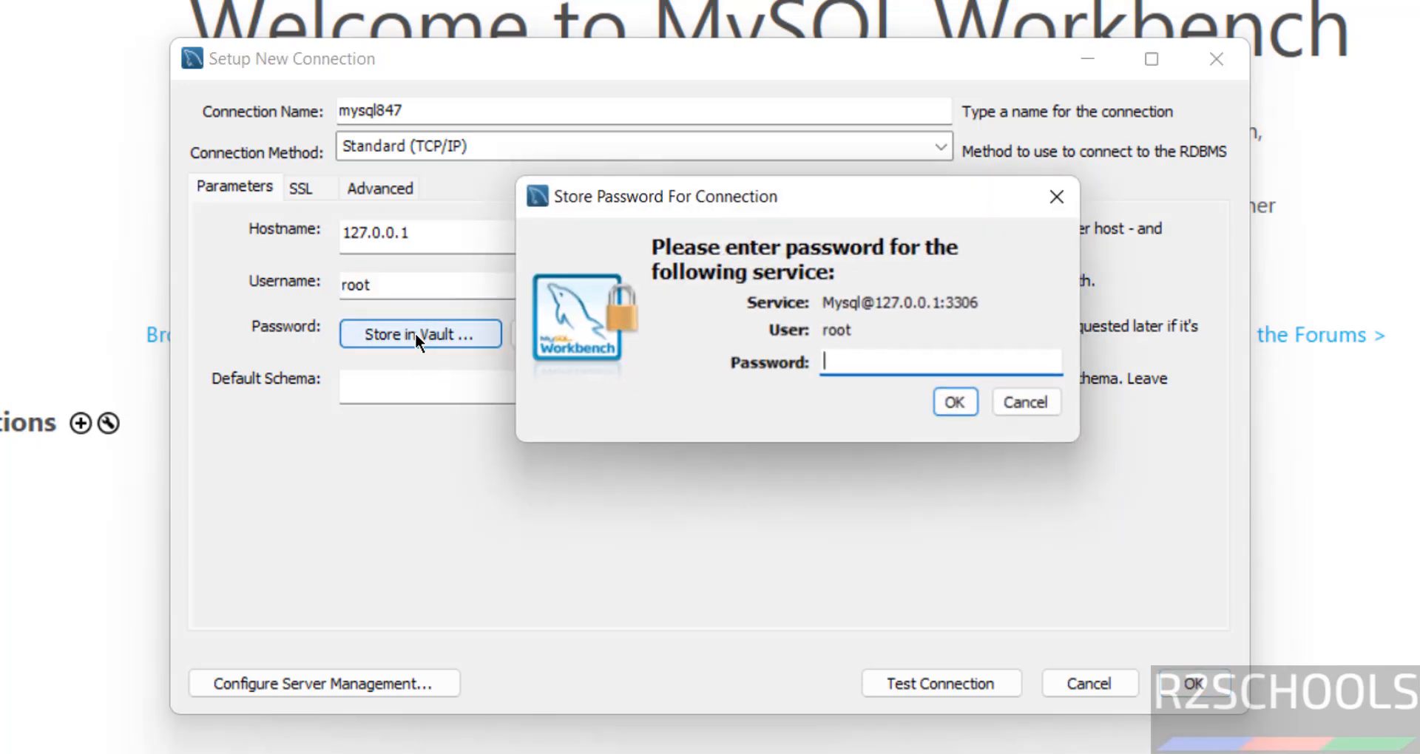
text(**********)
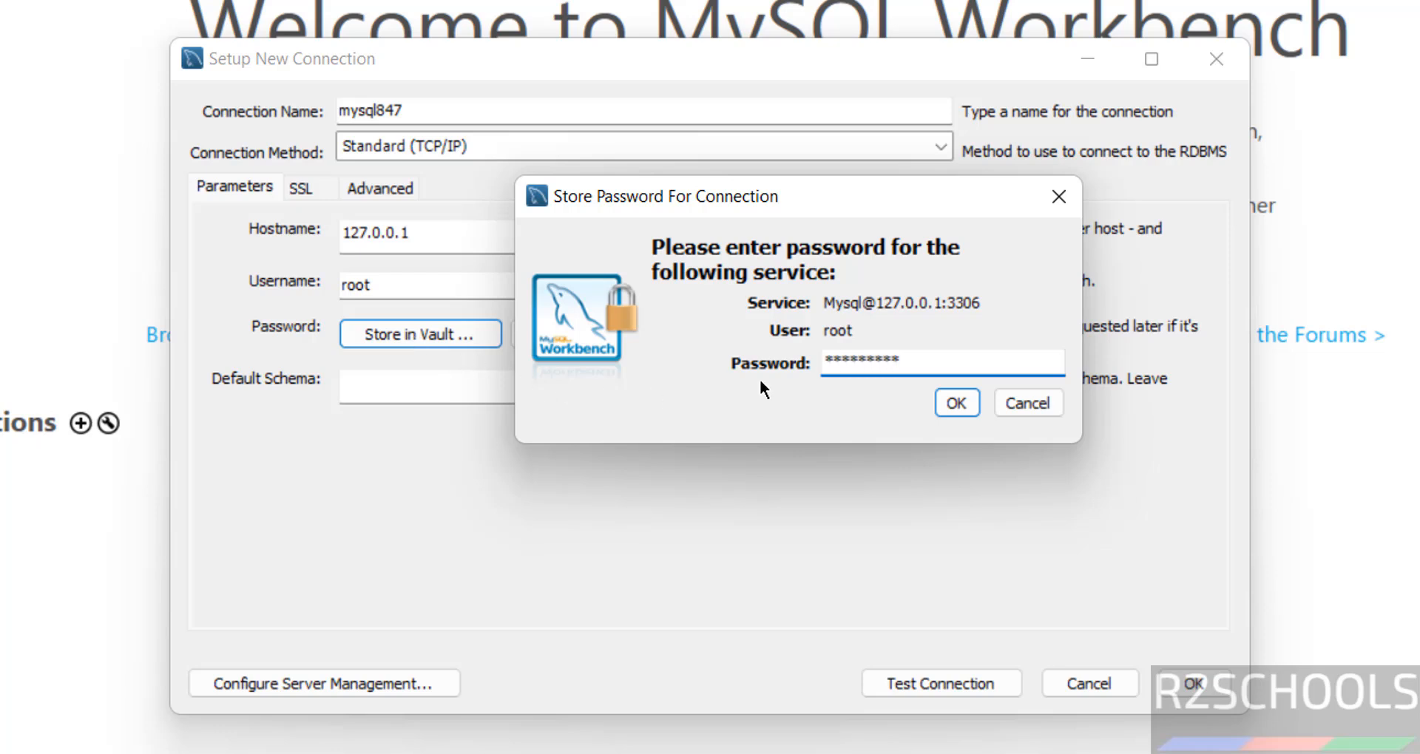
click(957, 404)
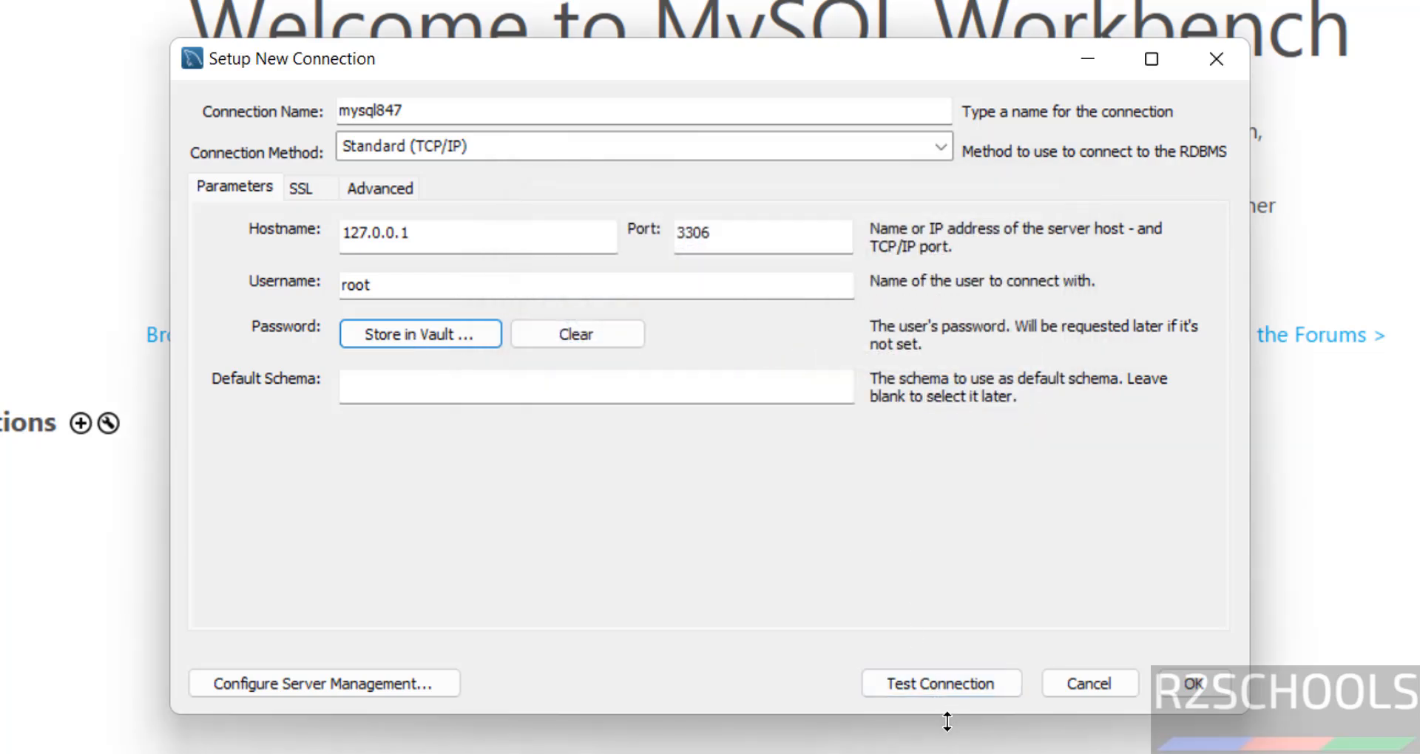
Test the connection past the version warning, then save mysql847
click(969, 690)
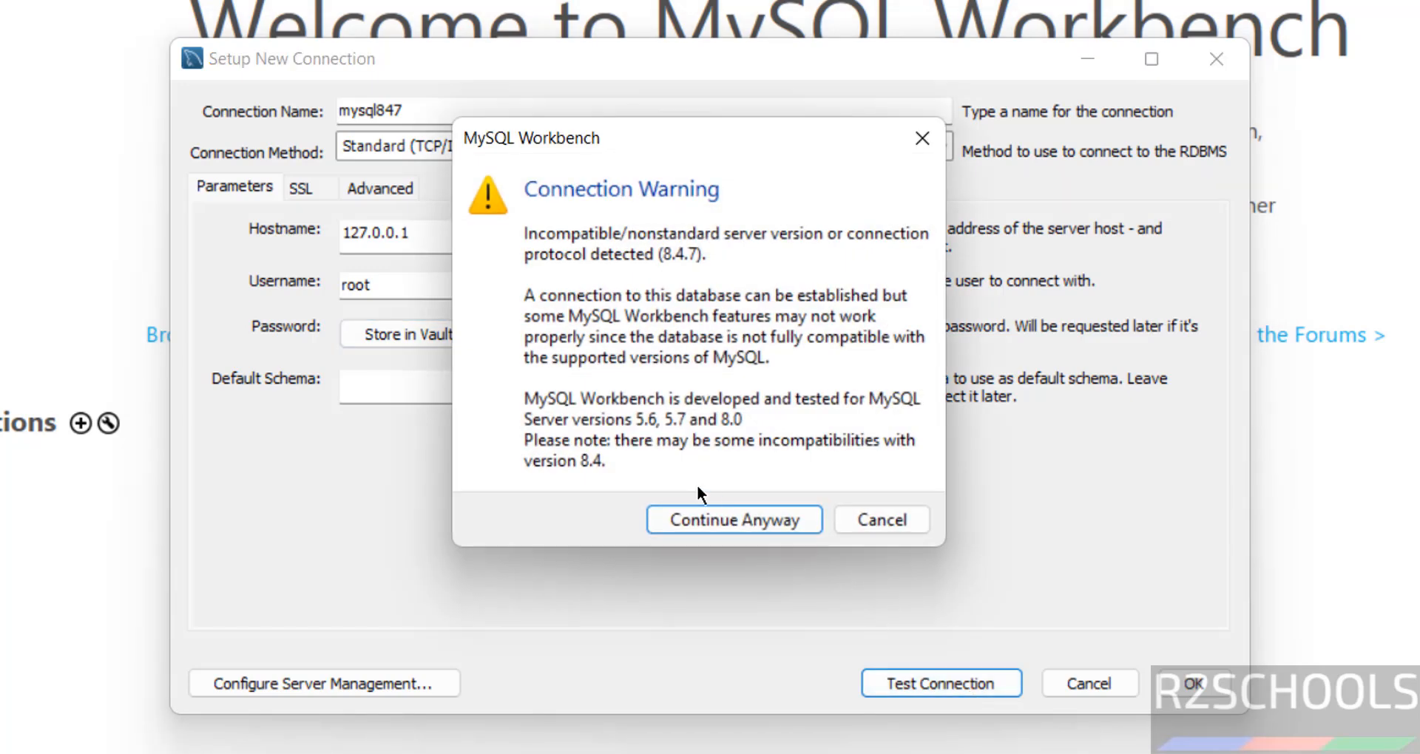
click(684, 516)
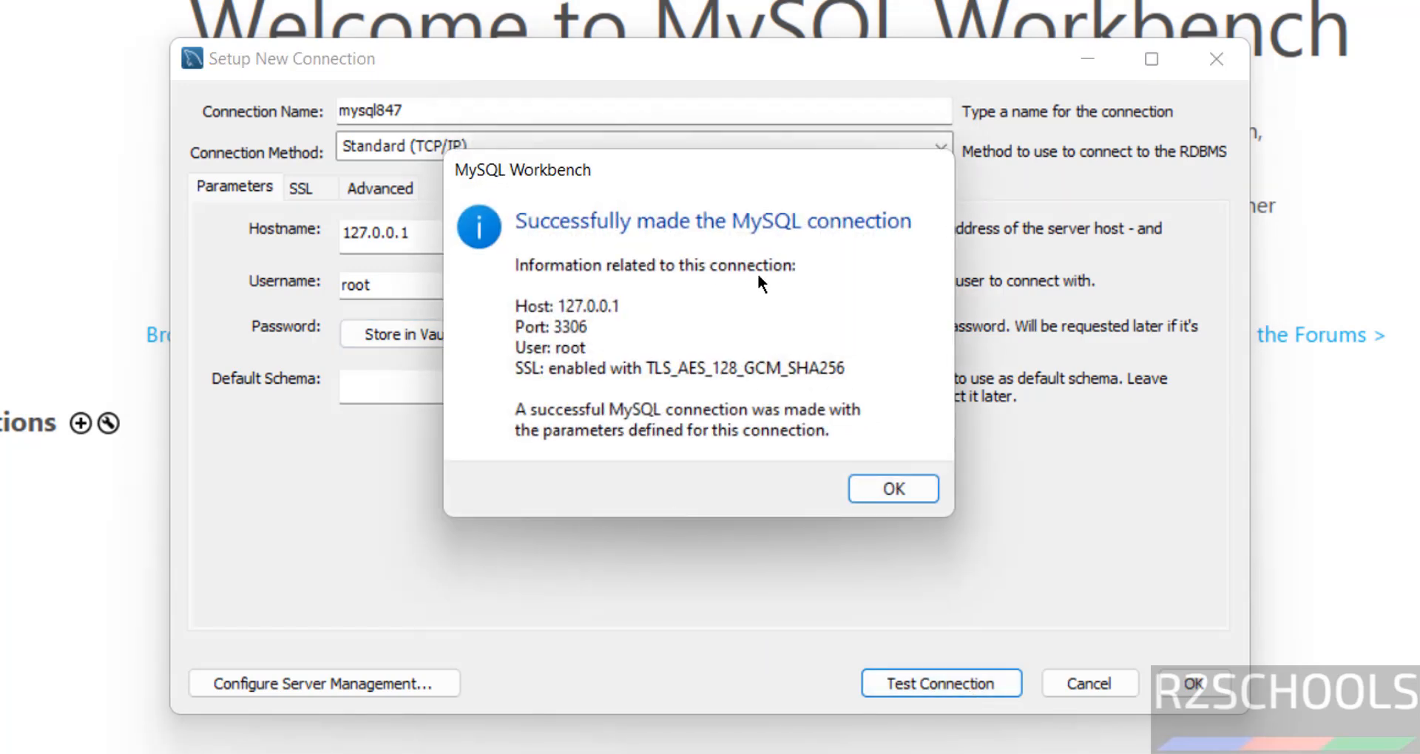
click(892, 488)
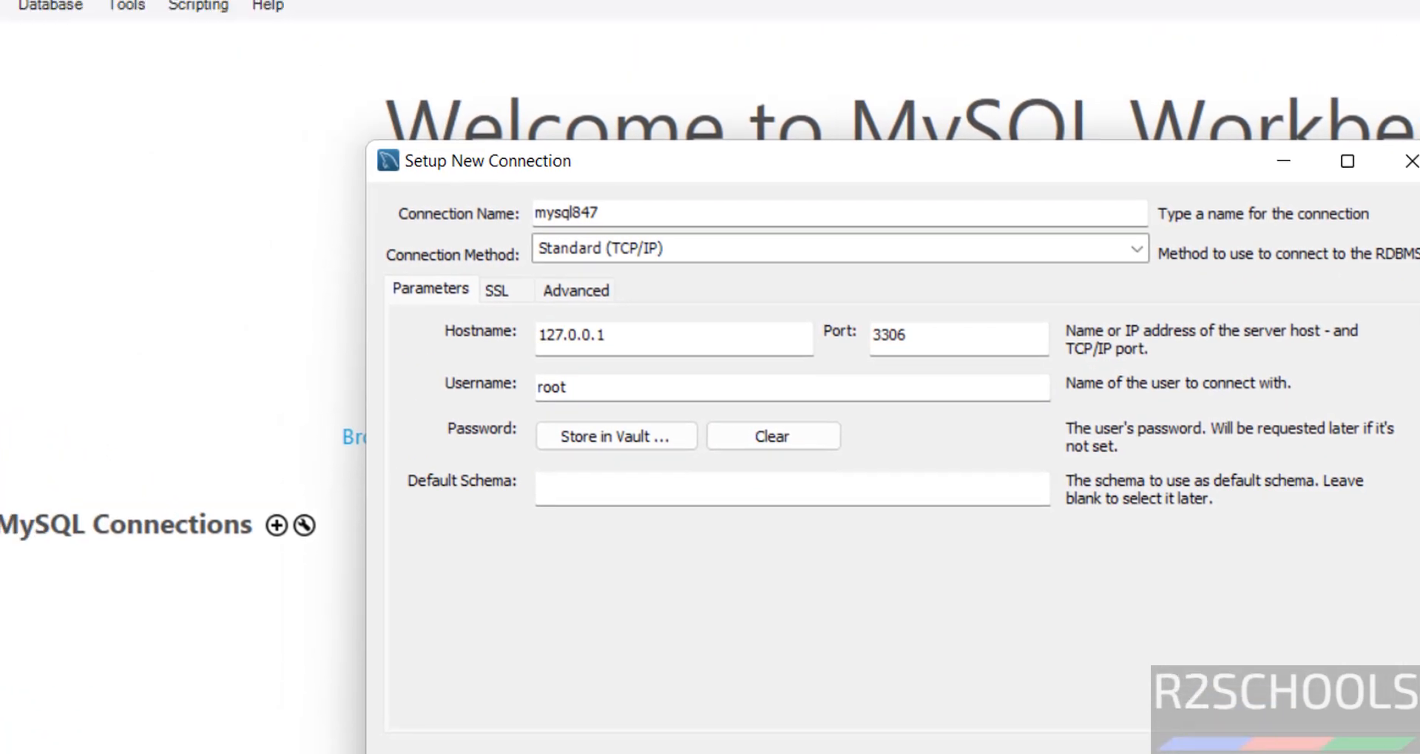
click(1368, 753)
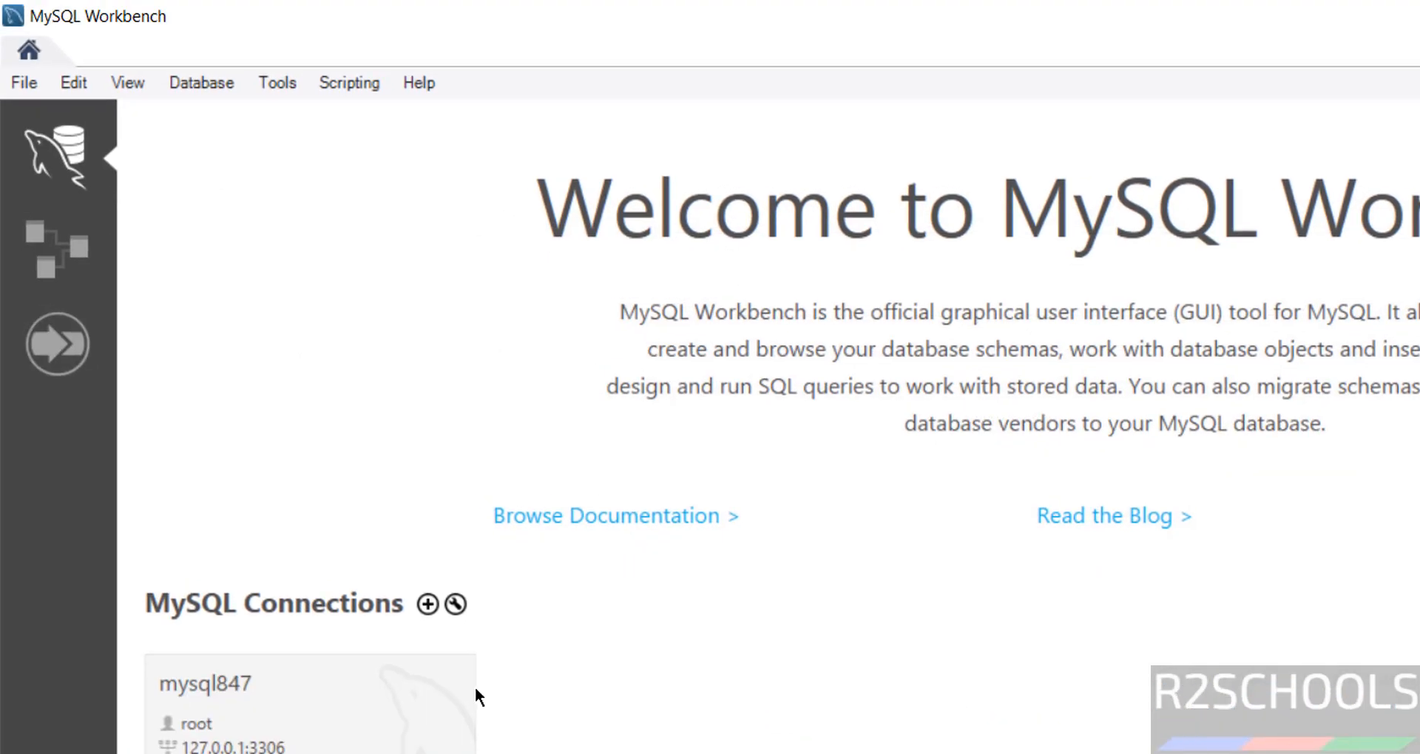
In mysql847, run 'use bank; select * from customer;' to list customers 100 and 101, then bring up Windows Run
click(208, 713)
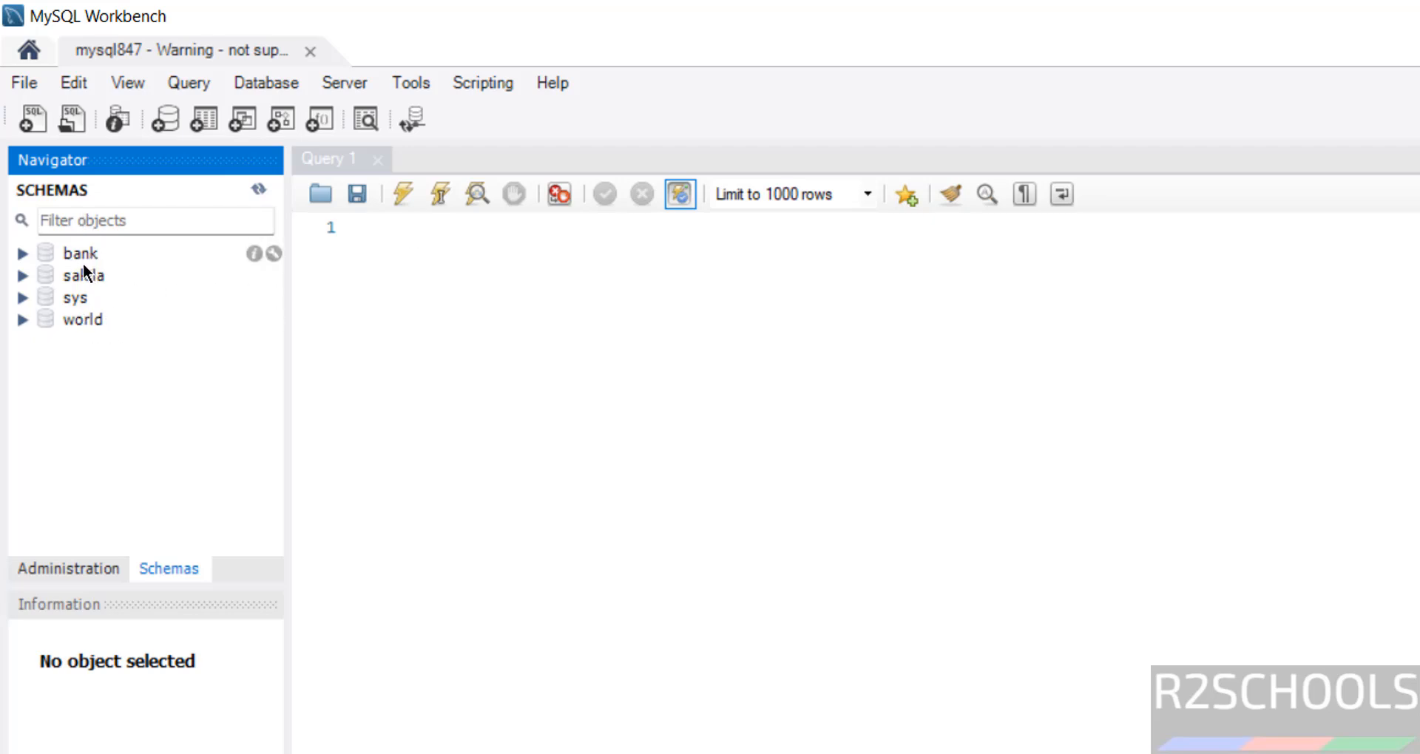
click(428, 251)
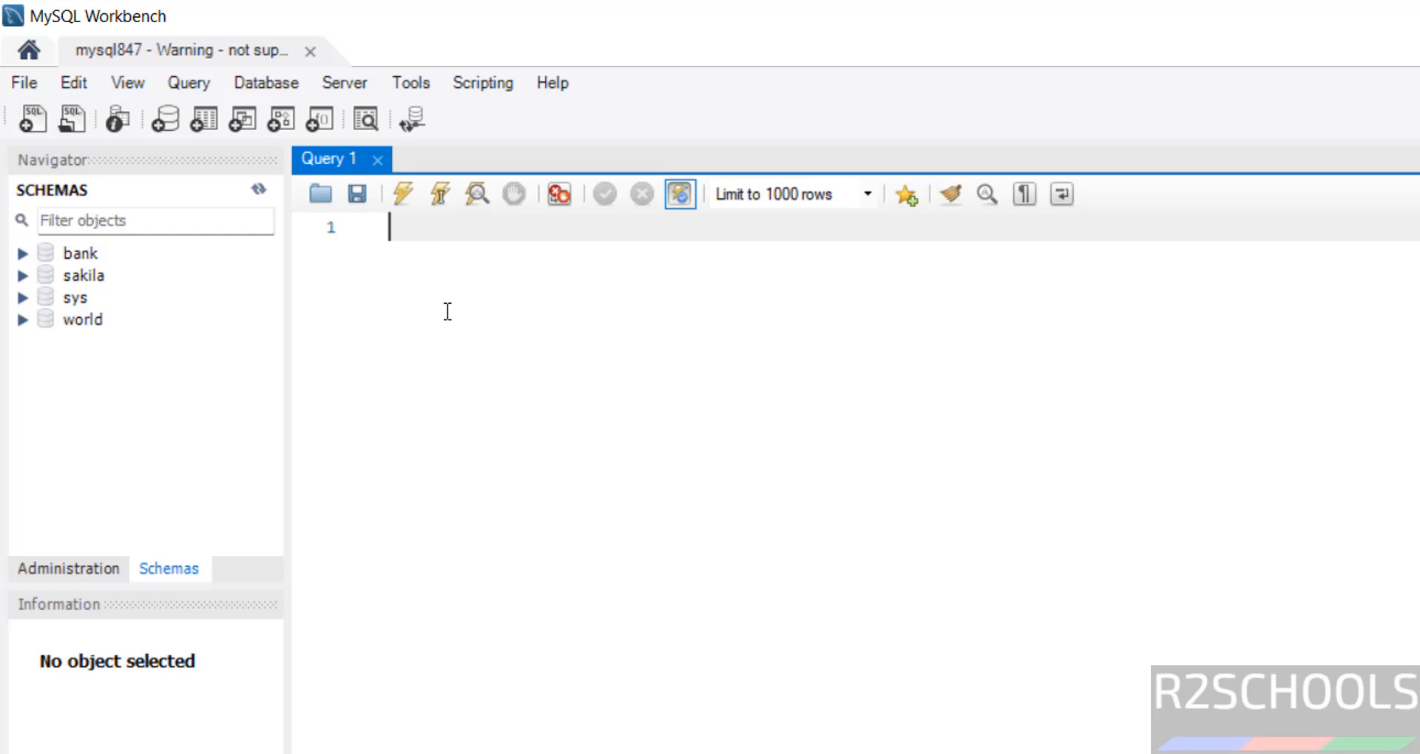
text(use bank)
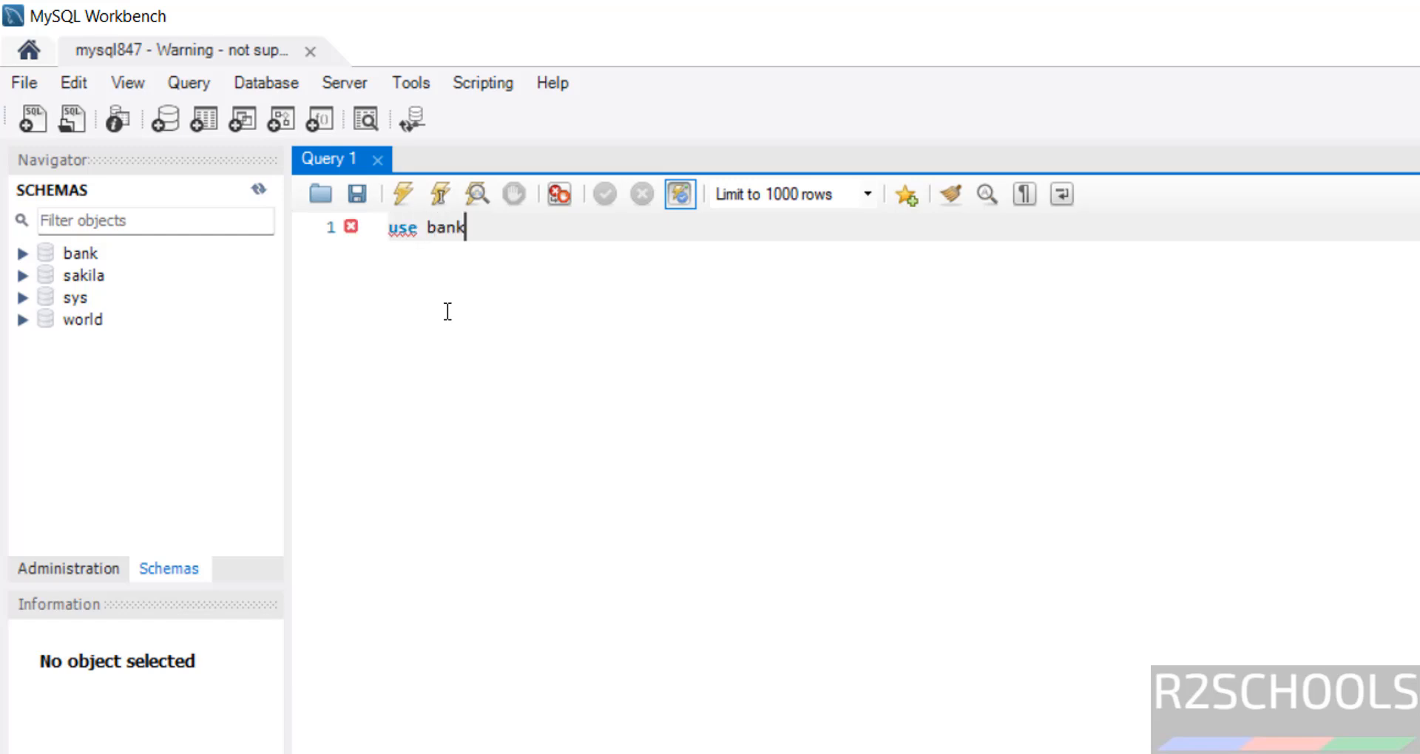
text(;)
key(Return)
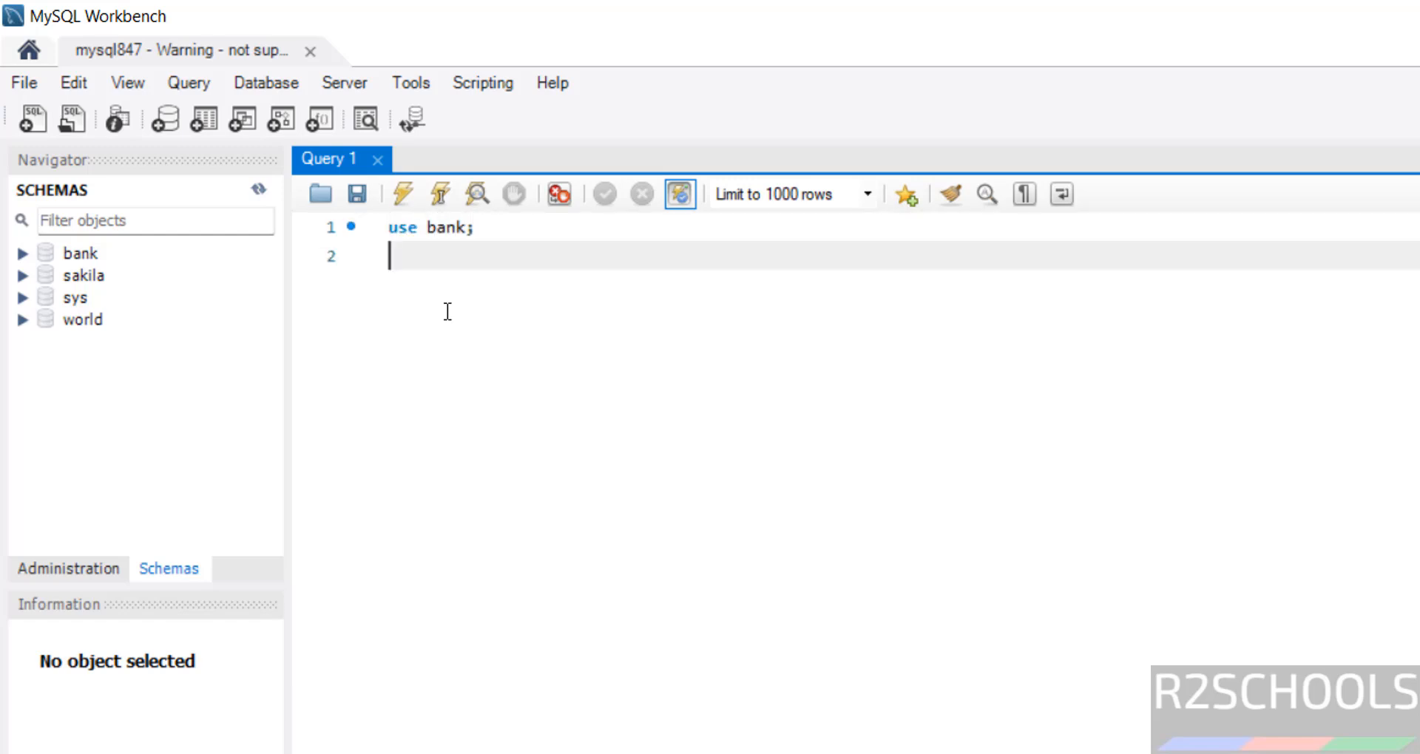
text(select * from)
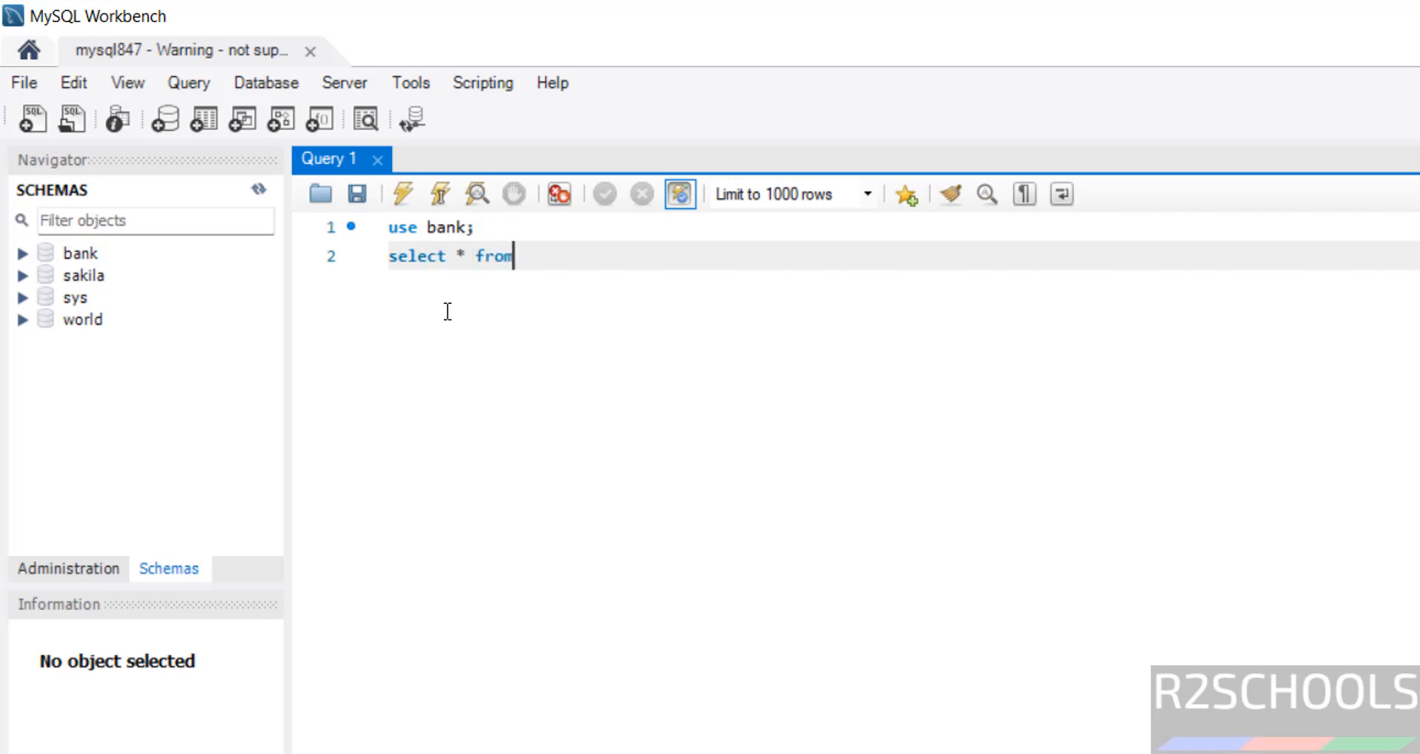
text( customer;)
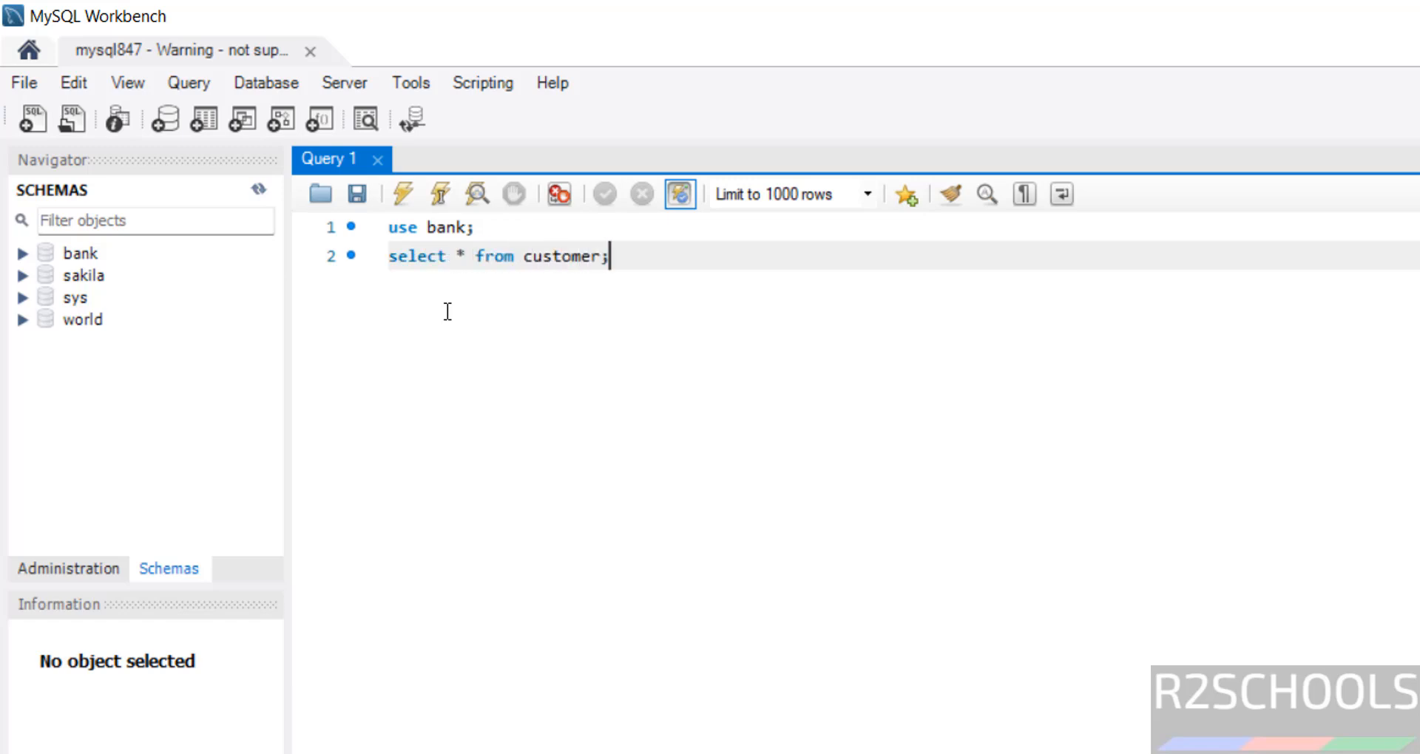
key(ctrl+a)
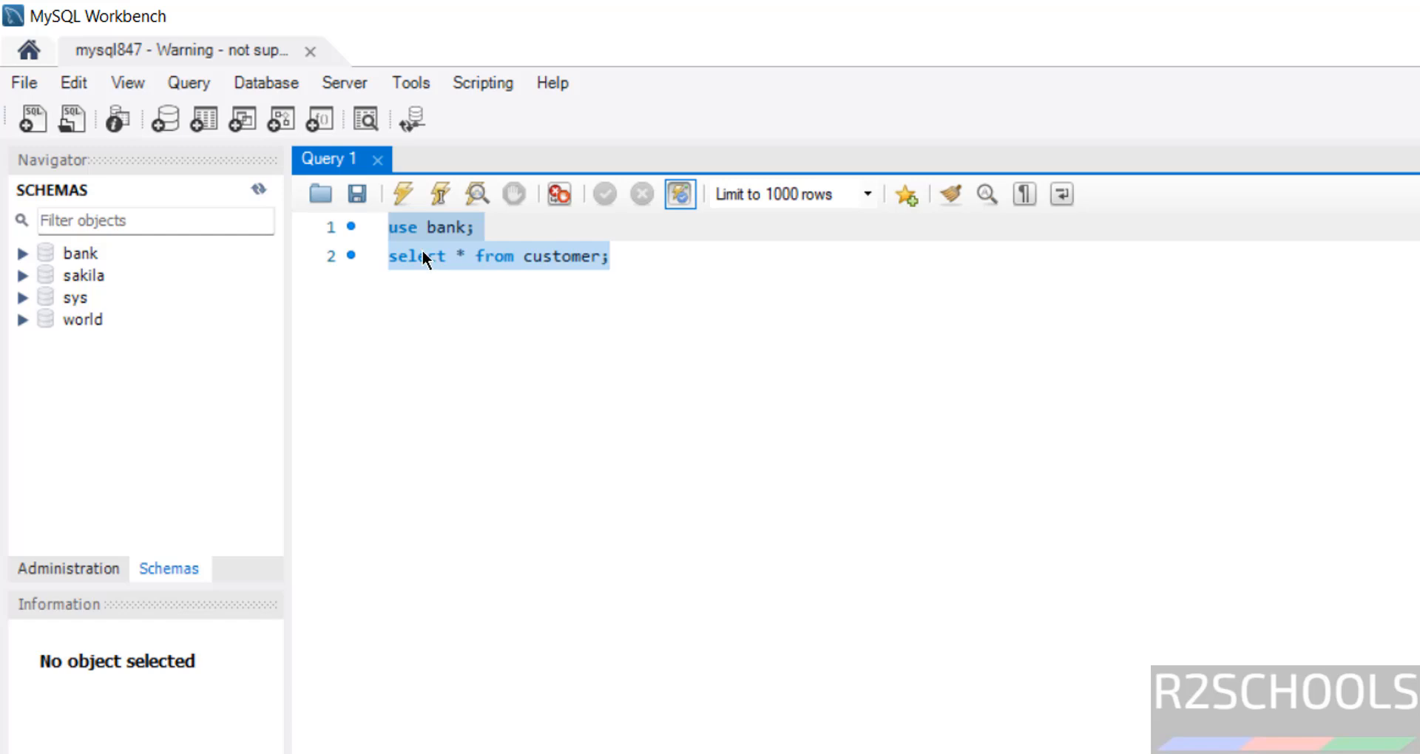
click(403, 202)
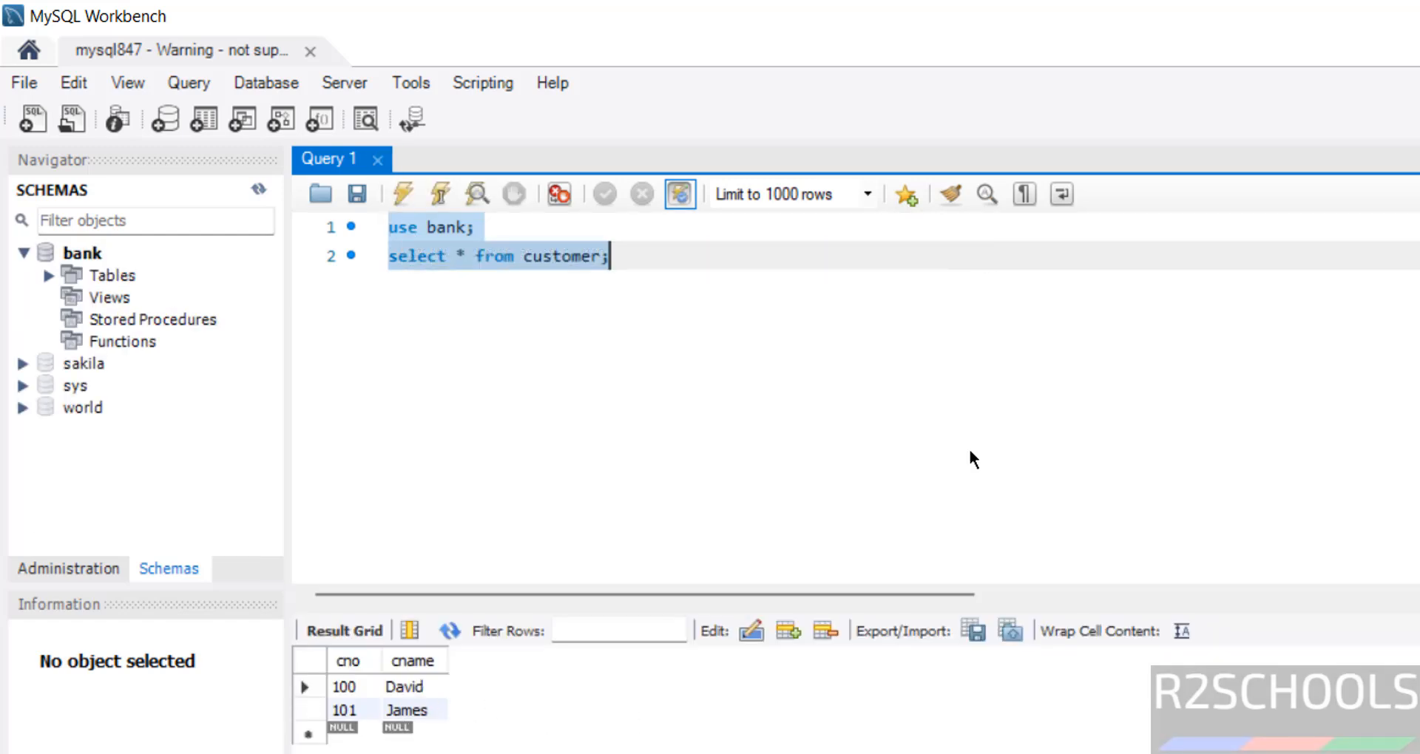
key(super+r)
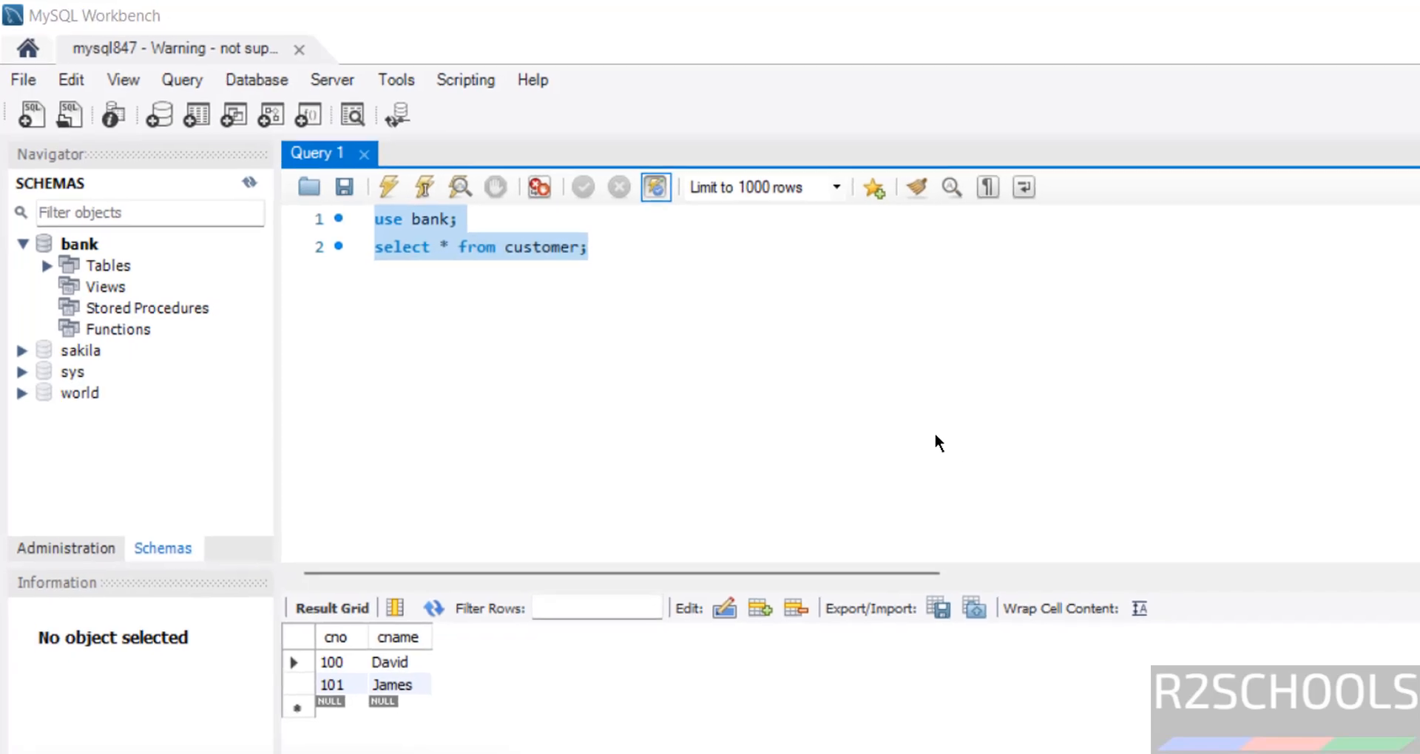
Launch the Windows Services console (services.msc) from Start search
text(servic)
key(Down)
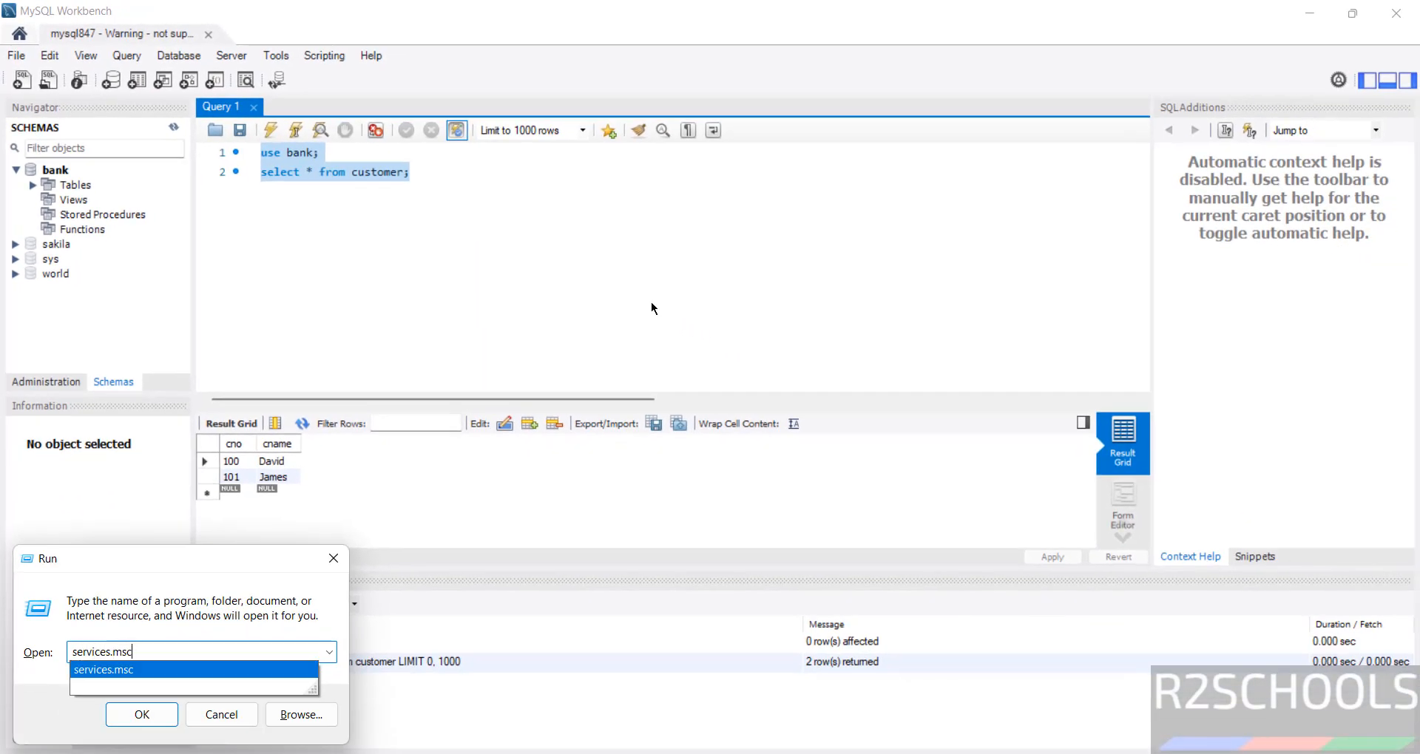
key(Return)
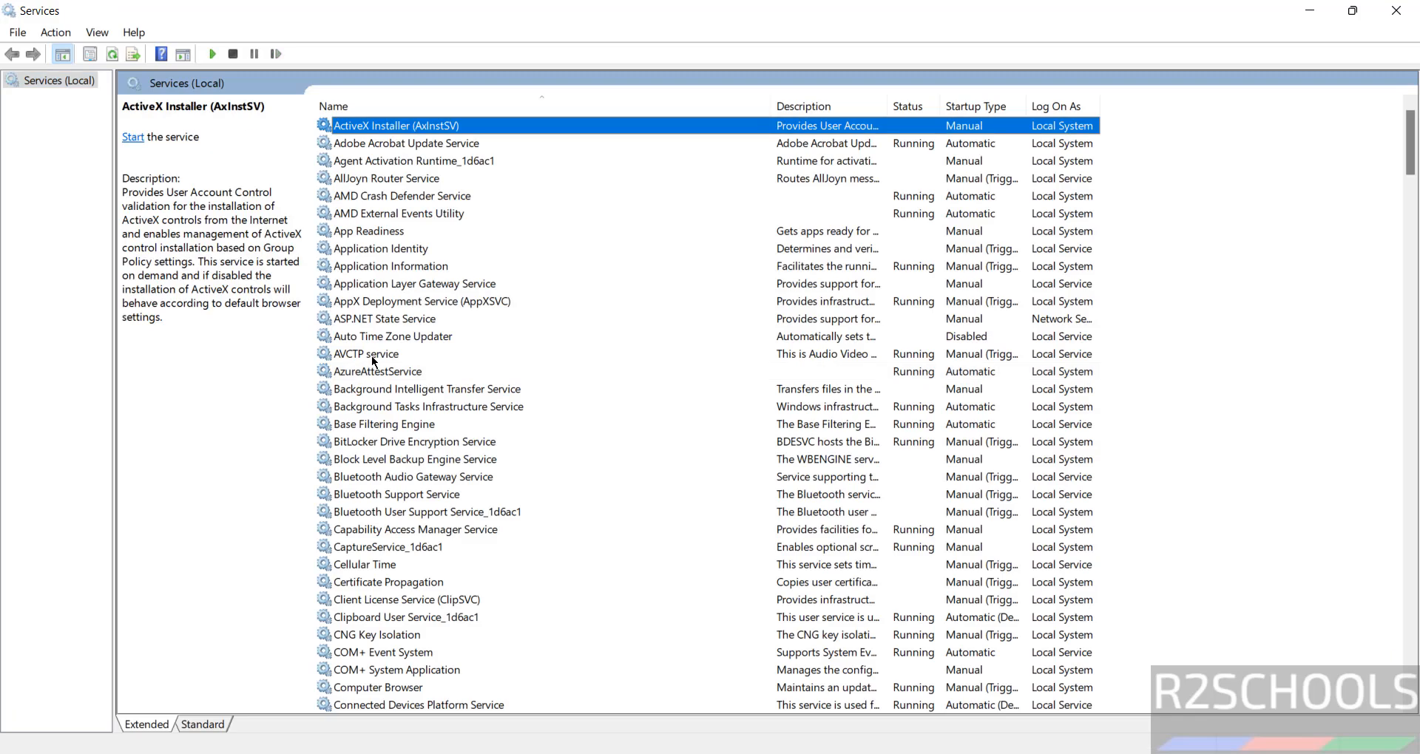
Stop the MySQL847 service from its right-click menu
key(m)
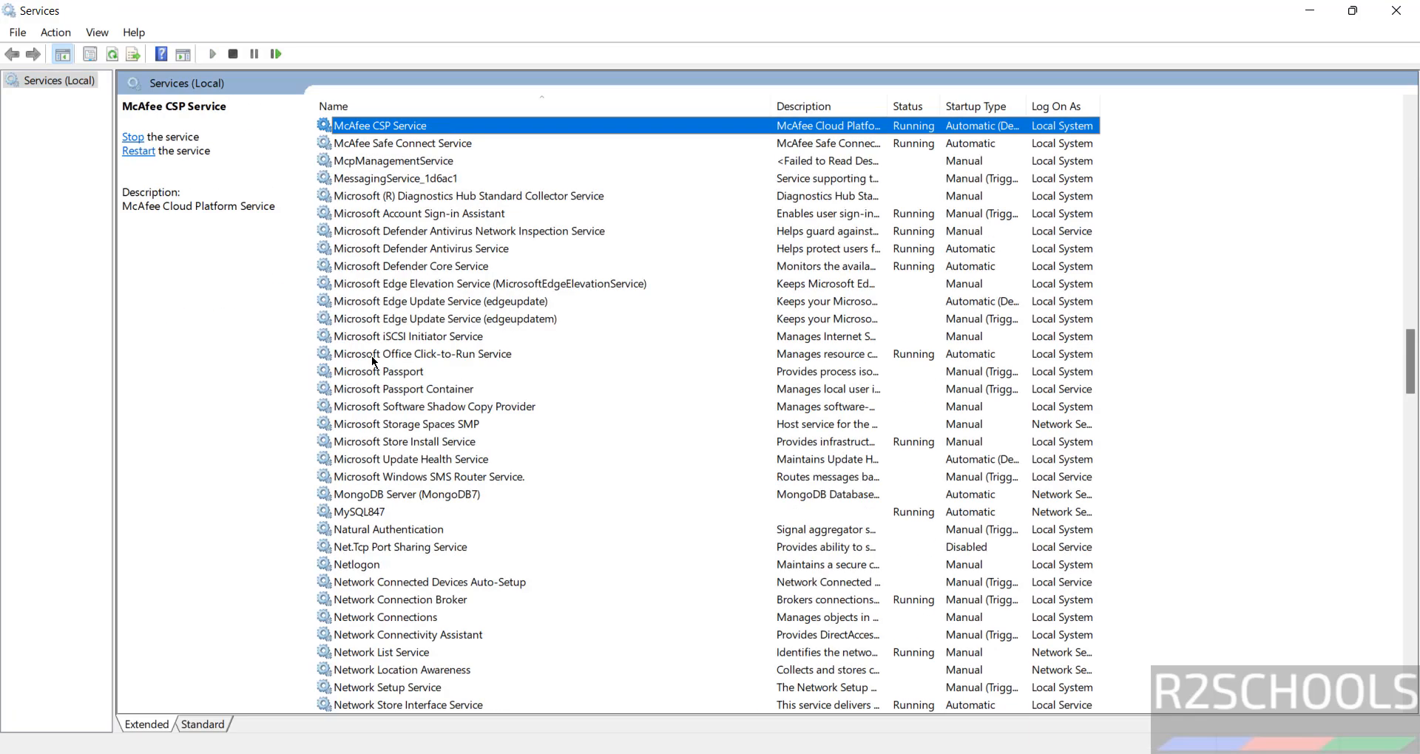
click(359, 512)
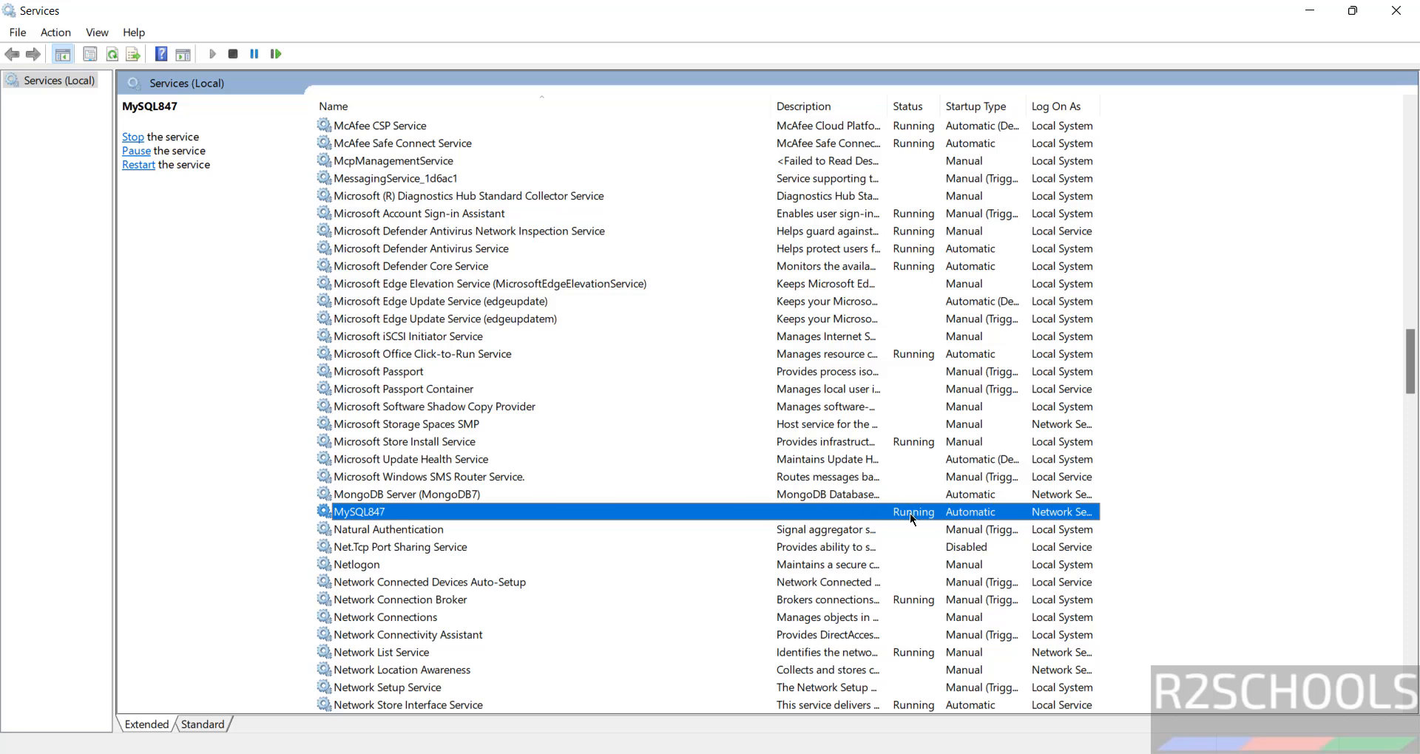
right_click(367, 520)
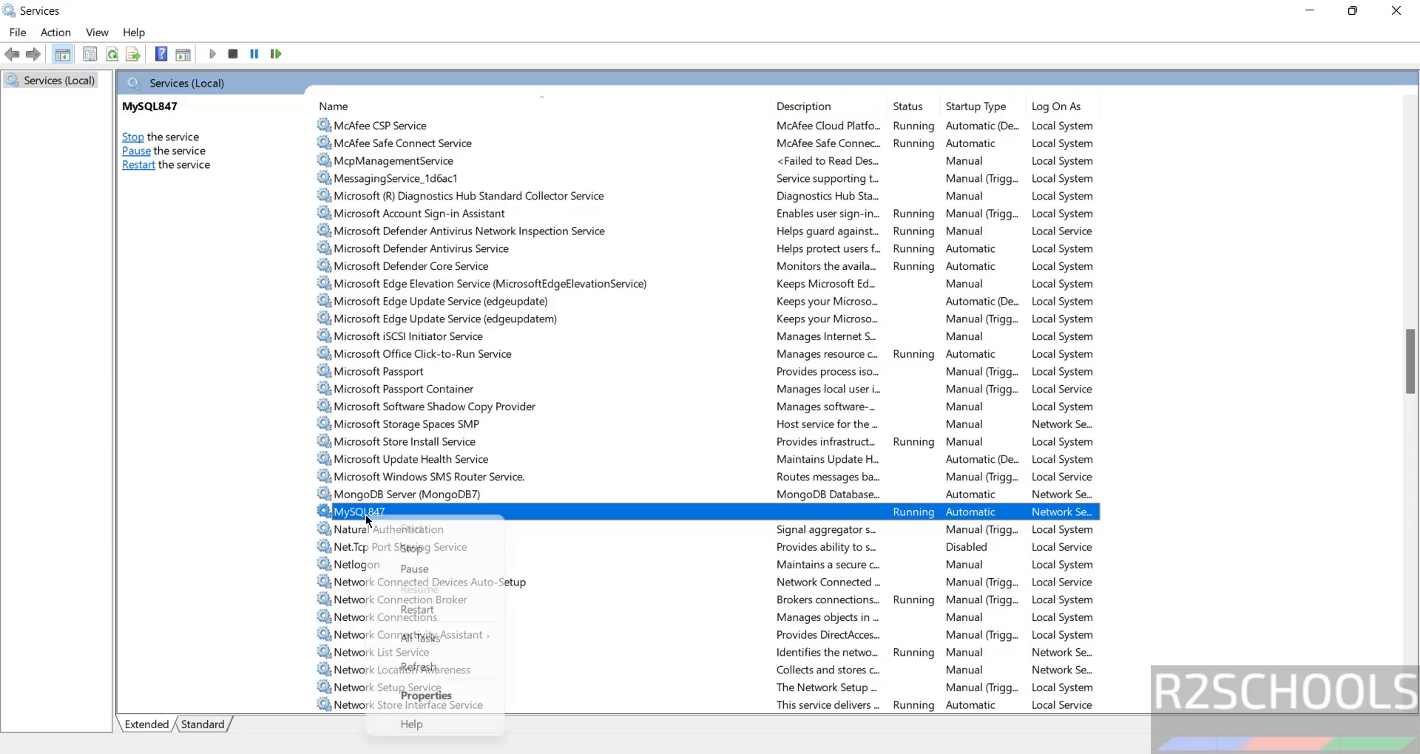
click(433, 550)
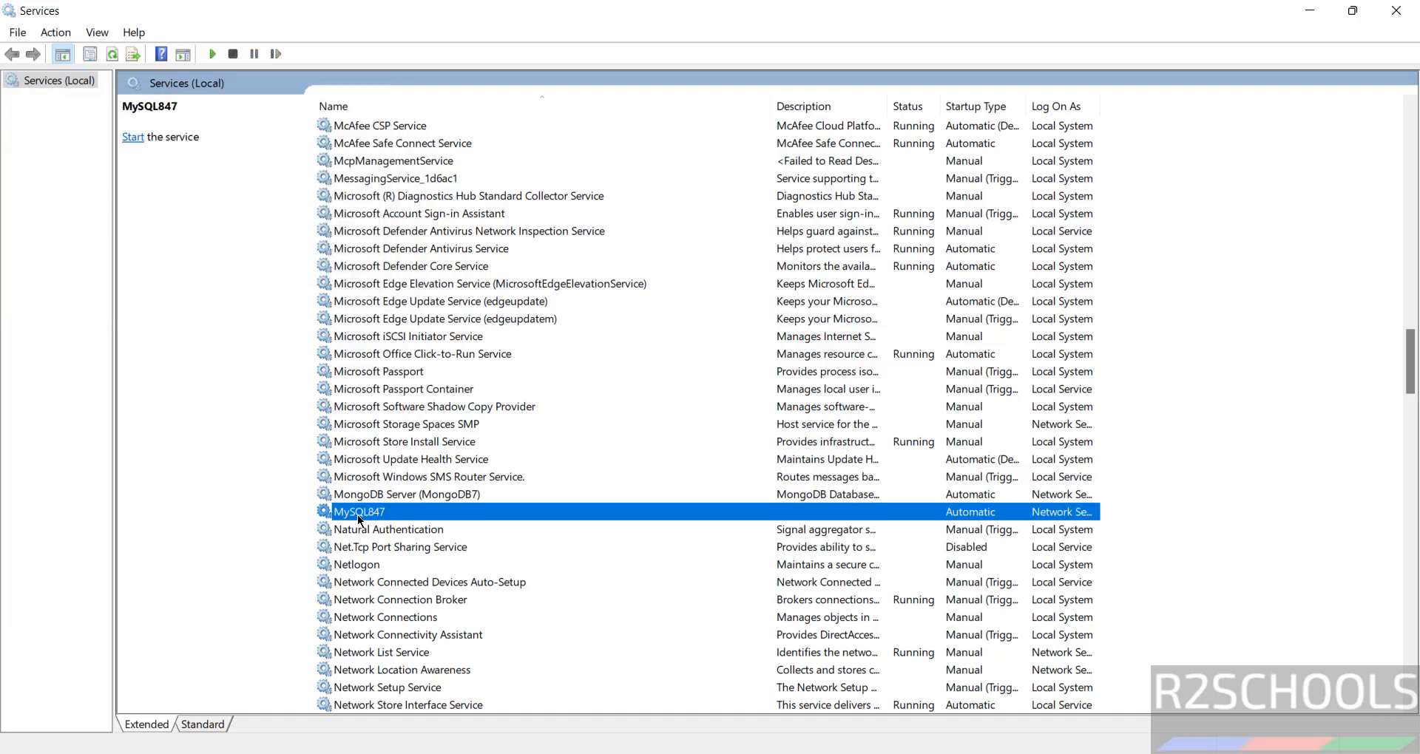
key(super)
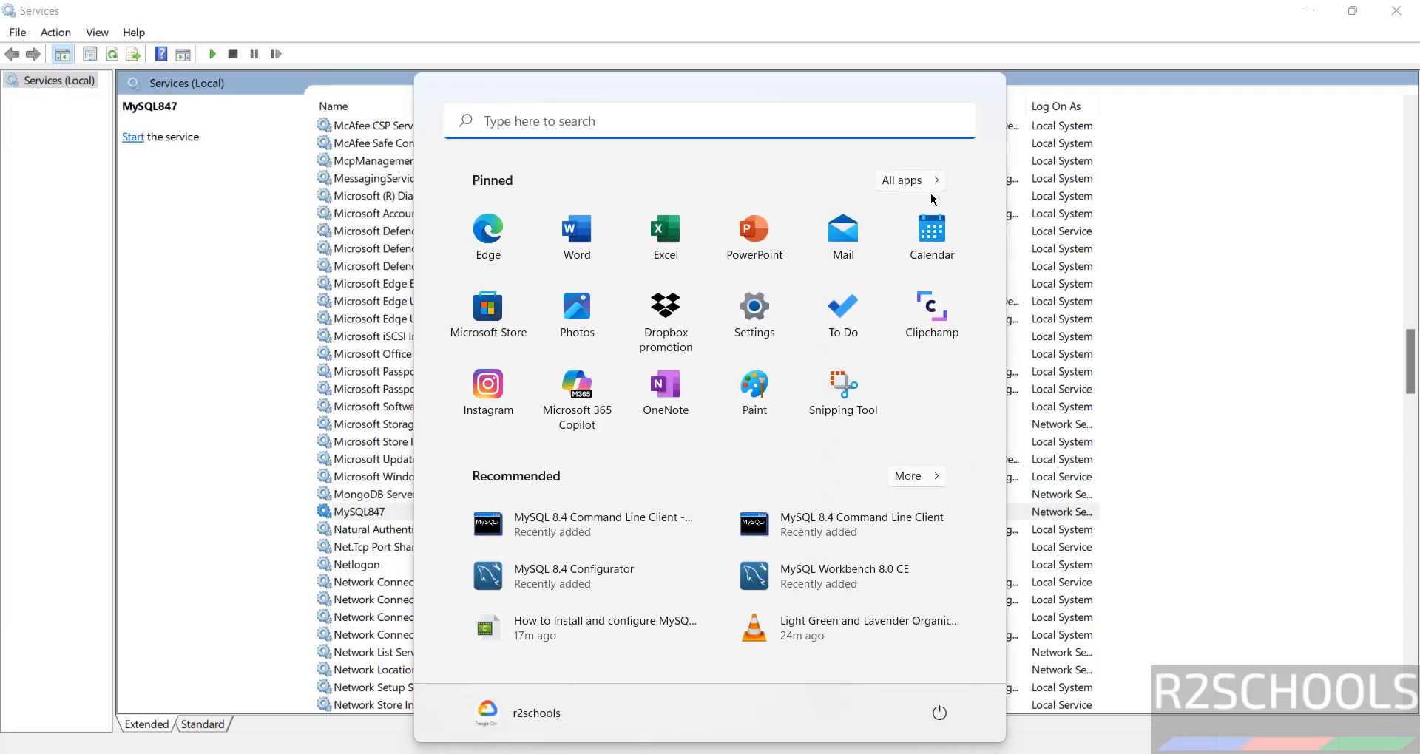
Restart the MySQL847 service using the Start link in the left pane so it shows Running
click(891, 519)
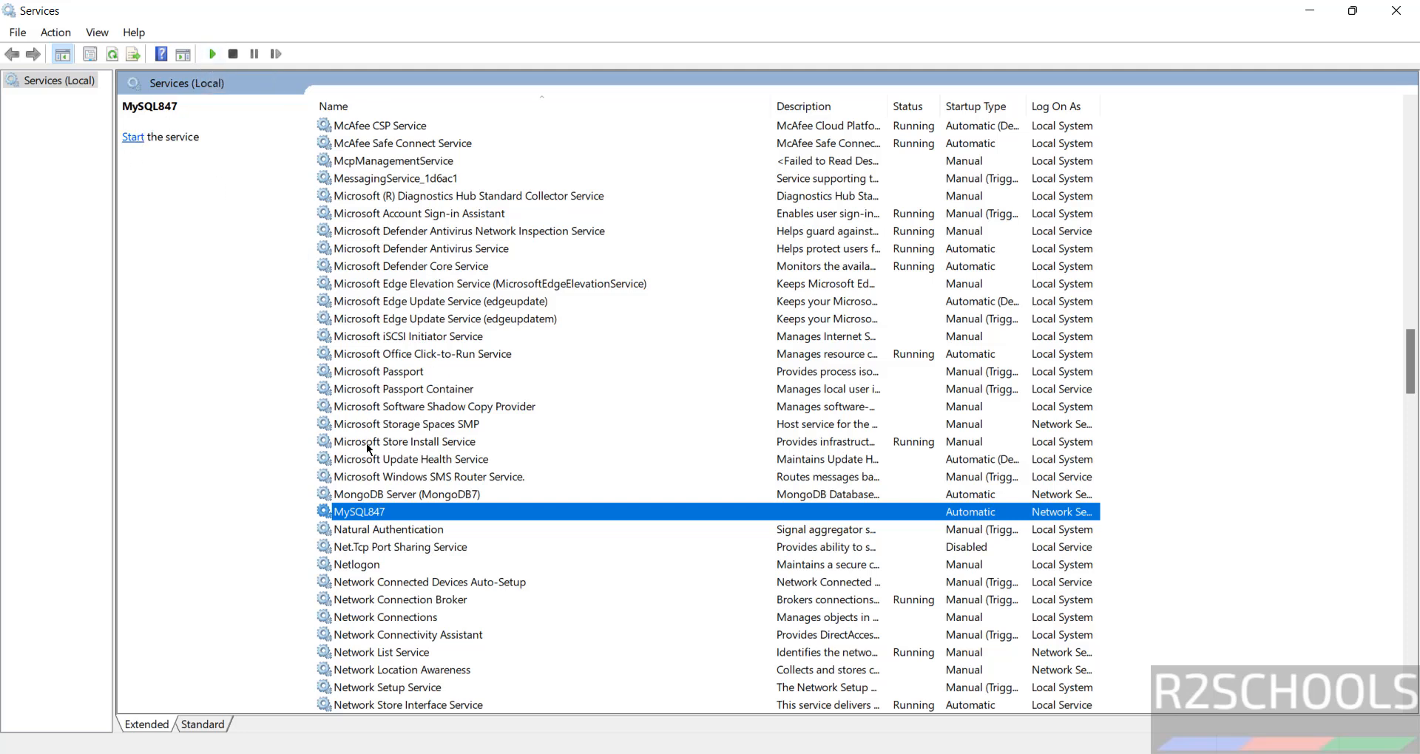
right_click(364, 525)
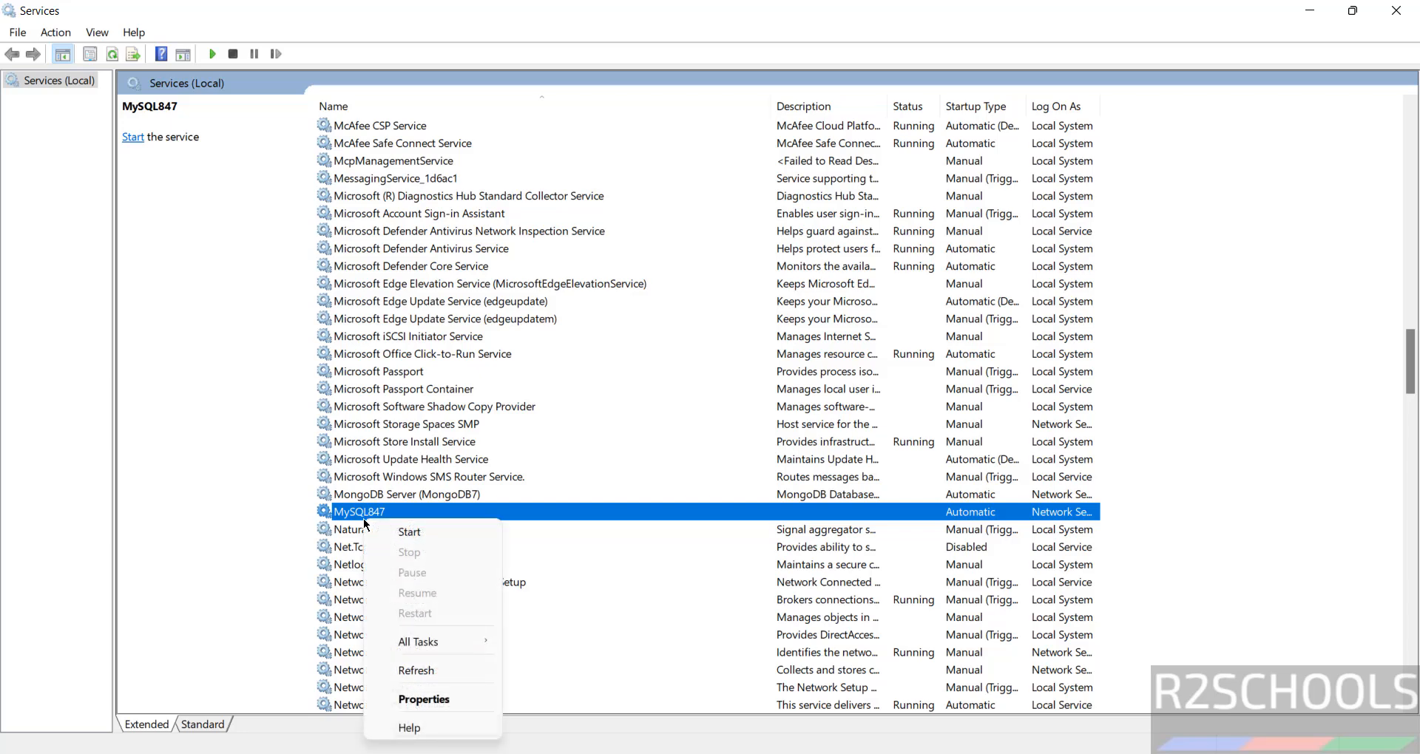
click(562, 426)
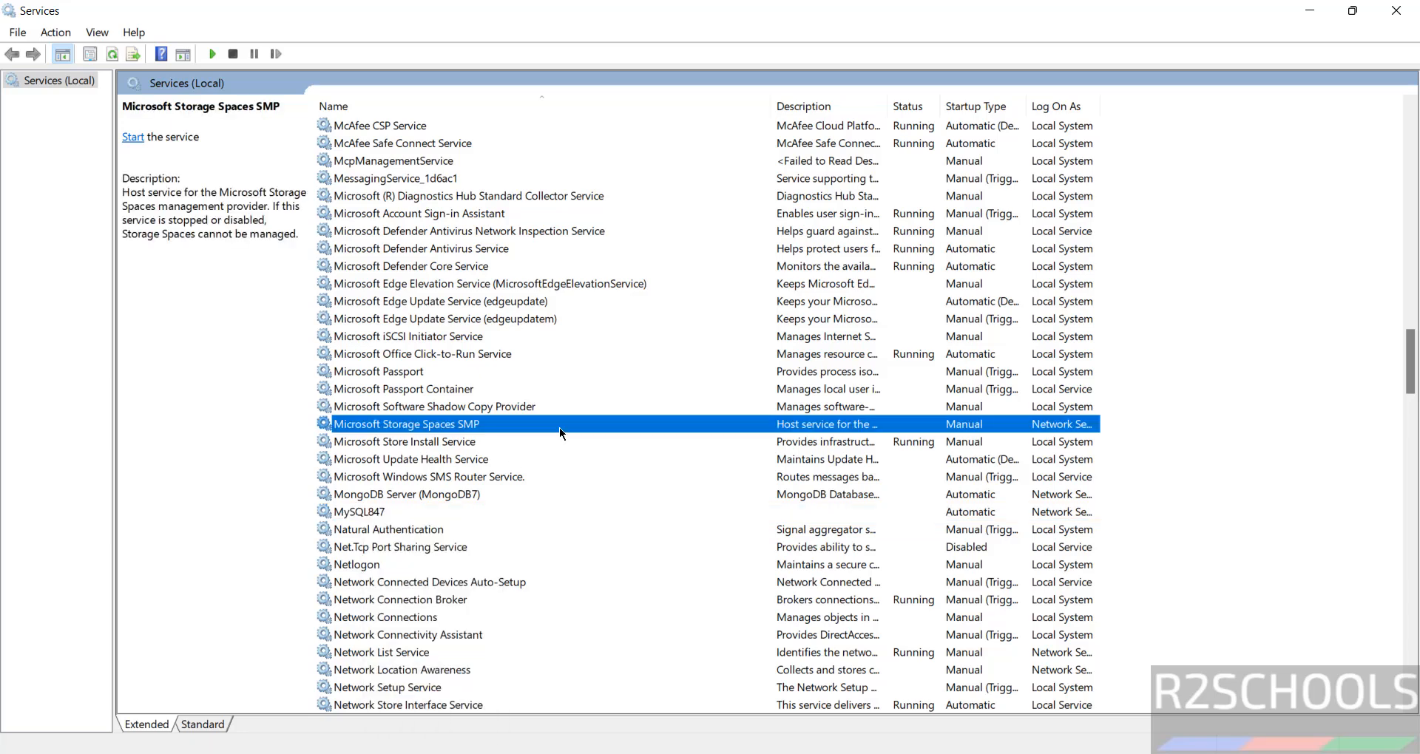
click(372, 514)
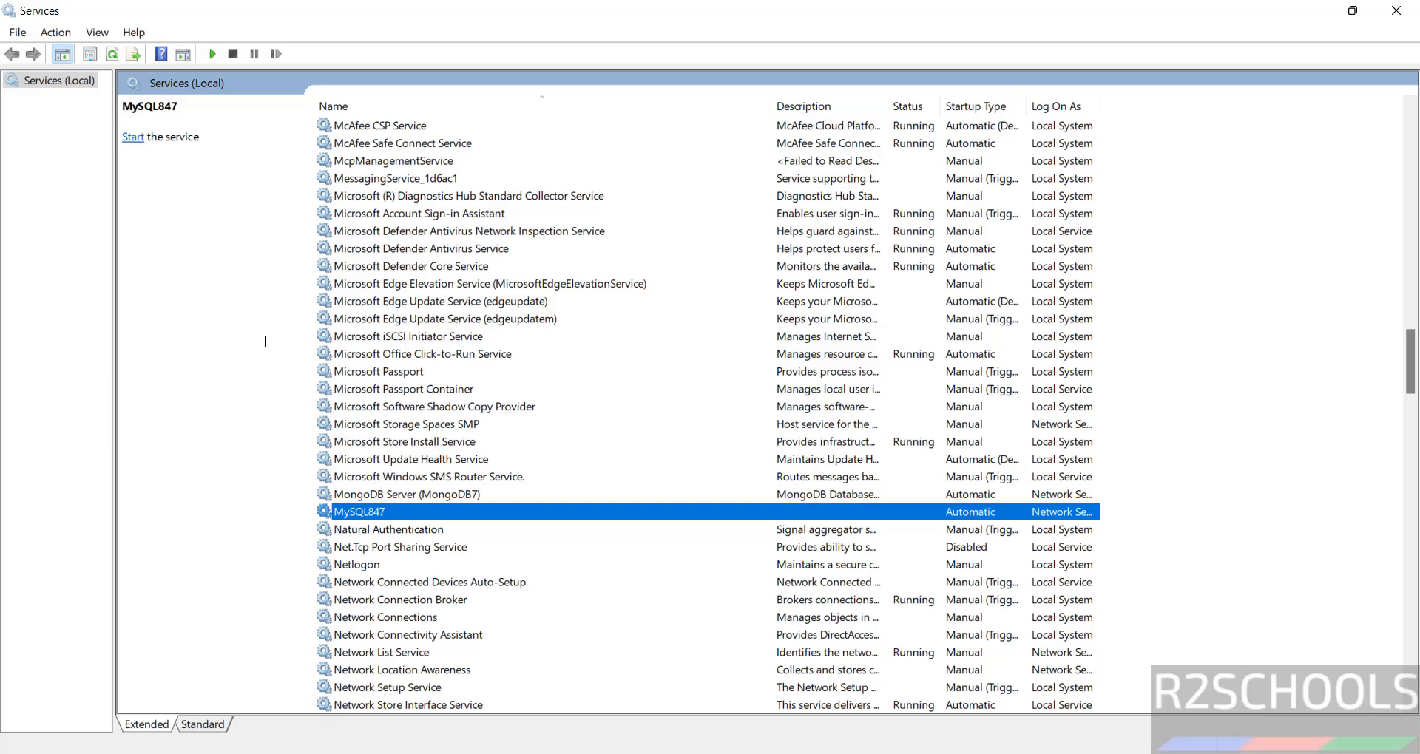
click(134, 138)
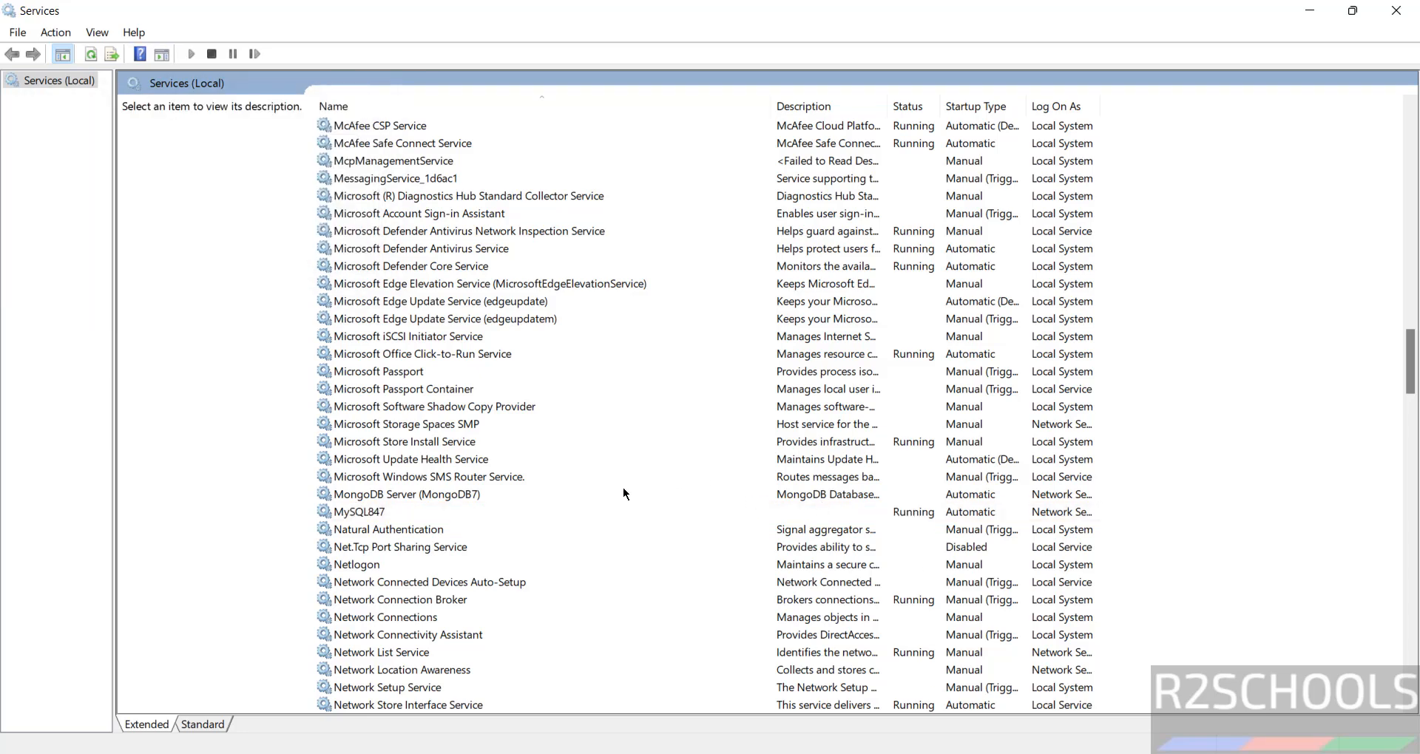
key(super)
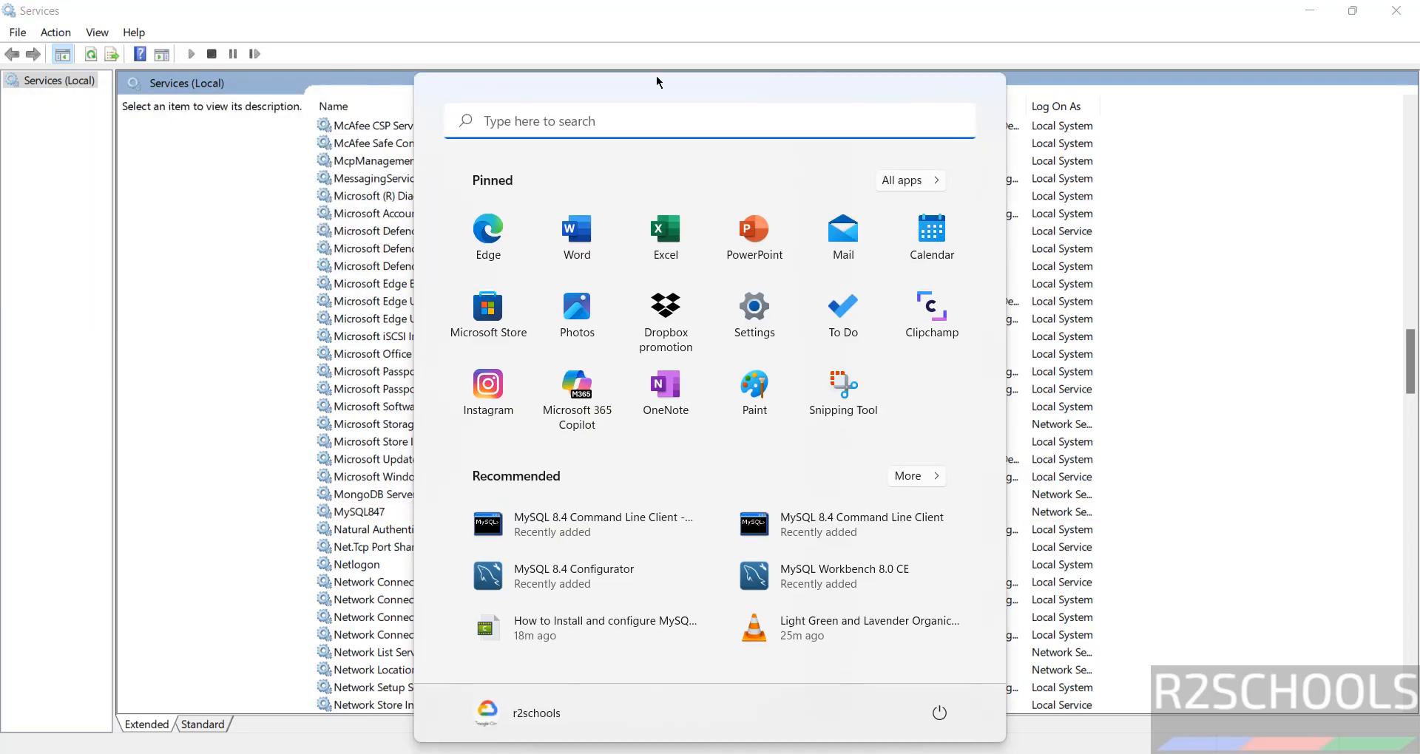
Open MySQL 8.4 Command Line Client and log in as root with the account password
click(872, 530)
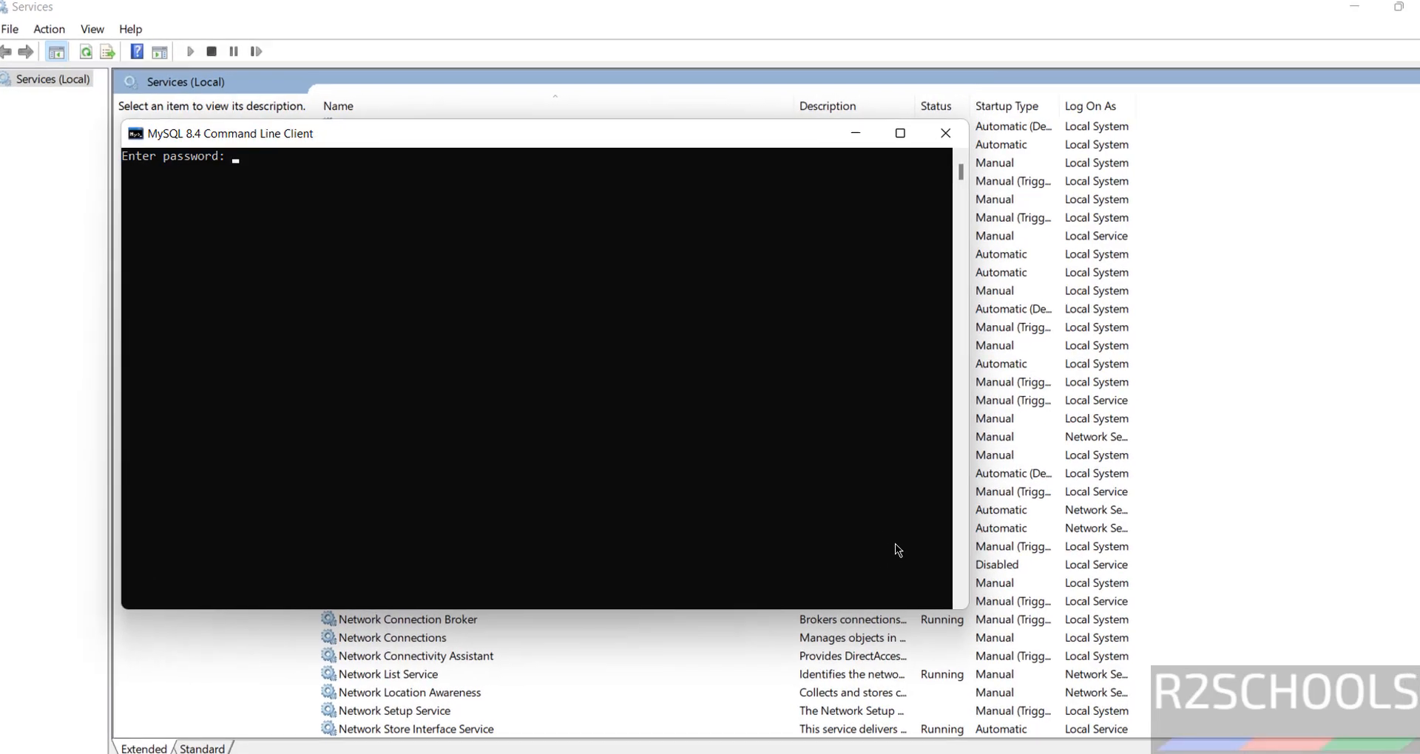
text(*********)
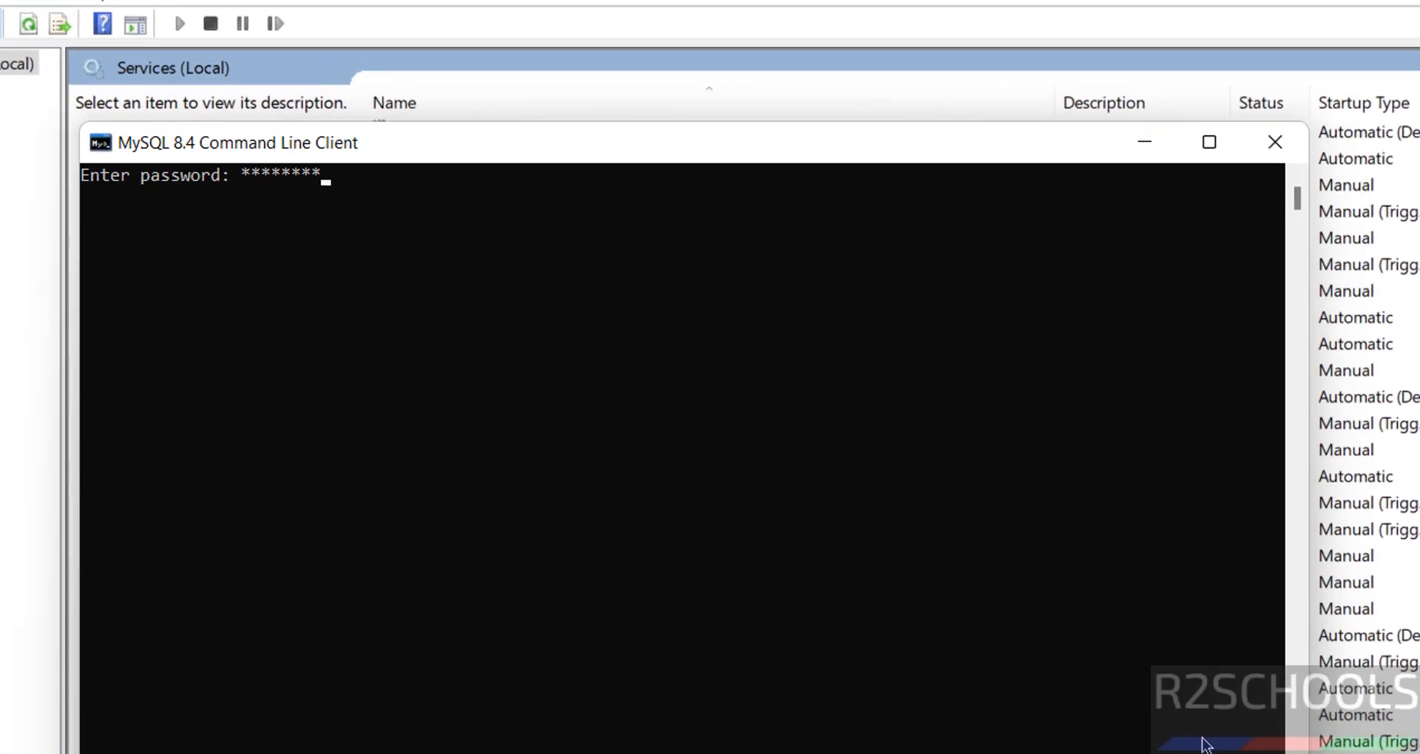
key(Return)
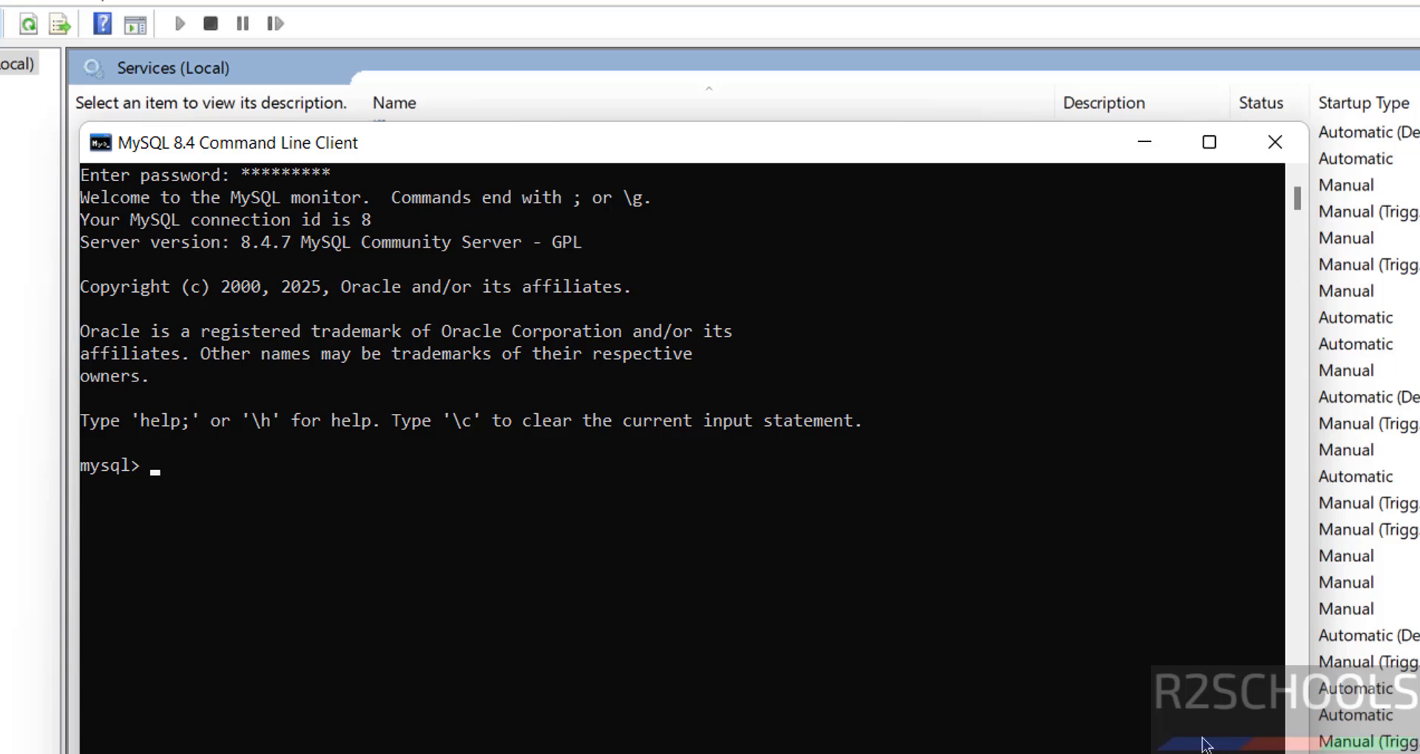